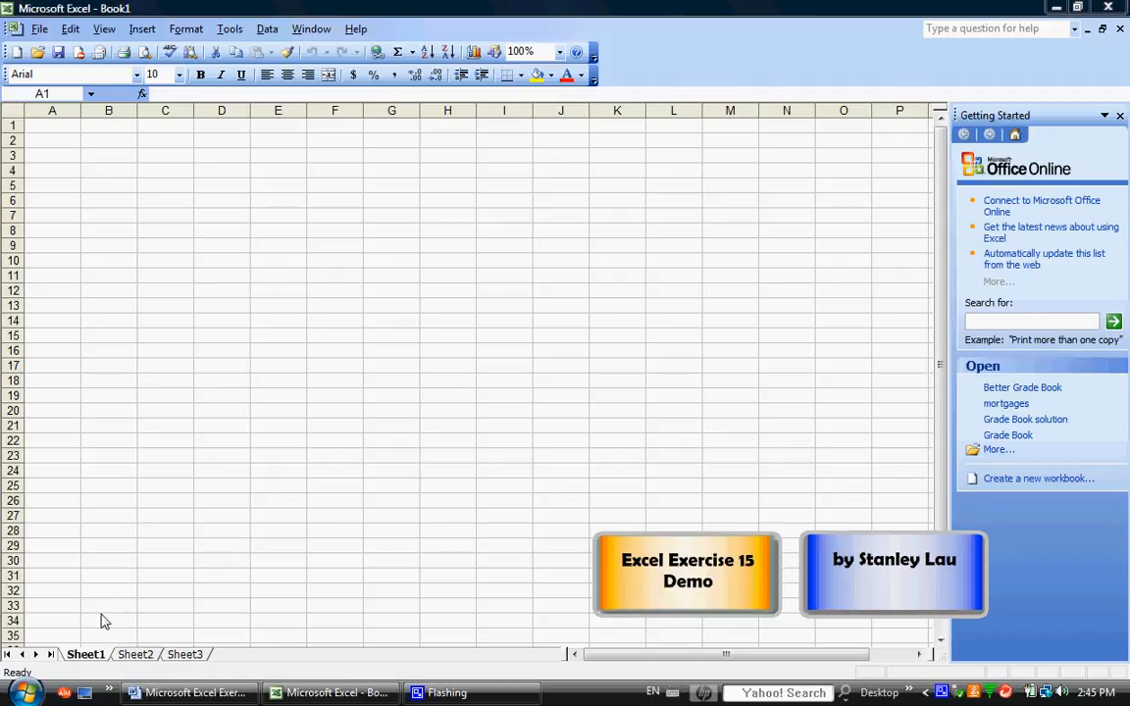
# - Group Sheet1 through Sheet3 and enter the title "ABC ELECTRONICS" in cell A1
pyautogui.click(88, 657)
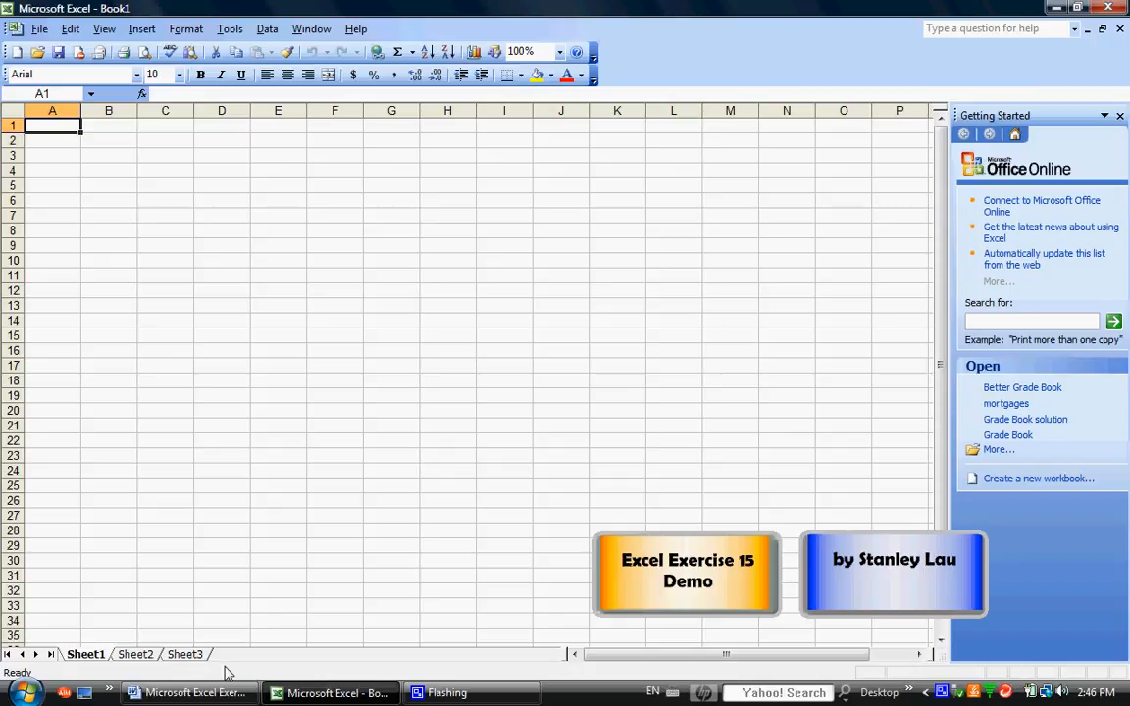
pyautogui.keyDown('shift'); pyautogui.click(188, 655); pyautogui.keyUp('shift')
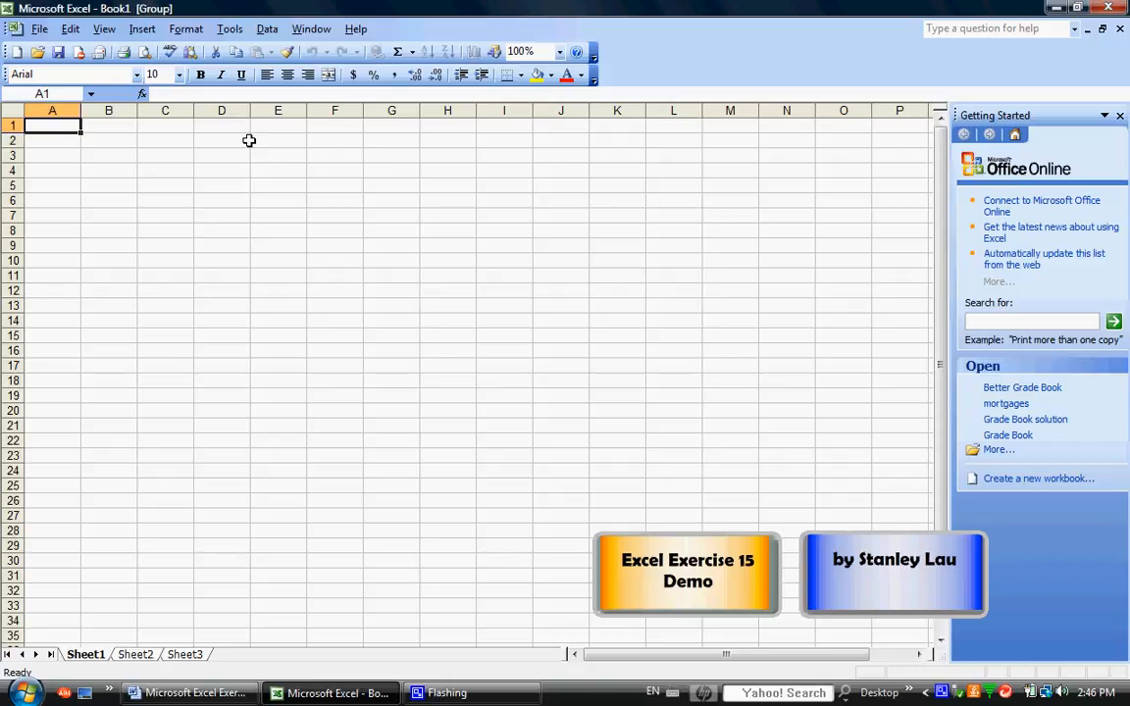
pyautogui.write('ABC')
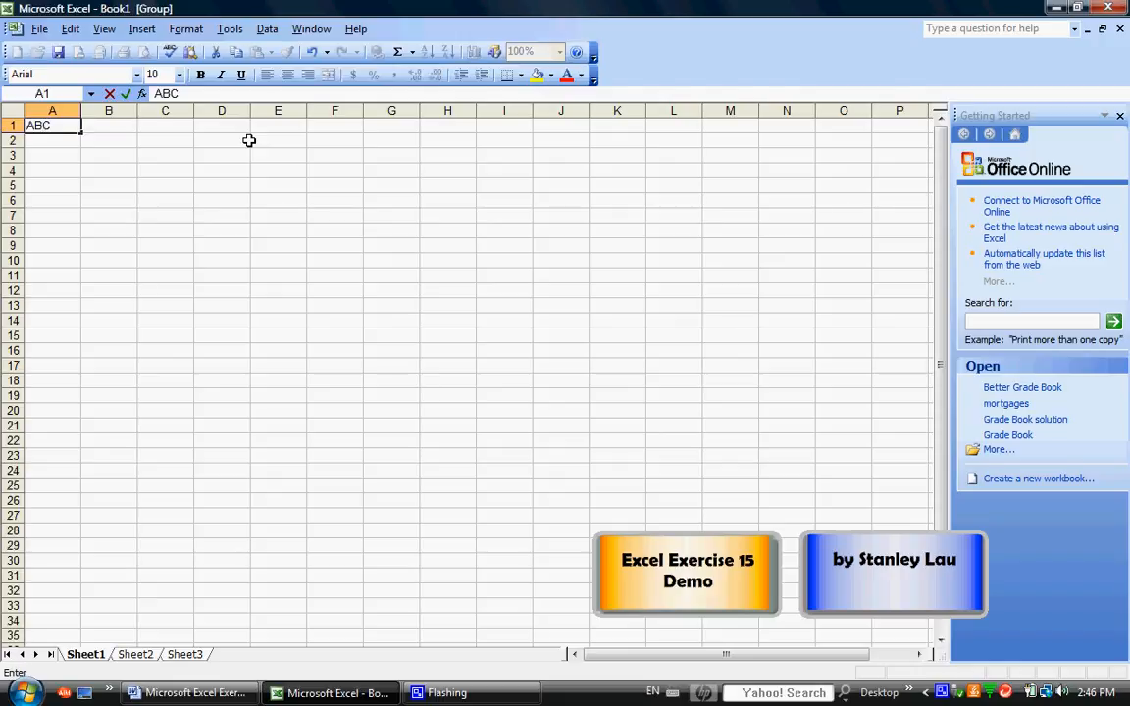
pyautogui.write(' ELECTRONICS')
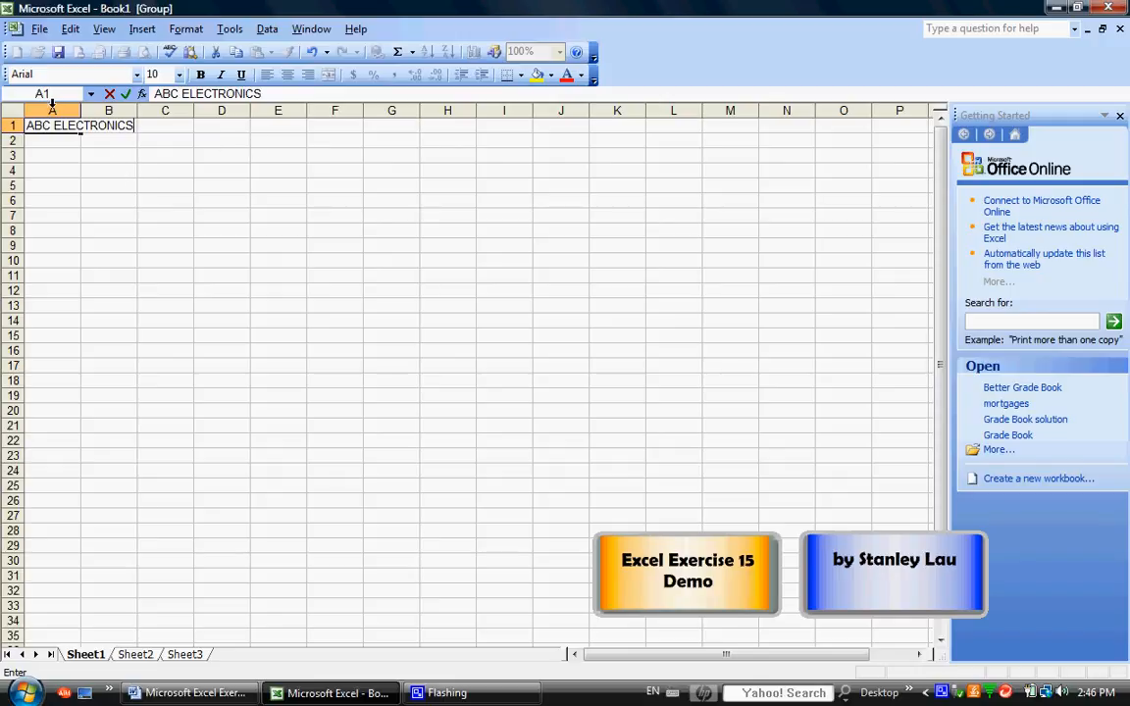
# - Check cell A1 on Sheet1, Sheet2 and Sheet3 for the company title
pyautogui.click(98, 655)
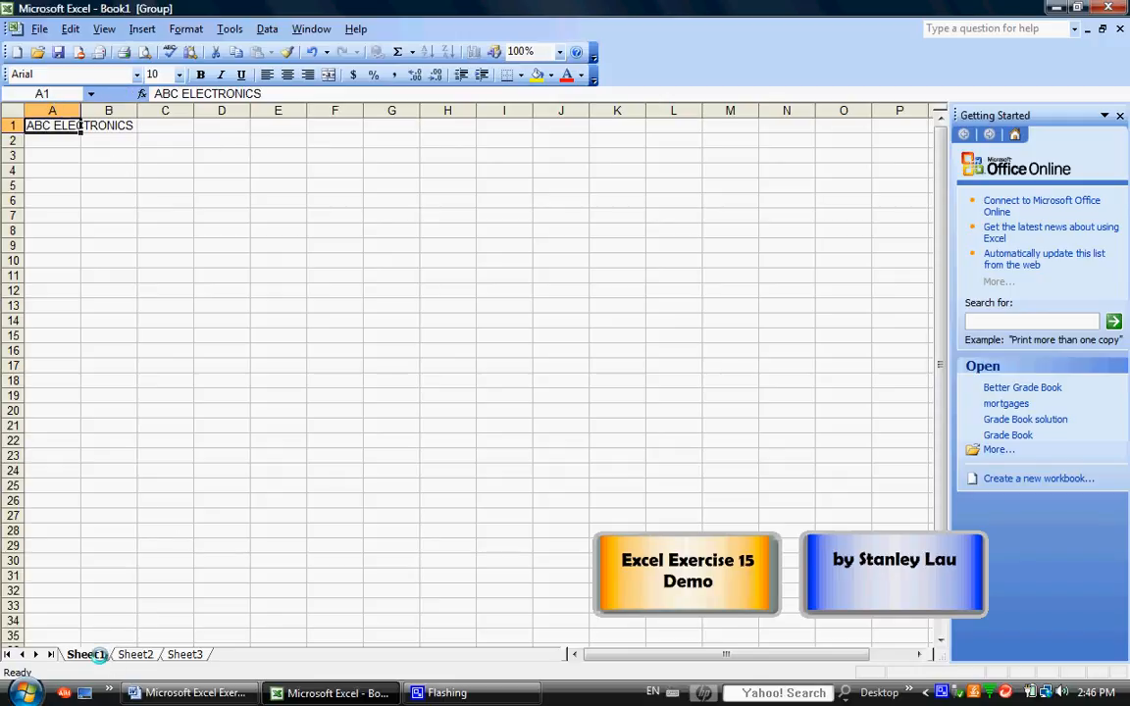
pyautogui.click(133, 657)
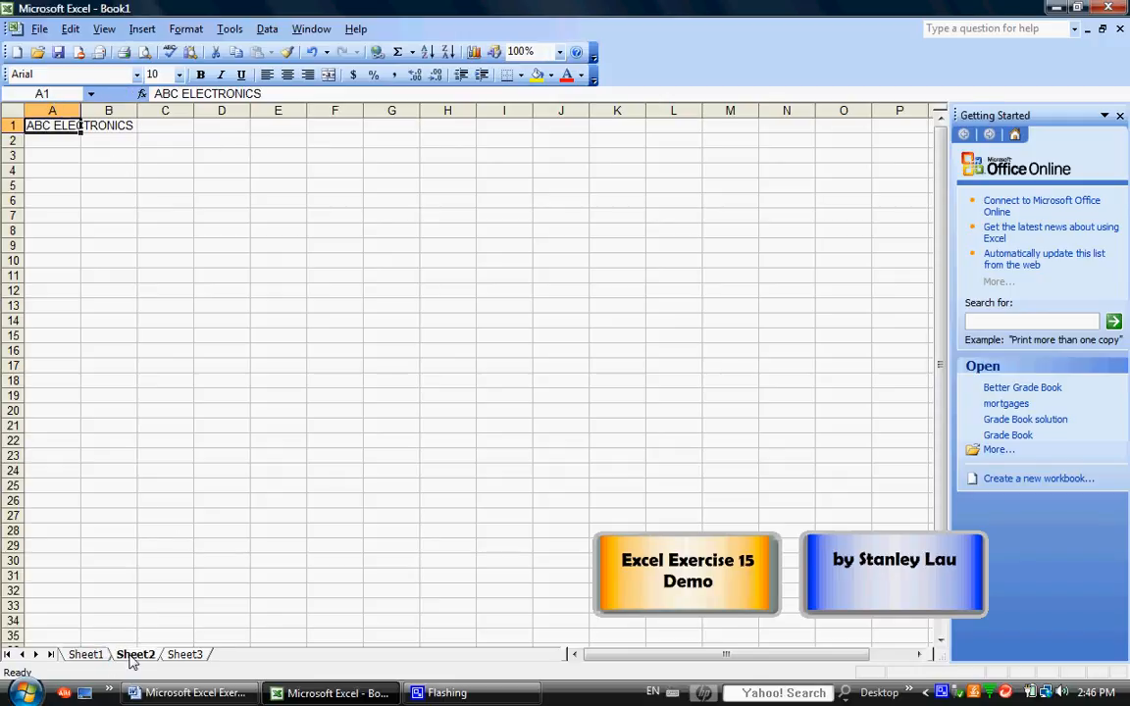
pyautogui.click(183, 655)
pyautogui.click(98, 656)
pyautogui.click(134, 655)
pyautogui.click(184, 655)
# - Group Sheet1 through Sheet3 again and enter the row label "Capacitors" in cell A5
pyautogui.click(94, 655)
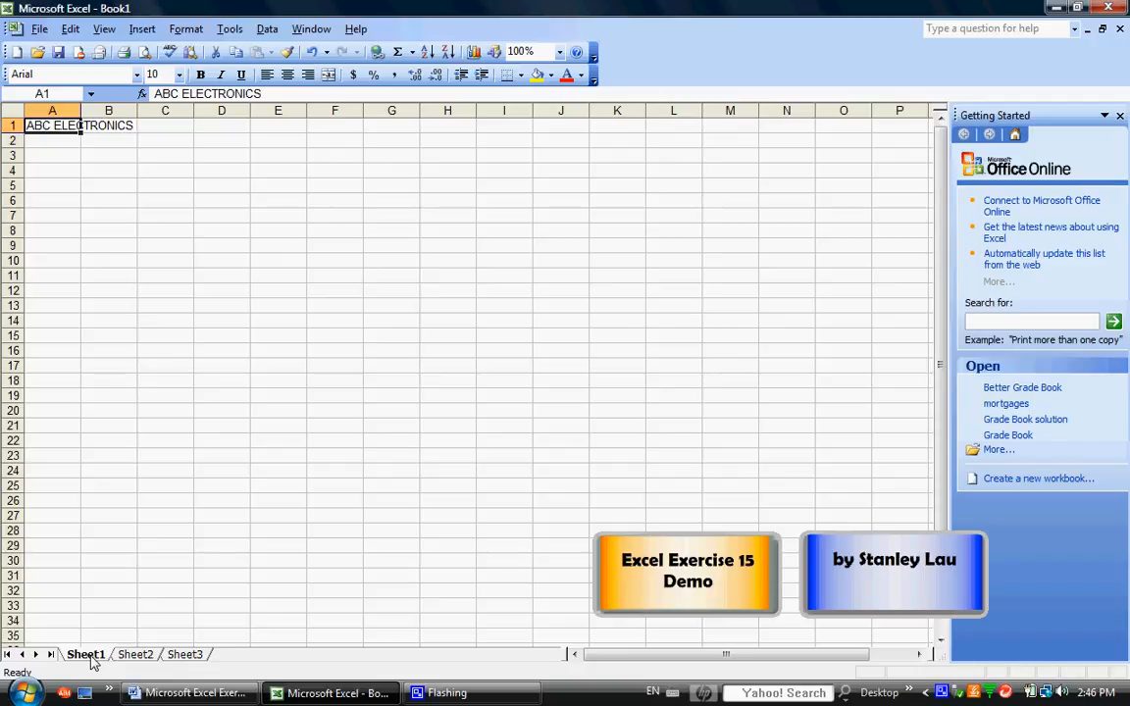
pyautogui.keyDown('shift'); pyautogui.click(186, 655); pyautogui.keyUp('shift')
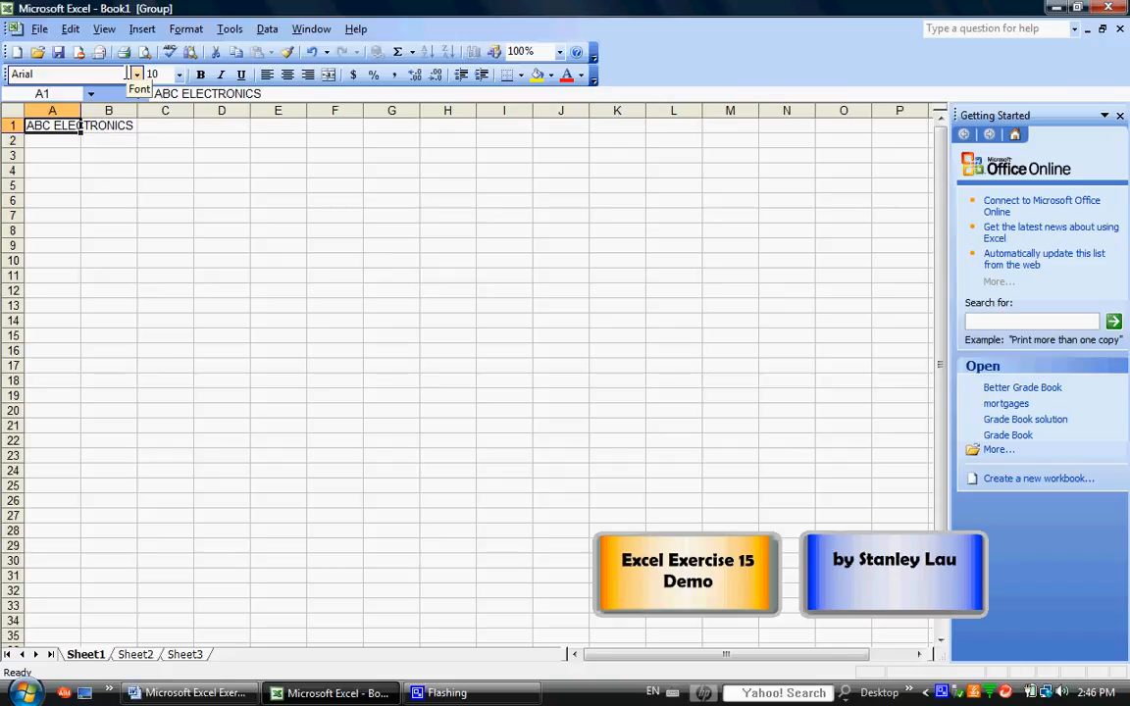
pyautogui.click(46, 186)
pyautogui.write('Capactiror')
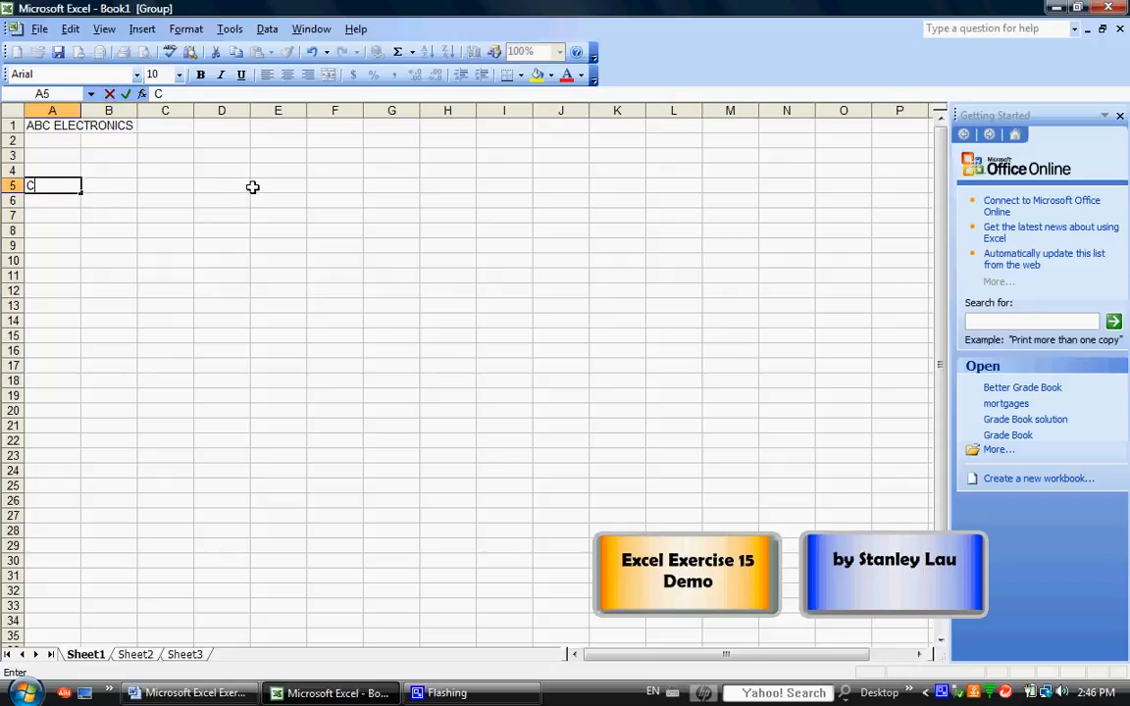
pyautogui.press('BackSpace')
pyautogui.press('BackSpace')
pyautogui.write('itors')
pyautogui.press('Return')
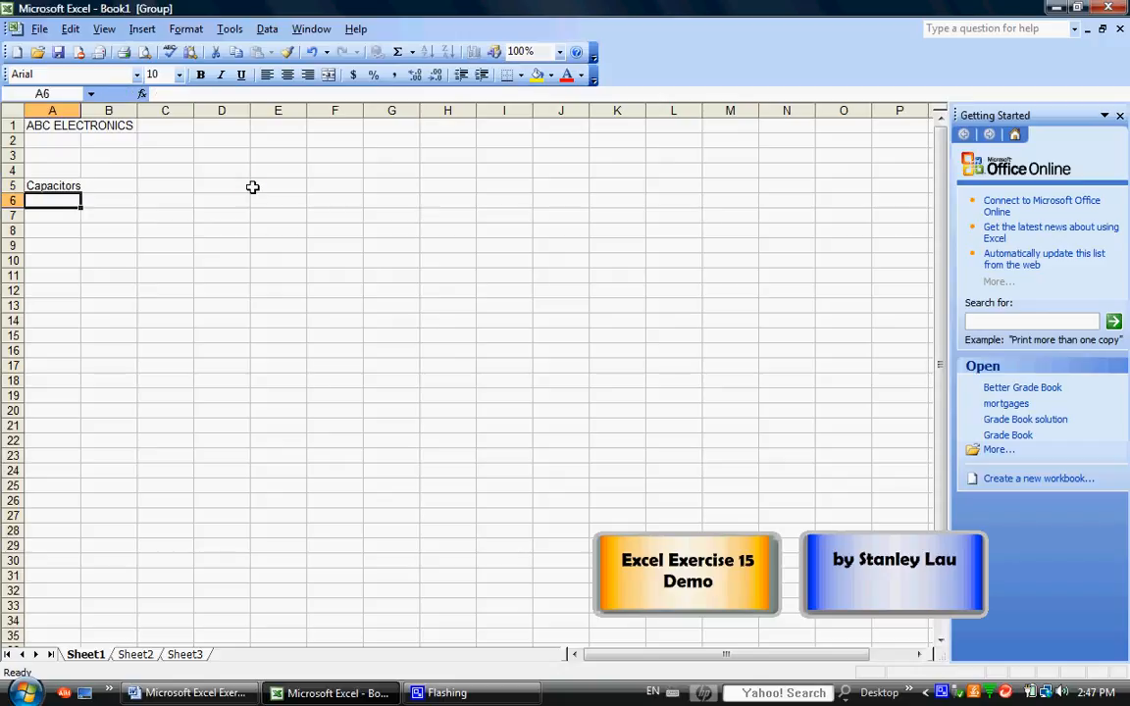
# - Enter the row labels Resistors, Diodes, IC Boards and Totals in cells A6 to A9
pyautogui.write('Resistors')
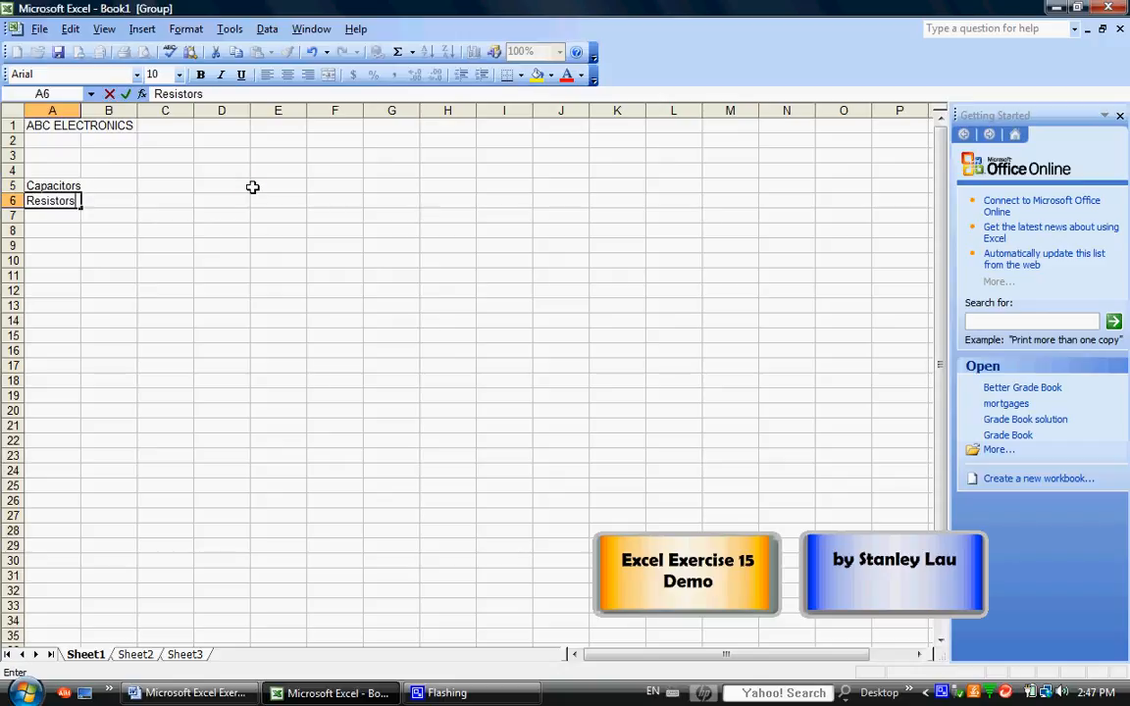
pyautogui.press('Return')
pyautogui.write('Diodes')
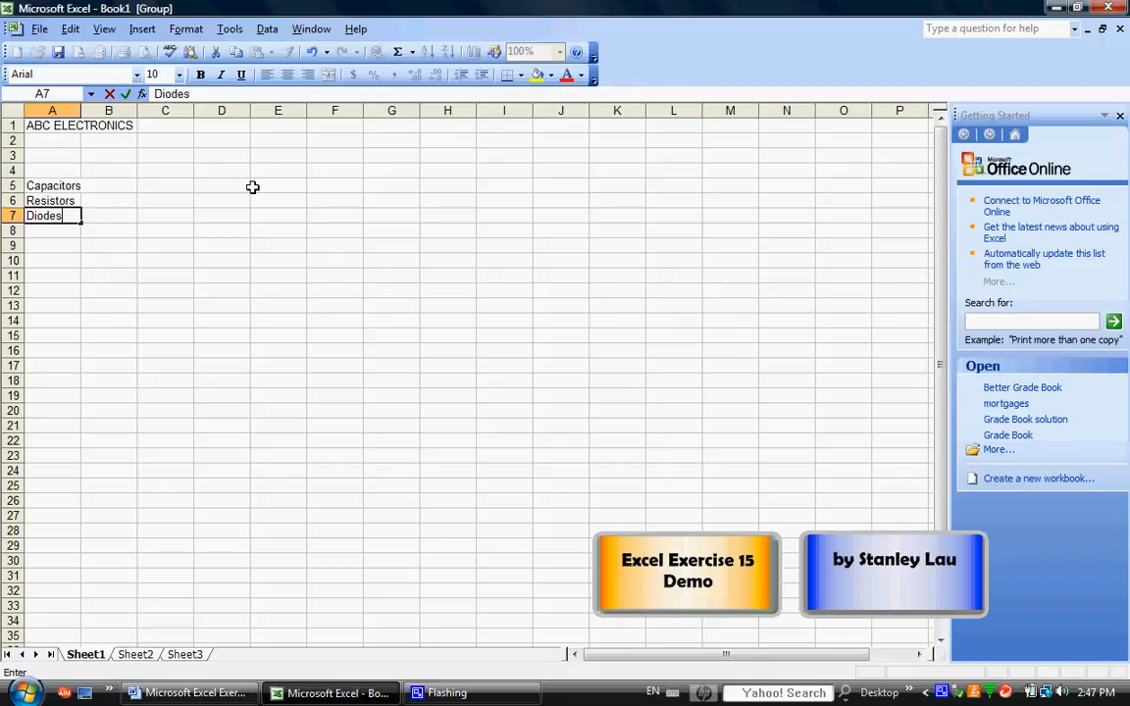
pyautogui.press('Return')
pyautogui.write('I')
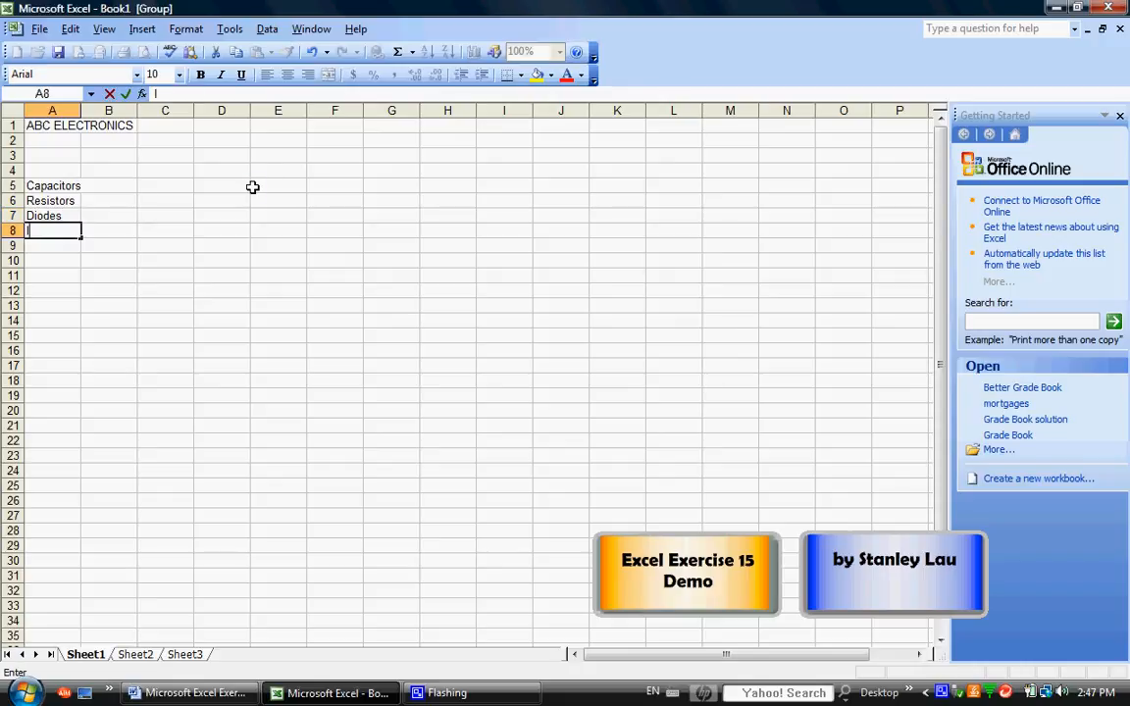
pyautogui.write('C Boards')
pyautogui.press('Return')
pyautogui.write('T')
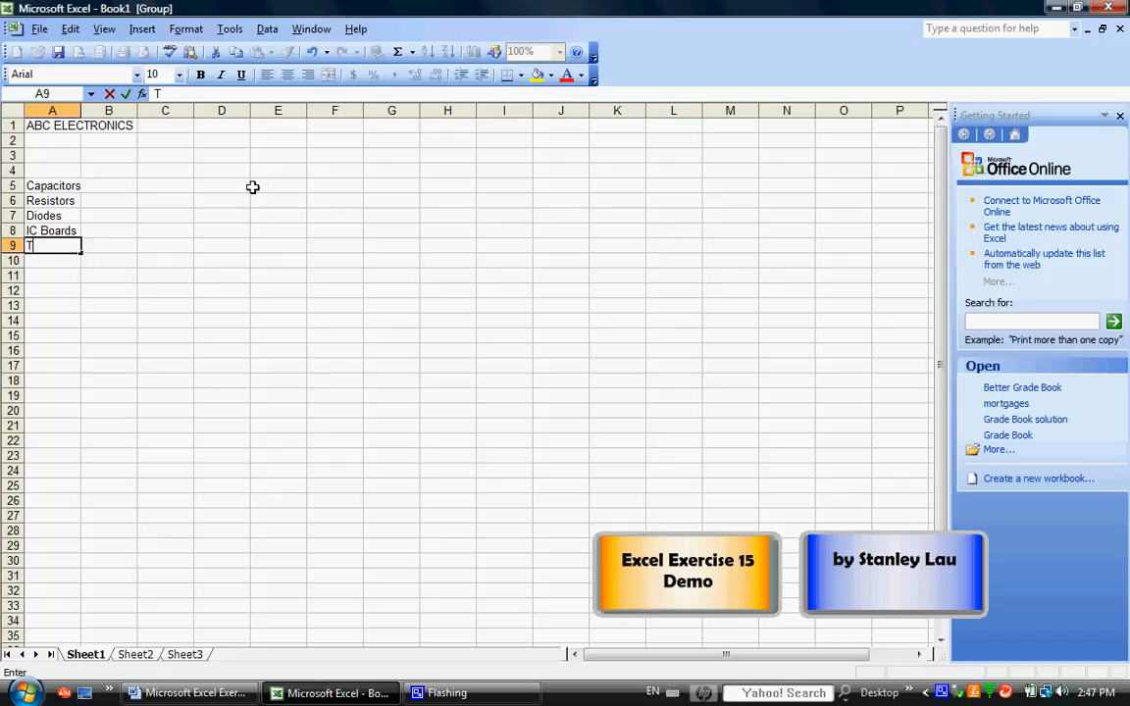
pyautogui.write('otals')
# - Make the ABC ELECTRONICS title in A1 and the Totals label in A9 bold
pyautogui.click(38, 126)
pyautogui.click(201, 75)
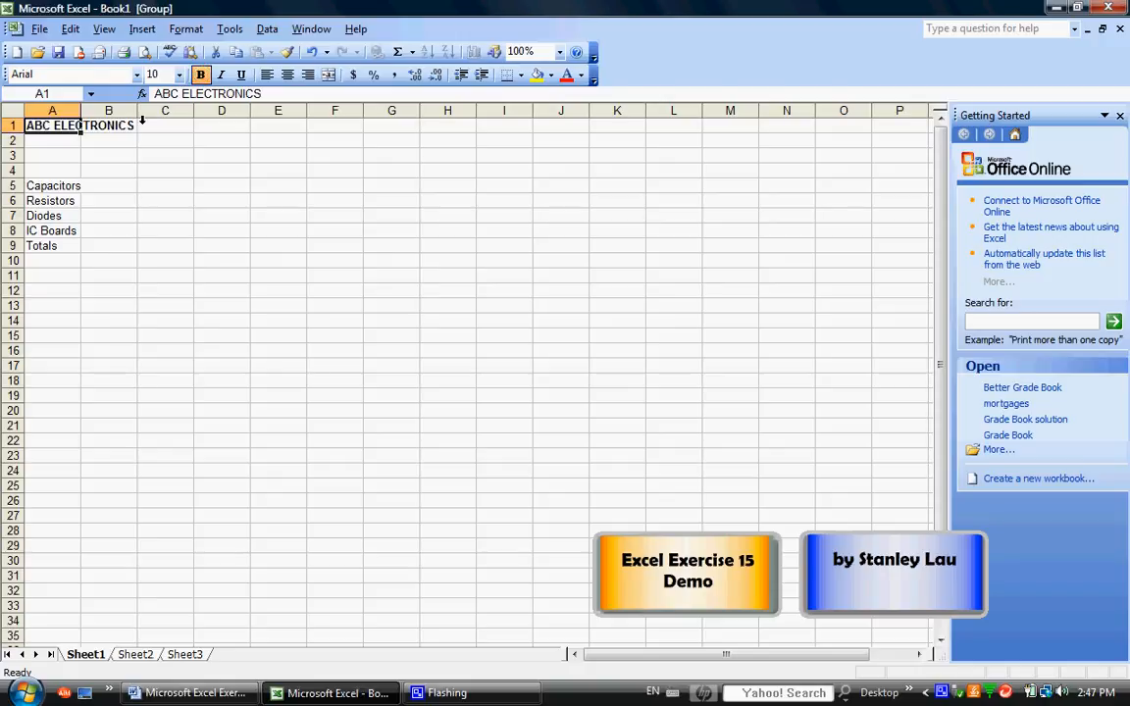
pyautogui.click(41, 246)
pyautogui.click(200, 75)
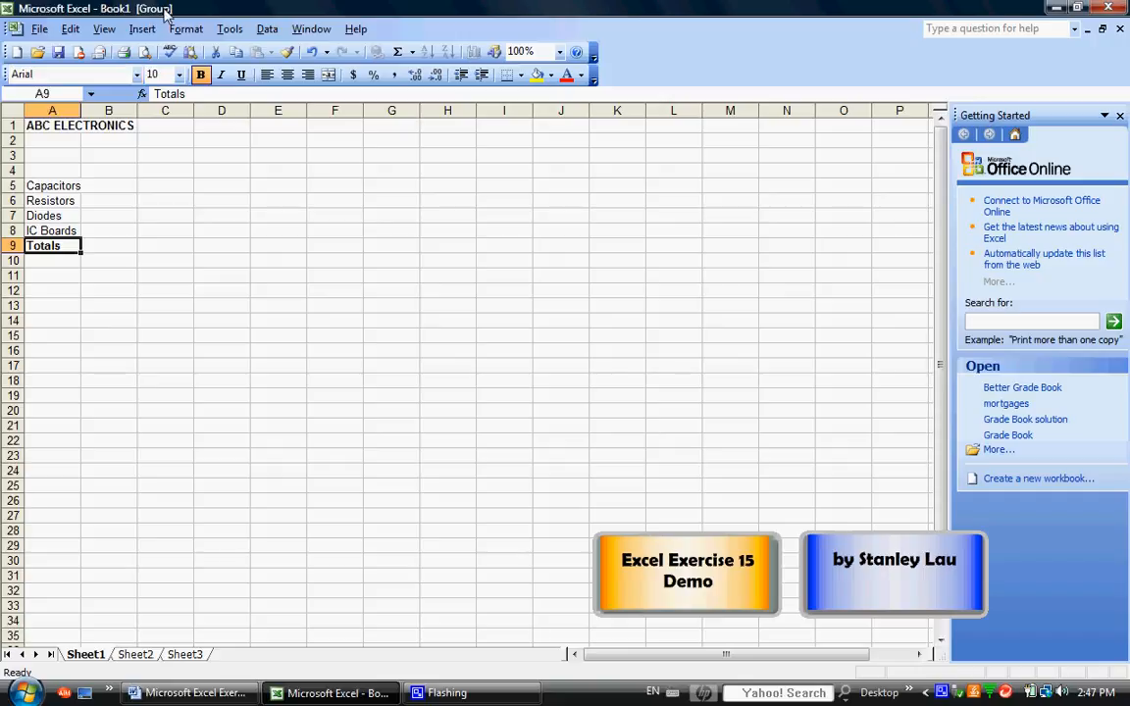
# - Ungroup the sheets and check the title and row labels on Sheet2 and Sheet3
pyautogui.click(135, 654)
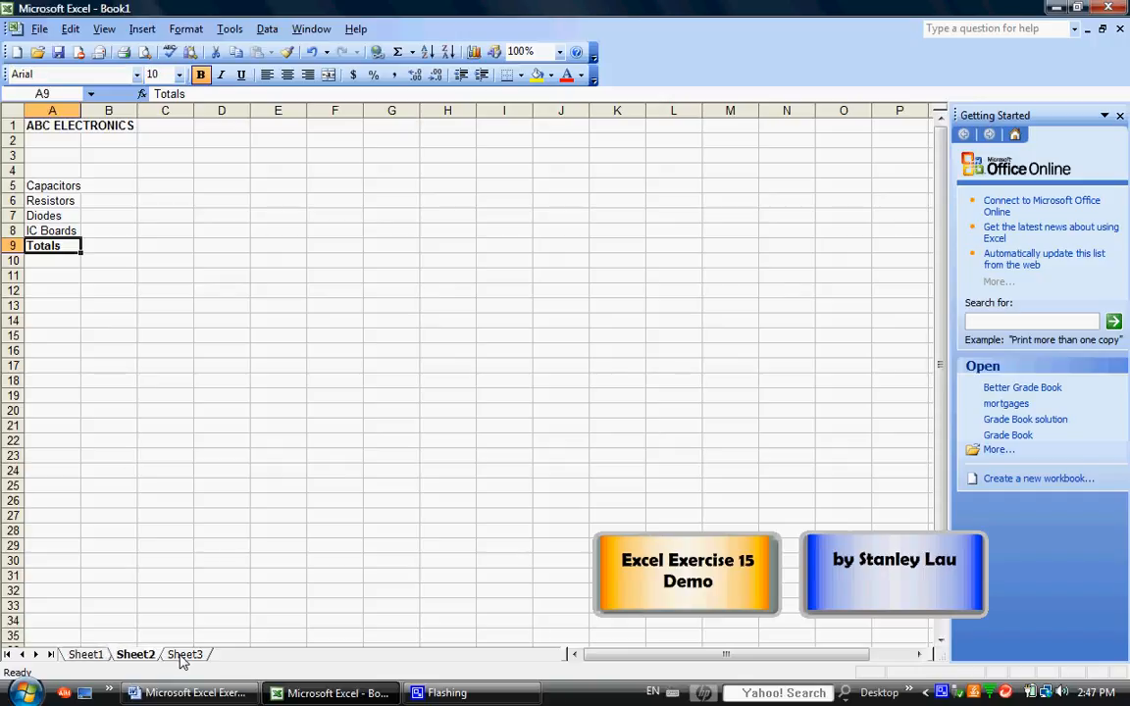
pyautogui.hotkey('ctrl', 'pagedown')
pyautogui.hotkey('ctrl', 'pageup')
pyautogui.hotkey('ctrl', 'pageup')
pyautogui.hotkey('ctrl', 'pagedown')
pyautogui.click(180, 656)
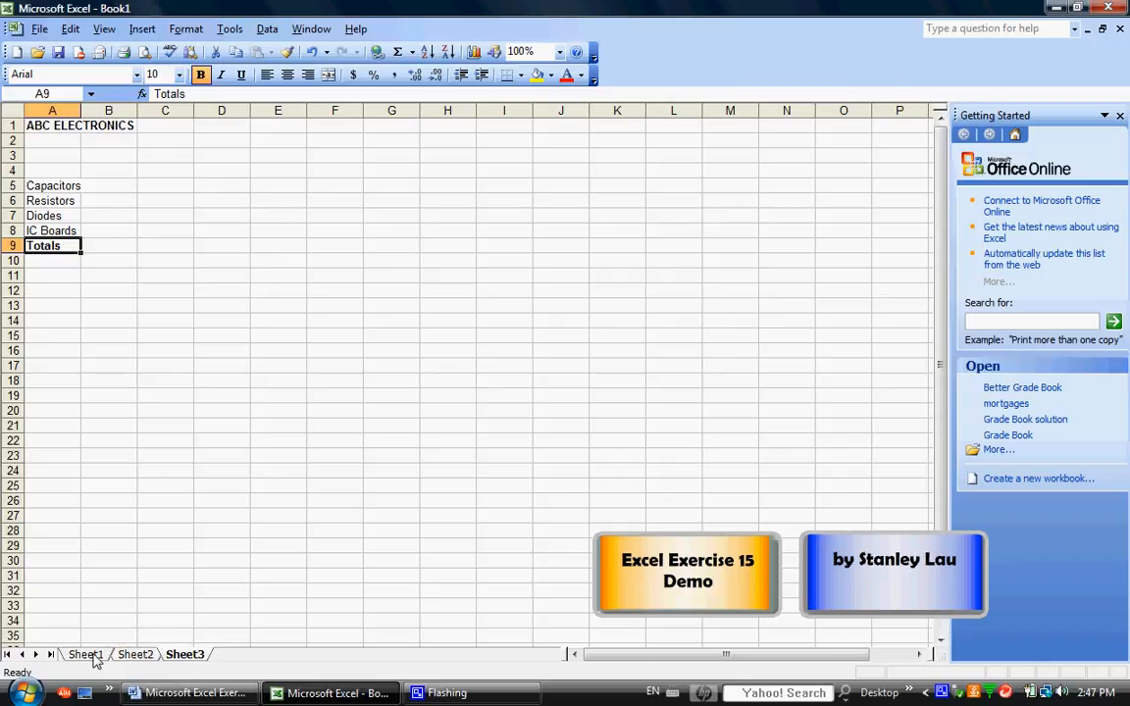
# - On Sheet1 only, enter the column headings January, February, March and Q1 in cells B4 to E4
pyautogui.click(86, 655)
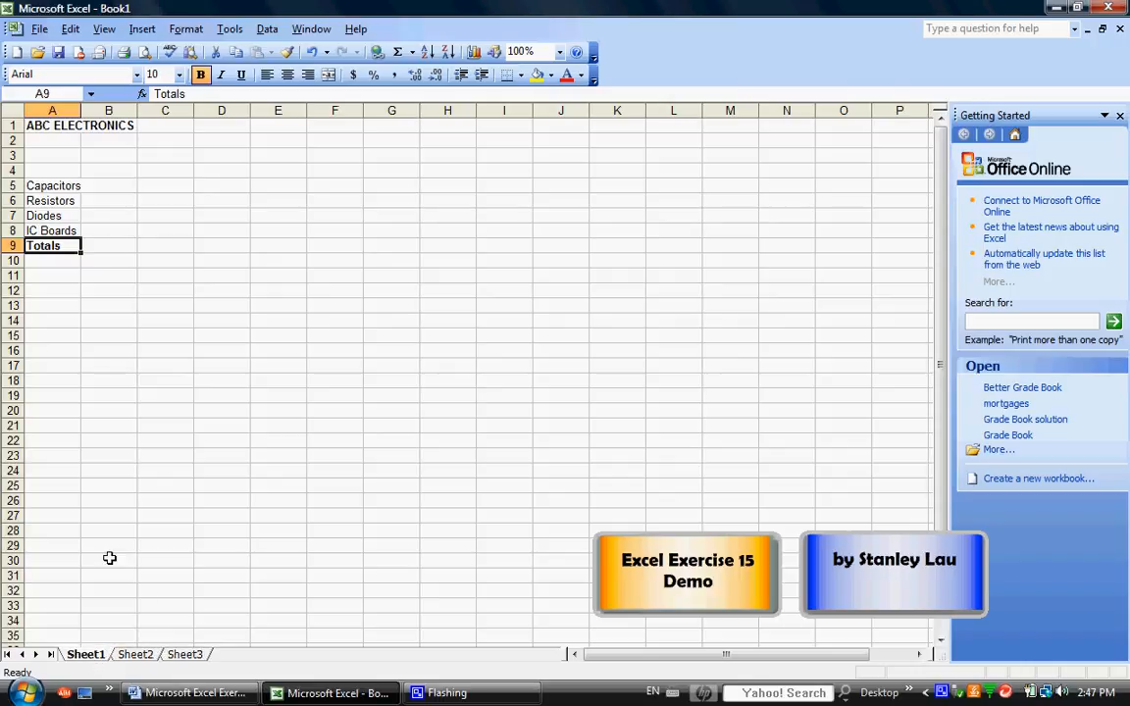
pyautogui.click(93, 170)
pyautogui.write('J')
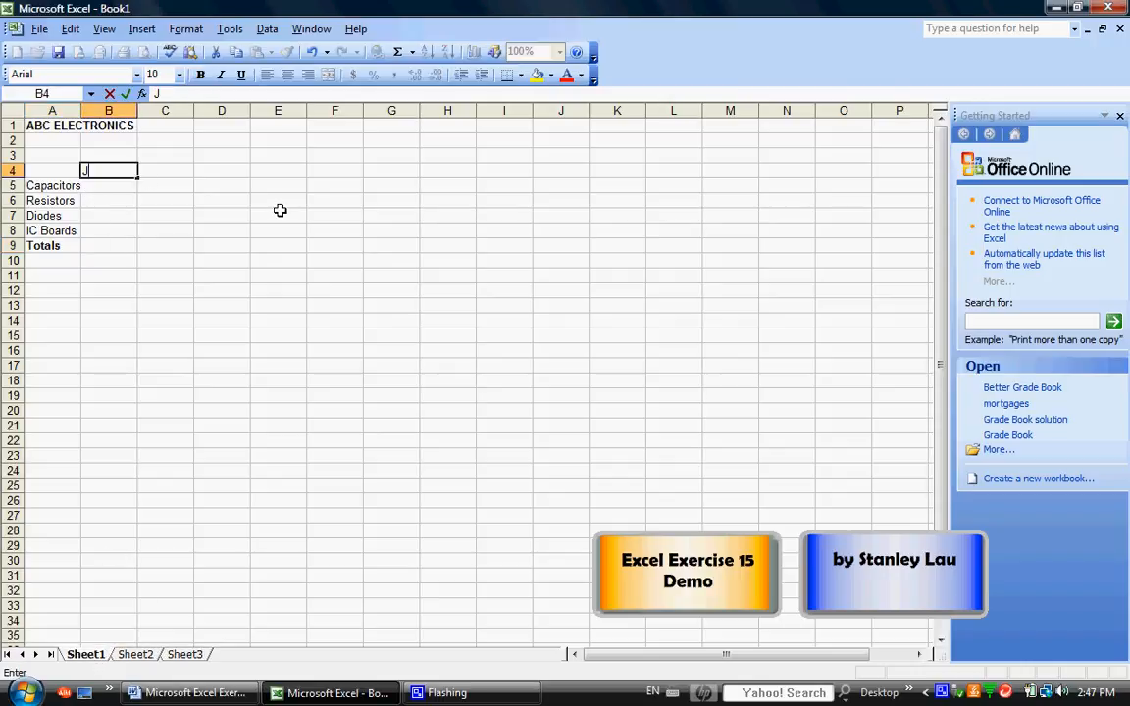
pyautogui.write('anuary')
pyautogui.press('Tab')
pyautogui.write('F')
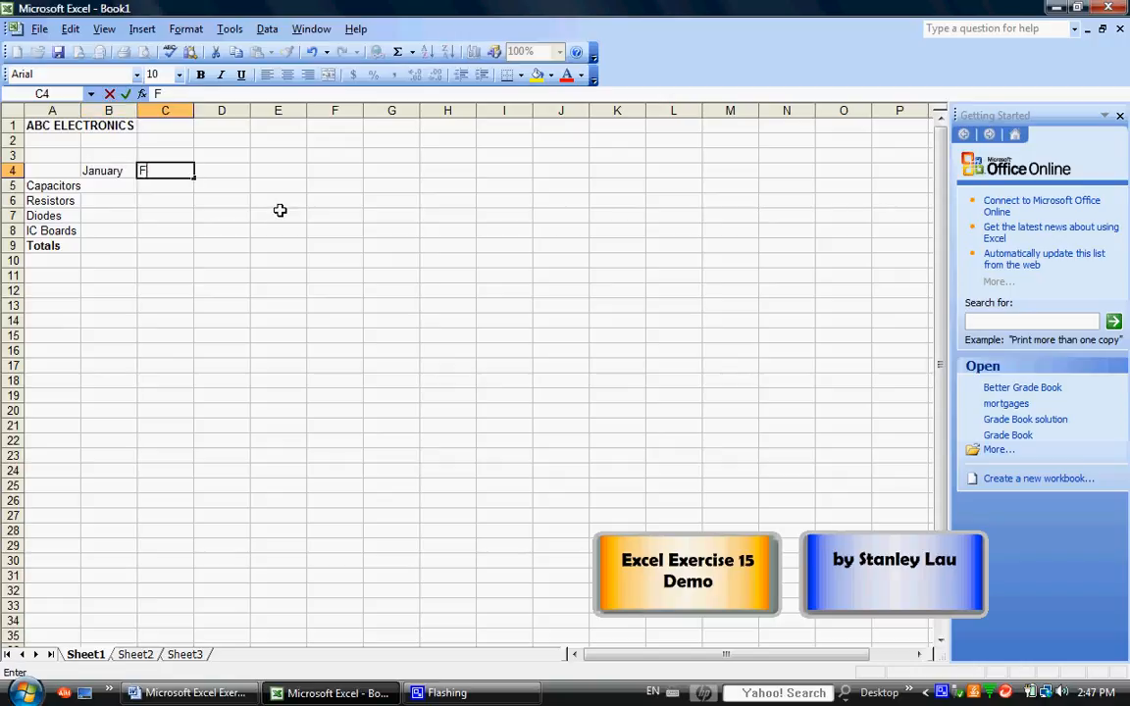
pyautogui.write('ebruary')
pyautogui.press('Tab')
pyautogui.write('March')
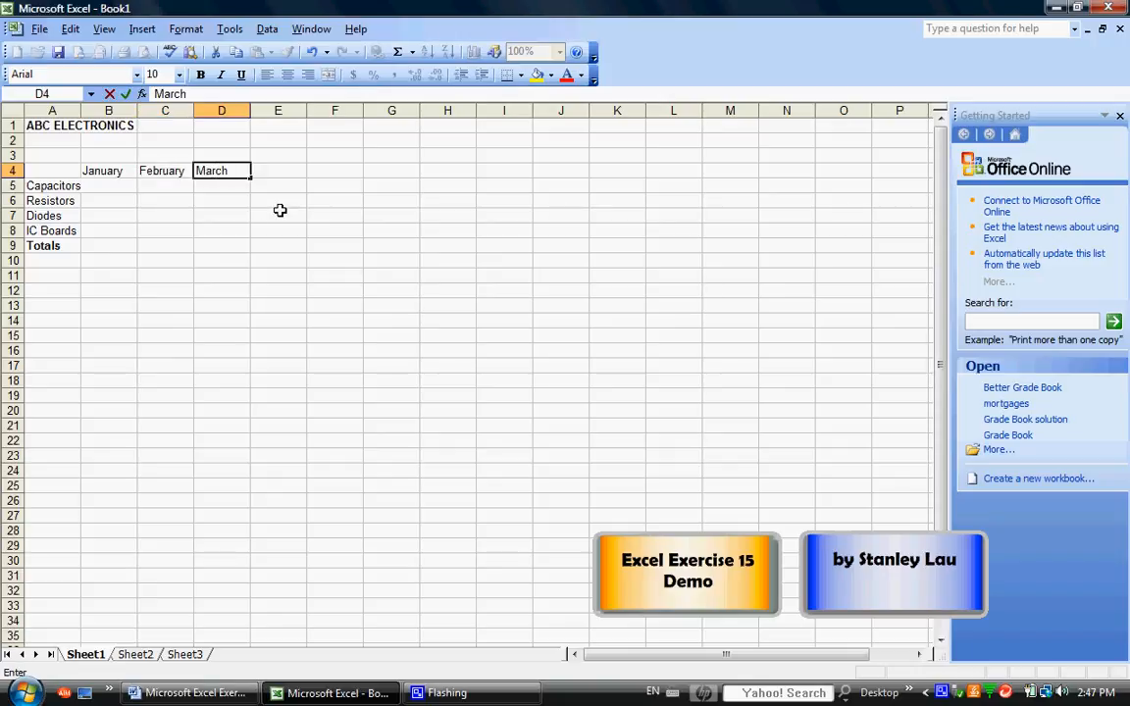
pyautogui.press('Tab')
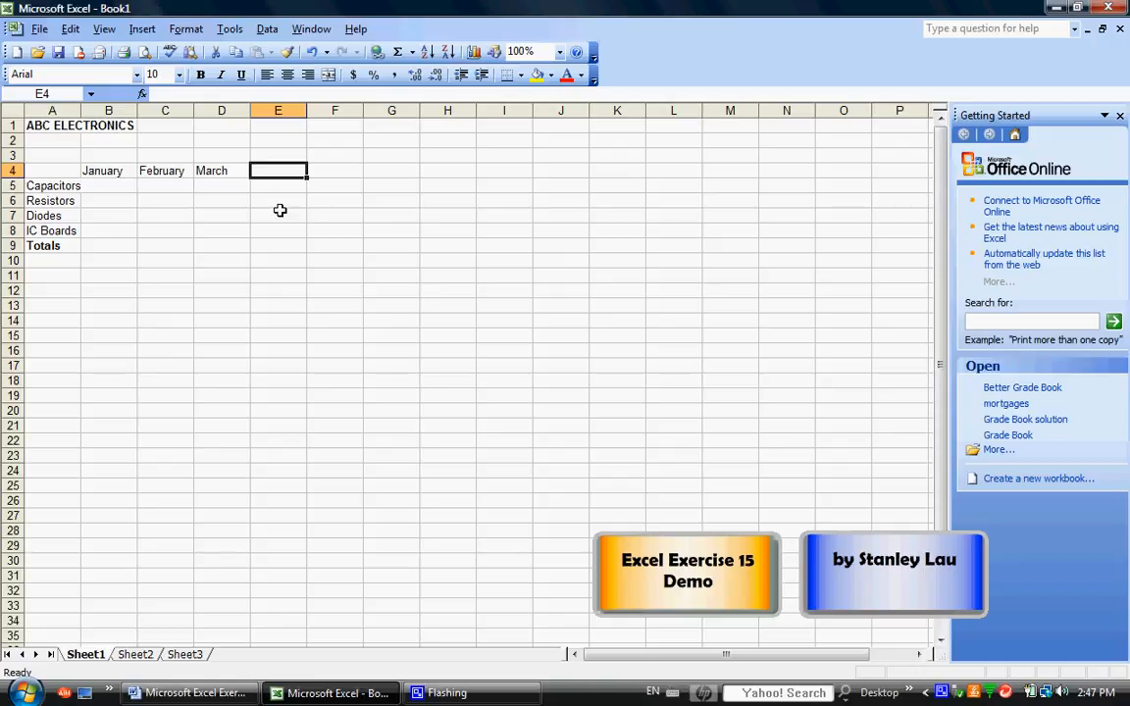
pyautogui.write('Q1')
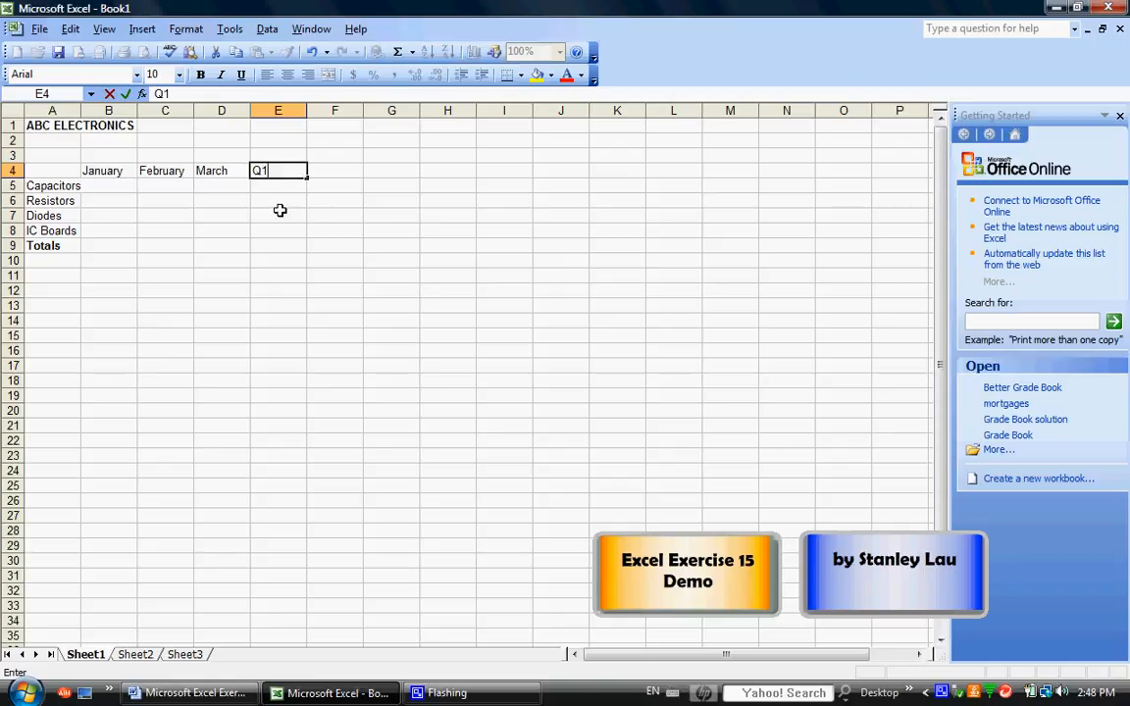
# - Enter the Capacitors figures 558, 659 and 789 in B5 to D5, and the January Resistors figure 10235 in B6
pyautogui.click(119, 186)
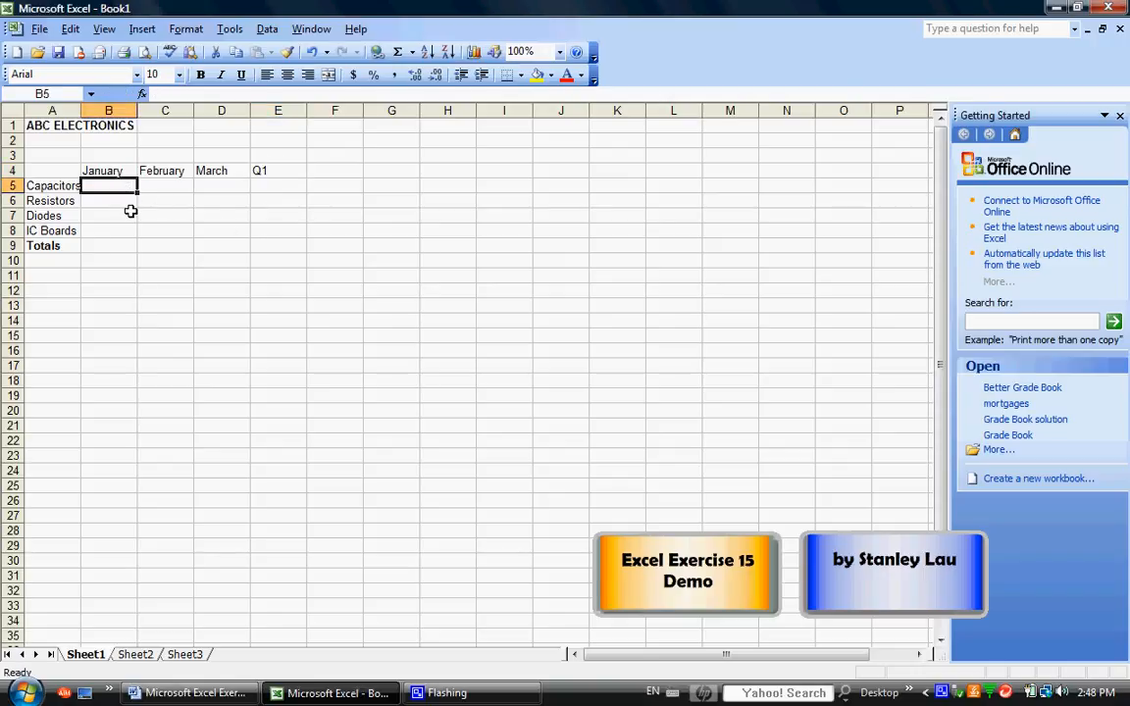
pyautogui.write('558')
pyautogui.press('Tab')
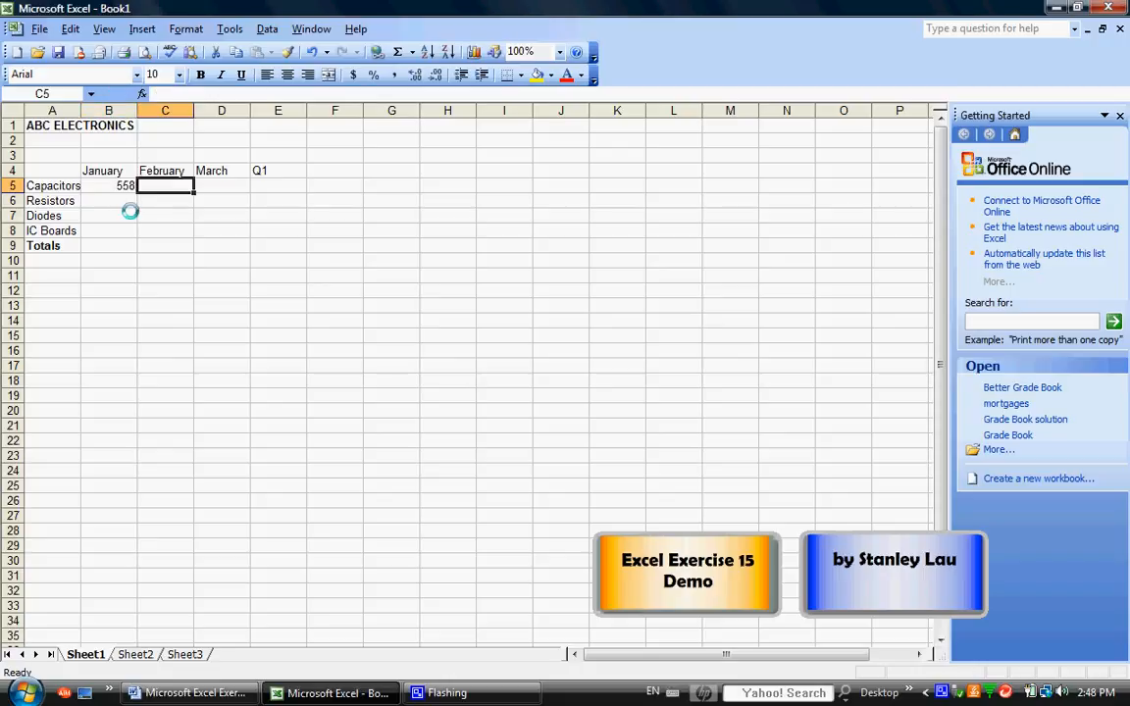
pyautogui.write('659')
pyautogui.press('Tab')
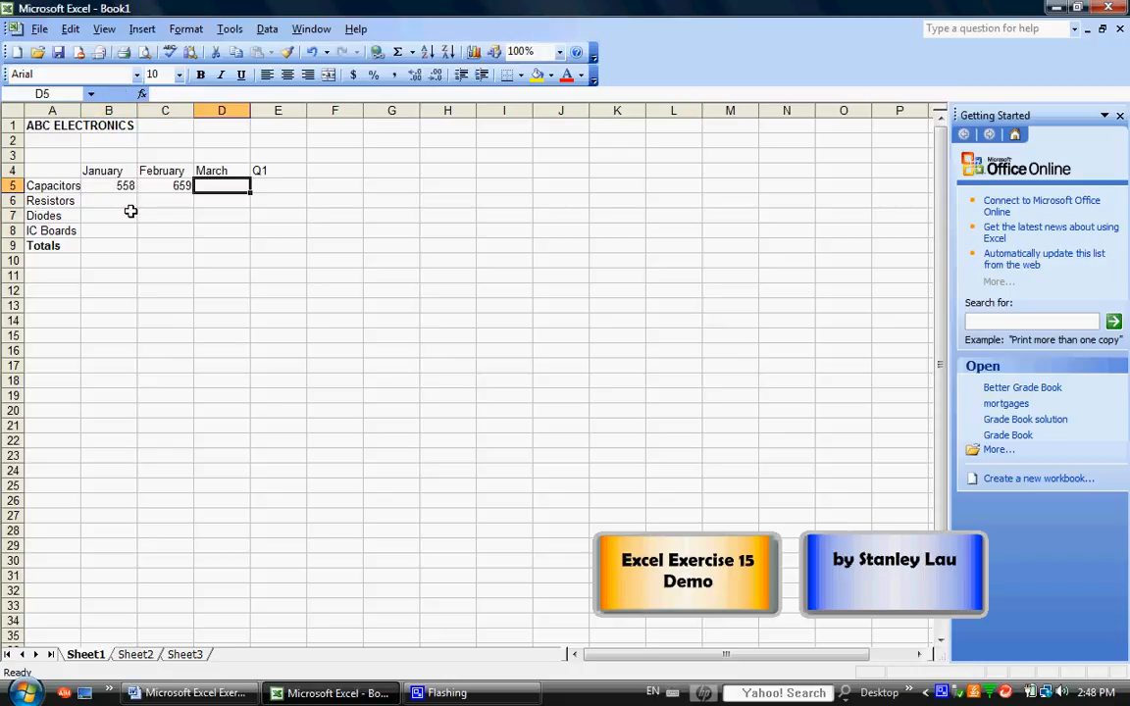
pyautogui.write('789')
pyautogui.press('Return')
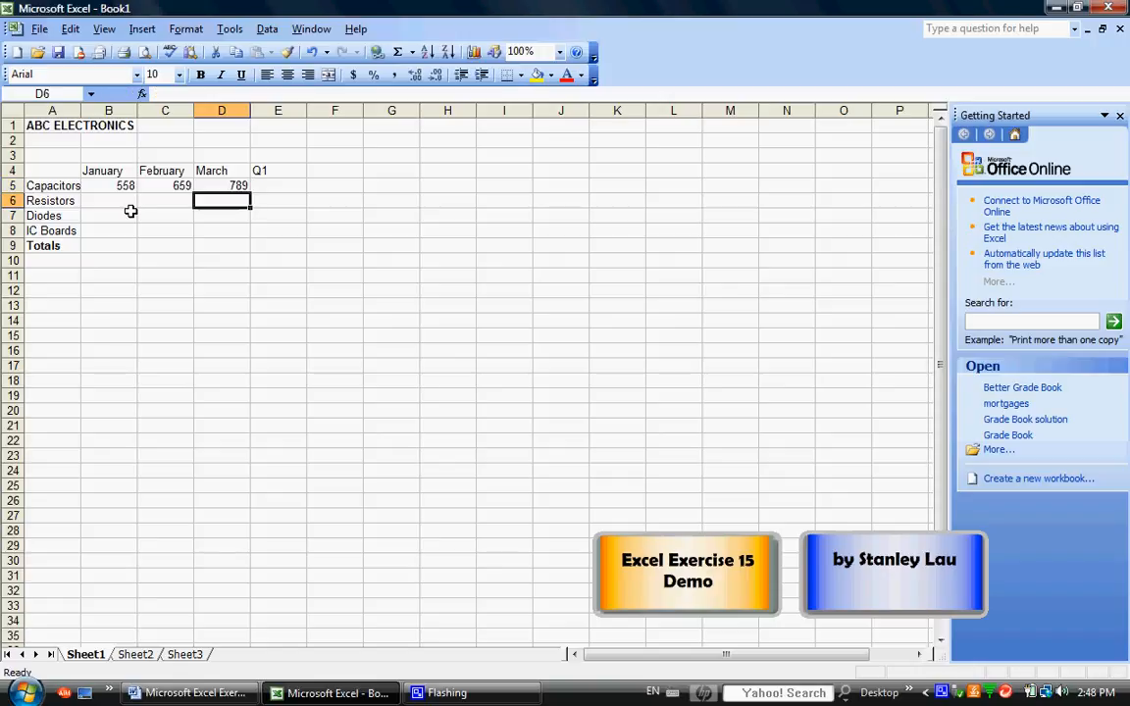
pyautogui.press('Left')
pyautogui.press('Left')
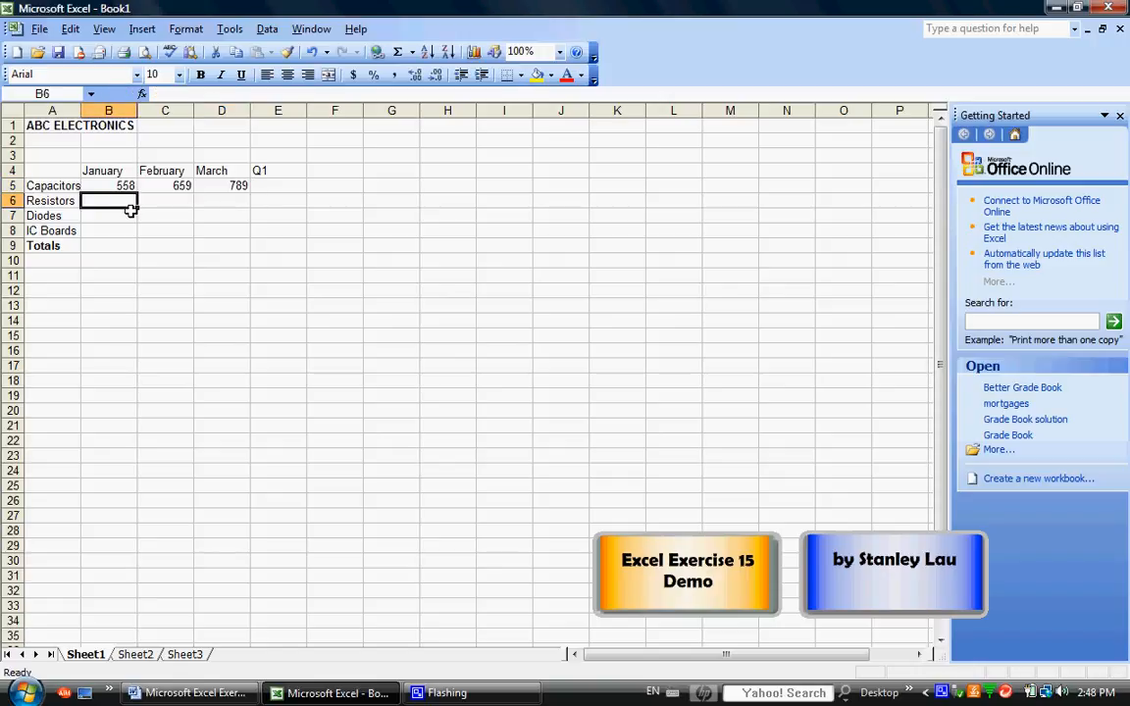
pyautogui.write('10235')
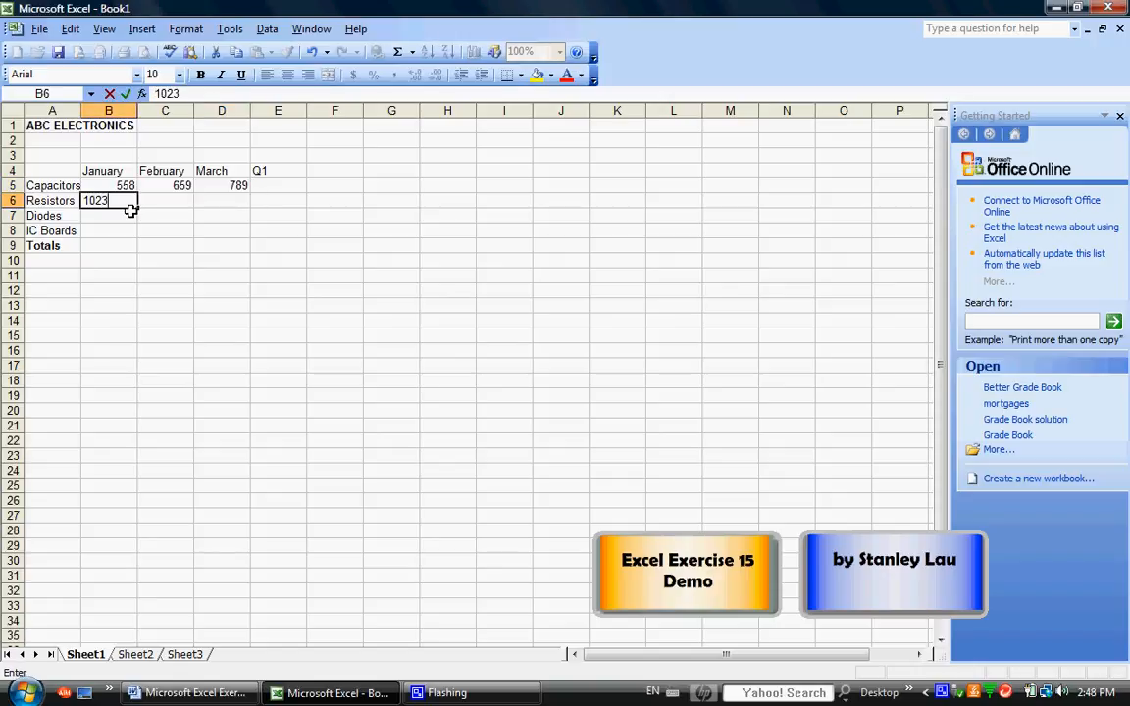
pyautogui.rightClick(942, 692)
pyautogui.click(979, 649)
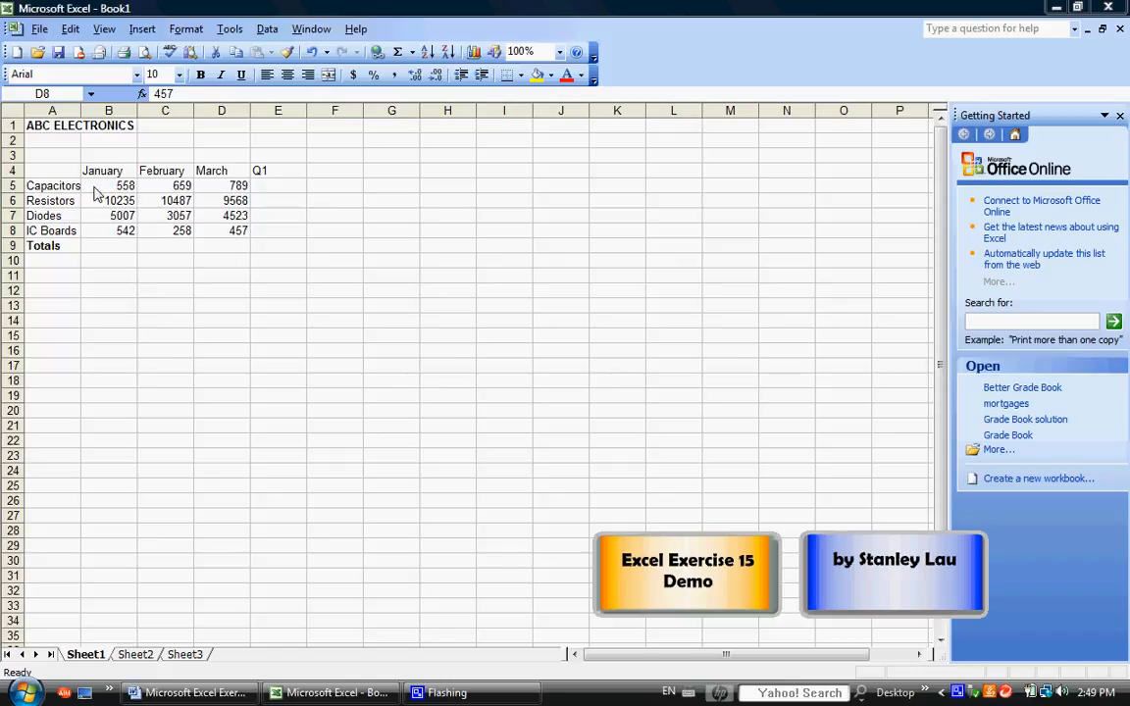
# - Sum the January to March figures of the Capacitors and Resistors rows into the Q1 cells E5 and E6 with AutoSum
pyautogui.moveTo(95, 187); pyautogui.dragTo(226, 189)
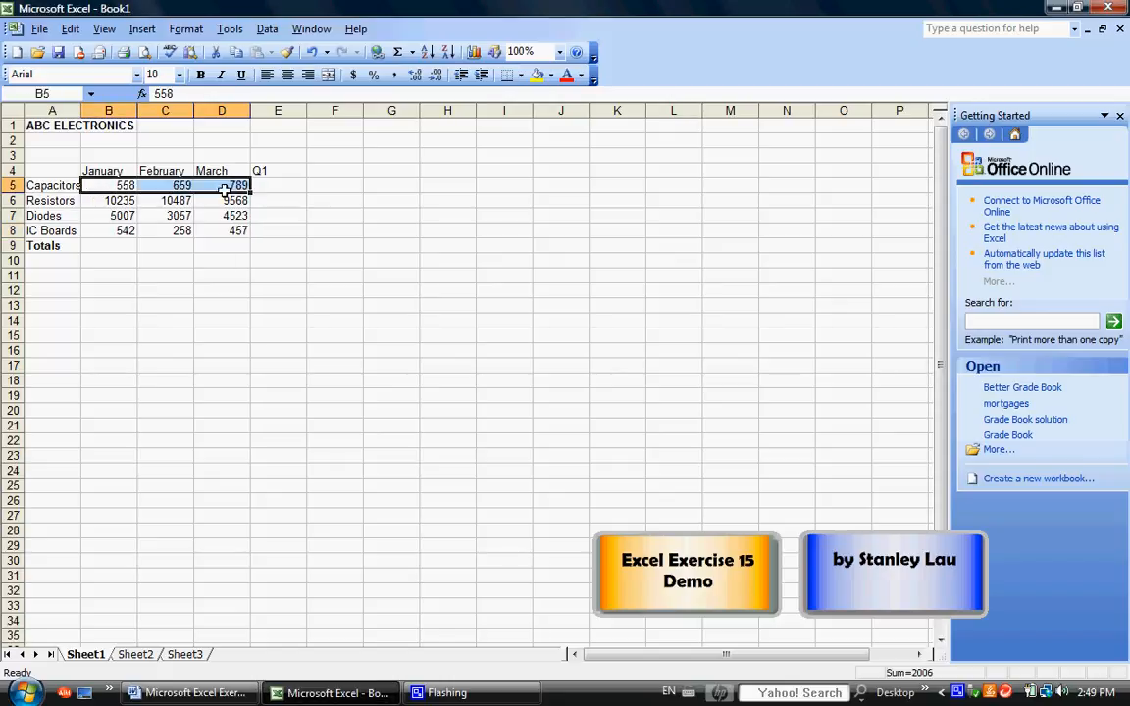
pyautogui.click(397, 53)
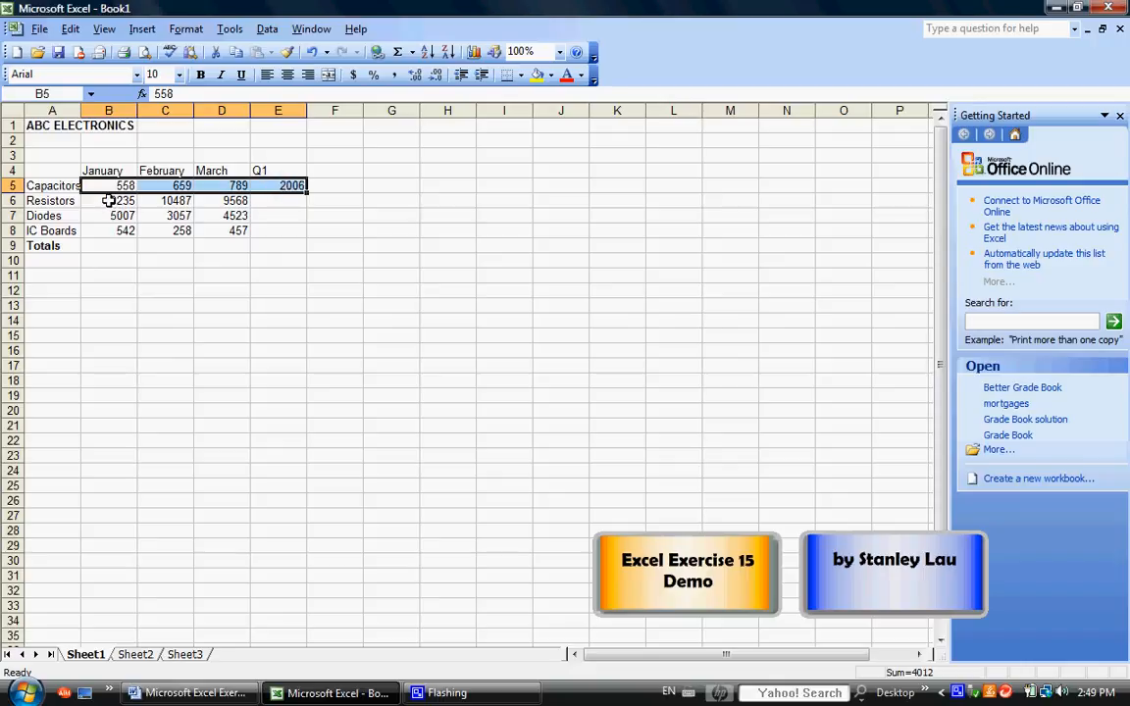
pyautogui.moveTo(103, 200); pyautogui.dragTo(224, 200)
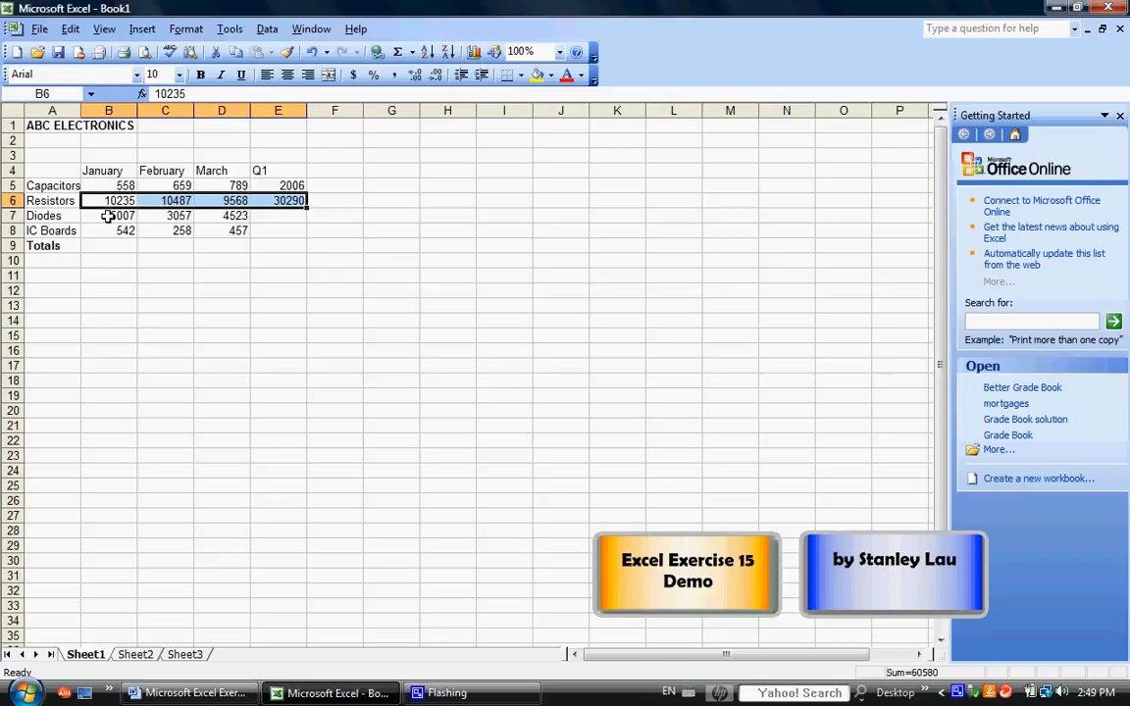
pyautogui.moveTo(108, 216); pyautogui.dragTo(225, 223)
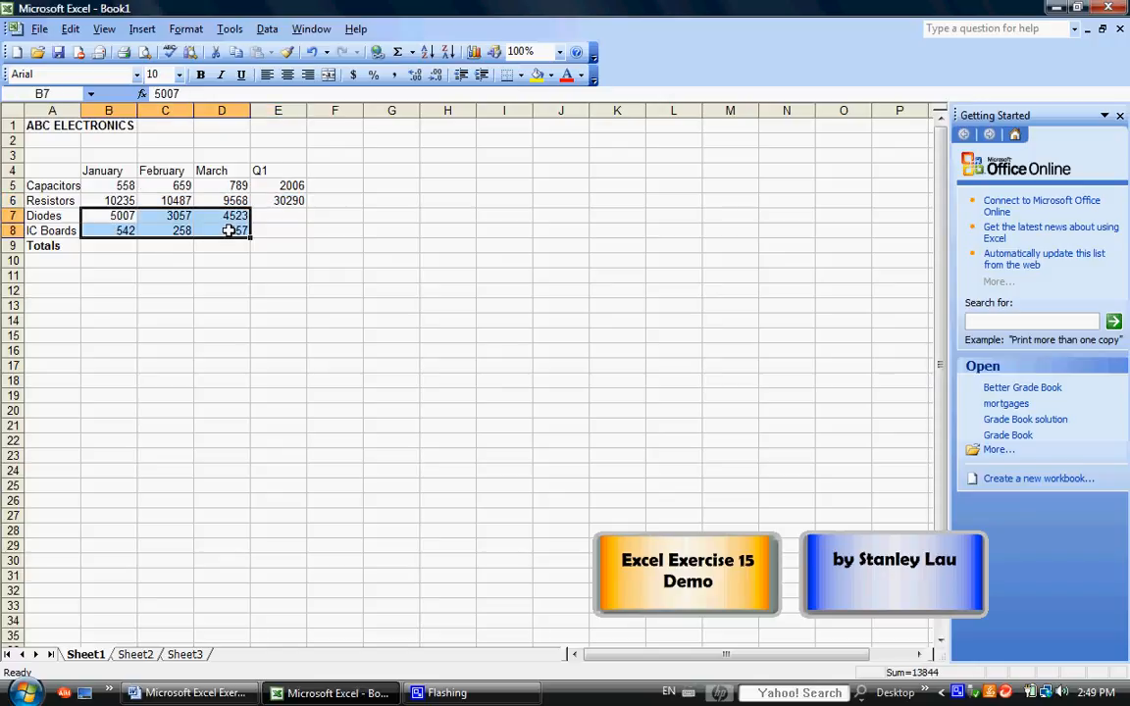
pyautogui.click(397, 52)
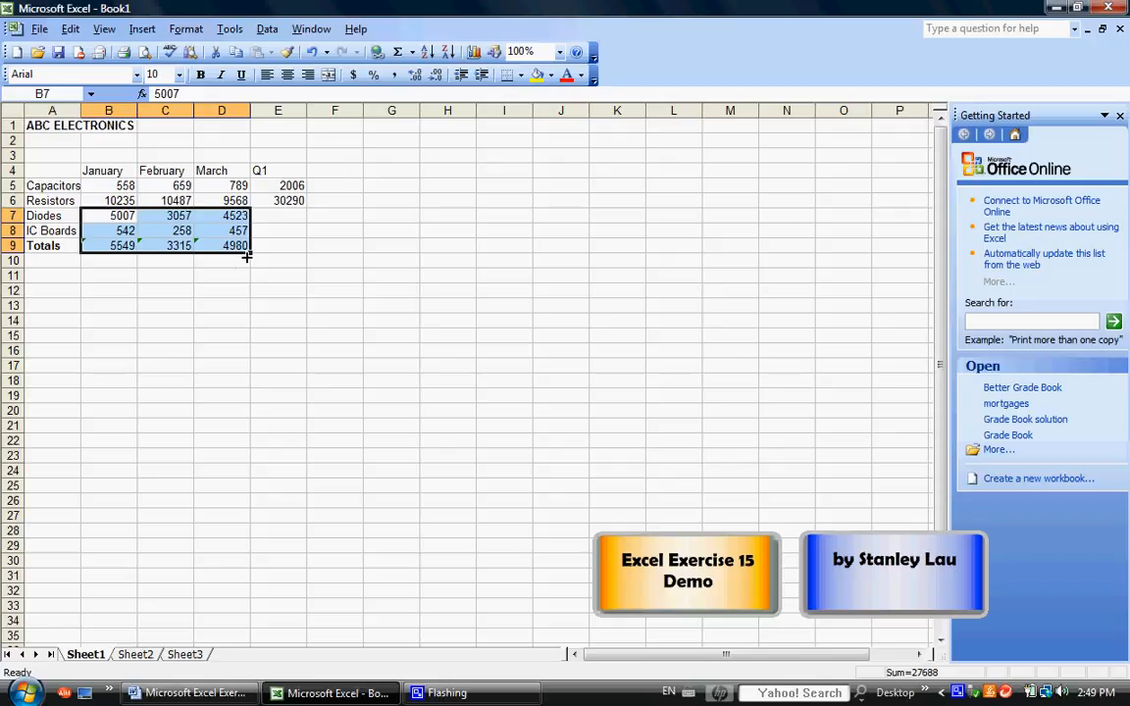
pyautogui.click(311, 52)
# - Sum the January to March figures of the Diodes and IC Boards rows into E7 and E8 with AutoSum
pyautogui.click(97, 216)
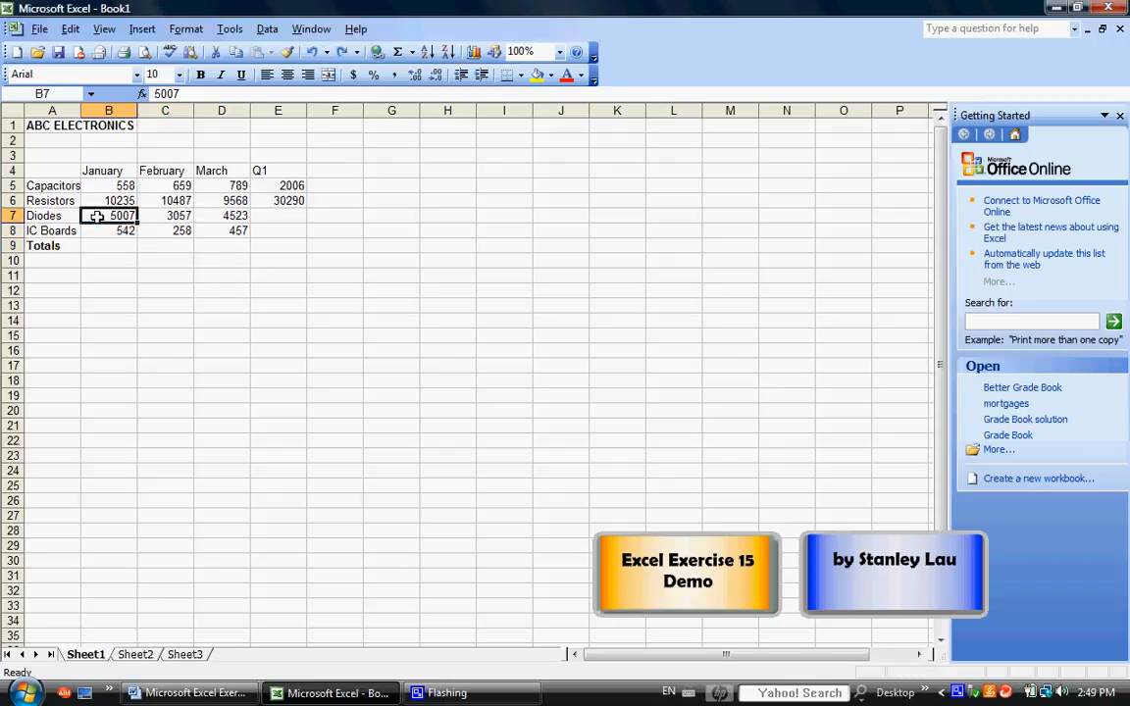
pyautogui.moveTo(98, 216); pyautogui.dragTo(221, 216)
pyautogui.click(397, 52)
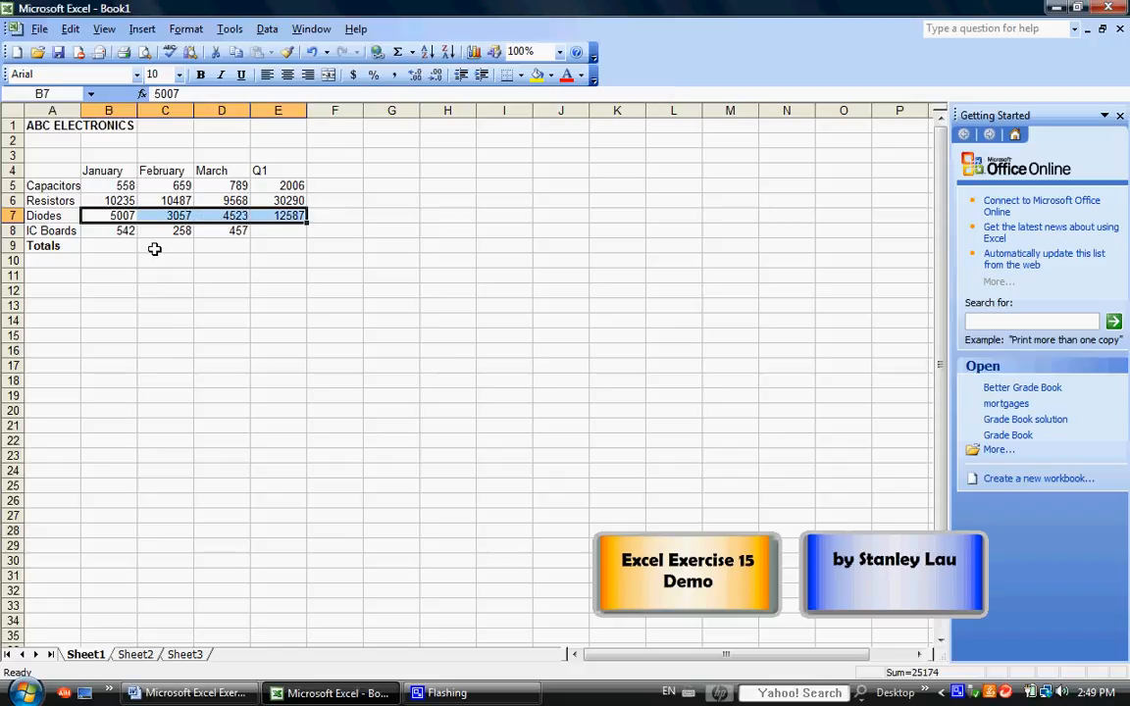
pyautogui.moveTo(97, 230); pyautogui.dragTo(231, 232)
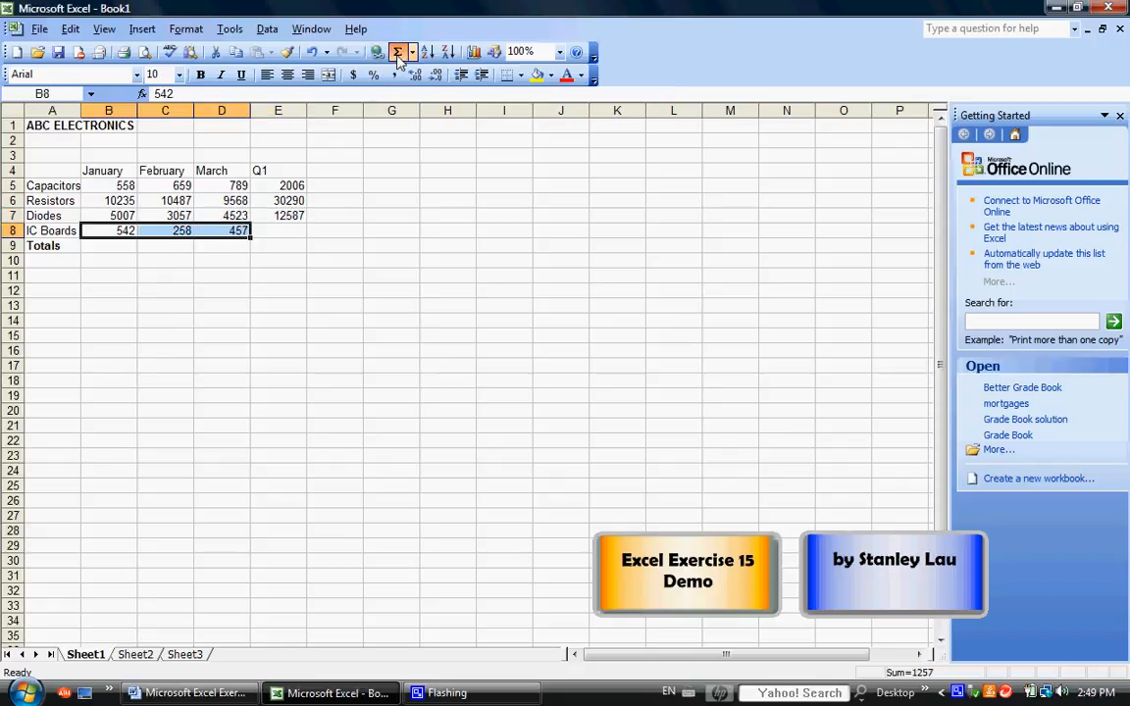
pyautogui.click(397, 52)
pyautogui.click(172, 292)
# - Sum the January, February and March columns into the Totals row, cells B9 to D9, with AutoSum
pyautogui.moveTo(110, 186); pyautogui.dragTo(116, 234)
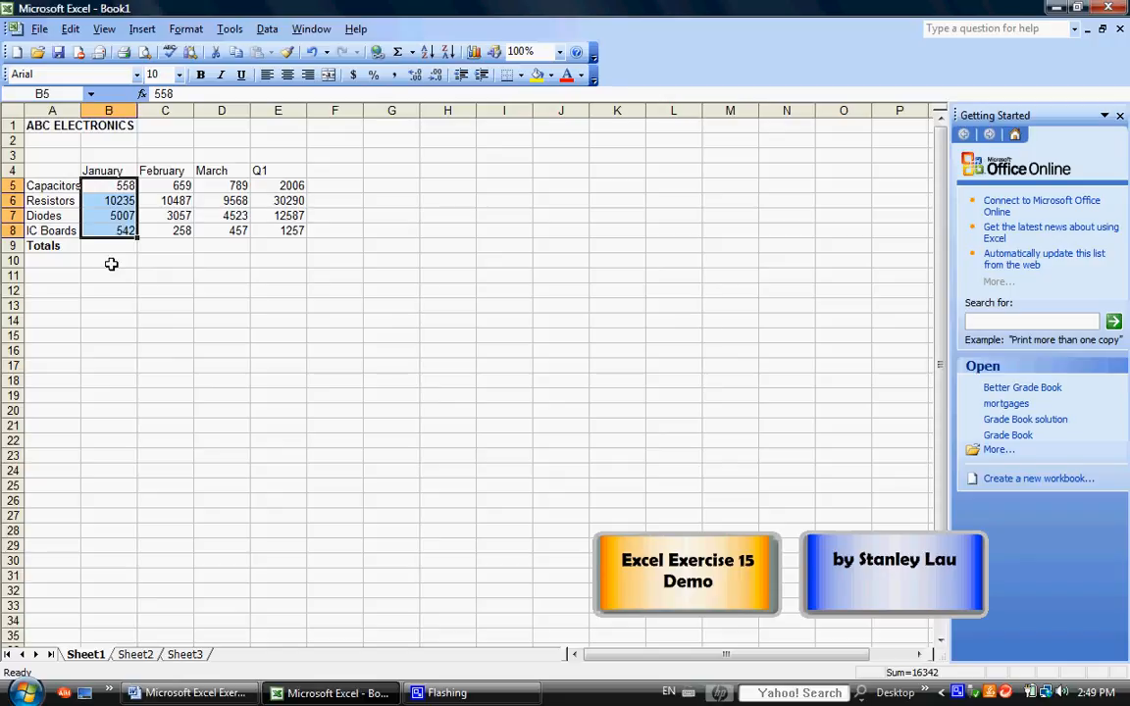
pyautogui.click(398, 52)
pyautogui.moveTo(173, 189); pyautogui.dragTo(160, 227)
pyautogui.click(397, 52)
pyautogui.moveTo(216, 185); pyautogui.dragTo(226, 234)
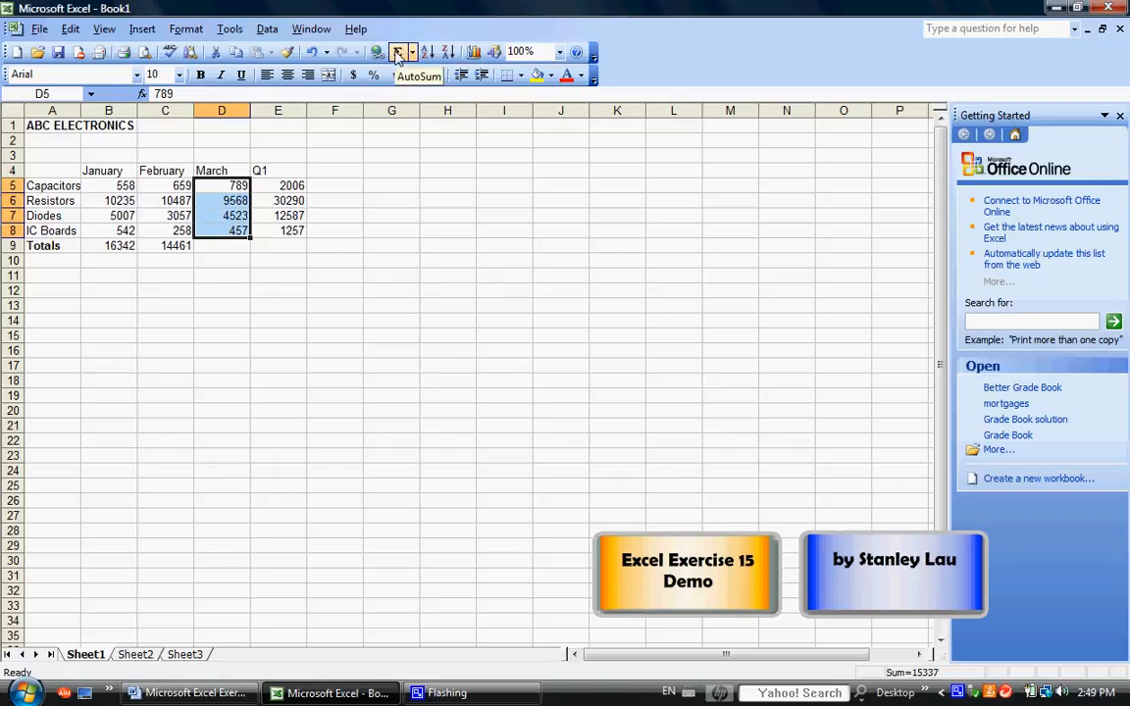
pyautogui.click(397, 52)
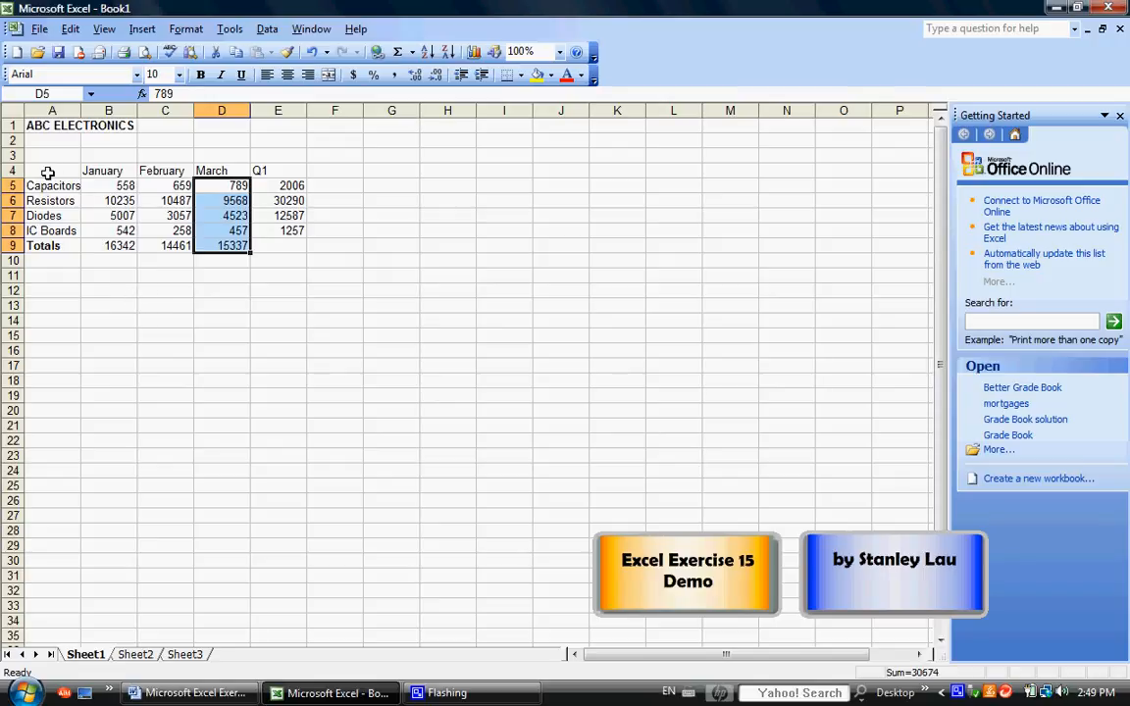
# - Create a clustered column chart of A4:D8 with series in columns, embedded in Sheet1, and move it beside the table
pyautogui.moveTo(46, 171); pyautogui.dragTo(201, 234)
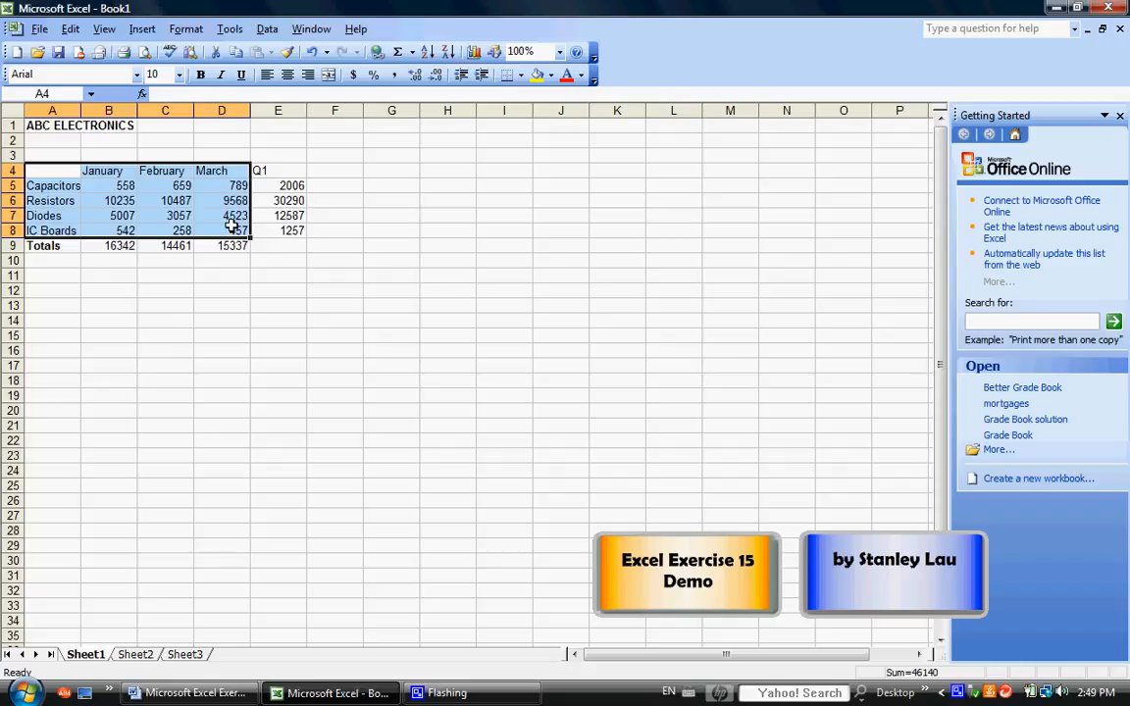
pyautogui.click(142, 29)
pyautogui.click(164, 110)
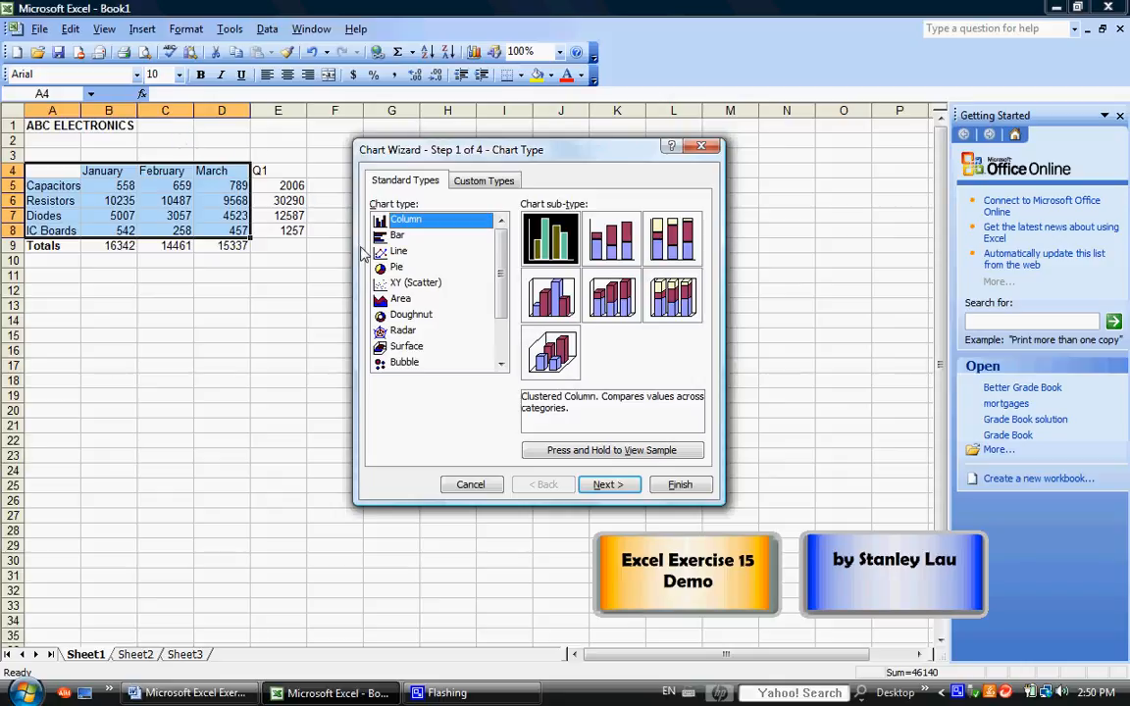
pyautogui.click(607, 483)
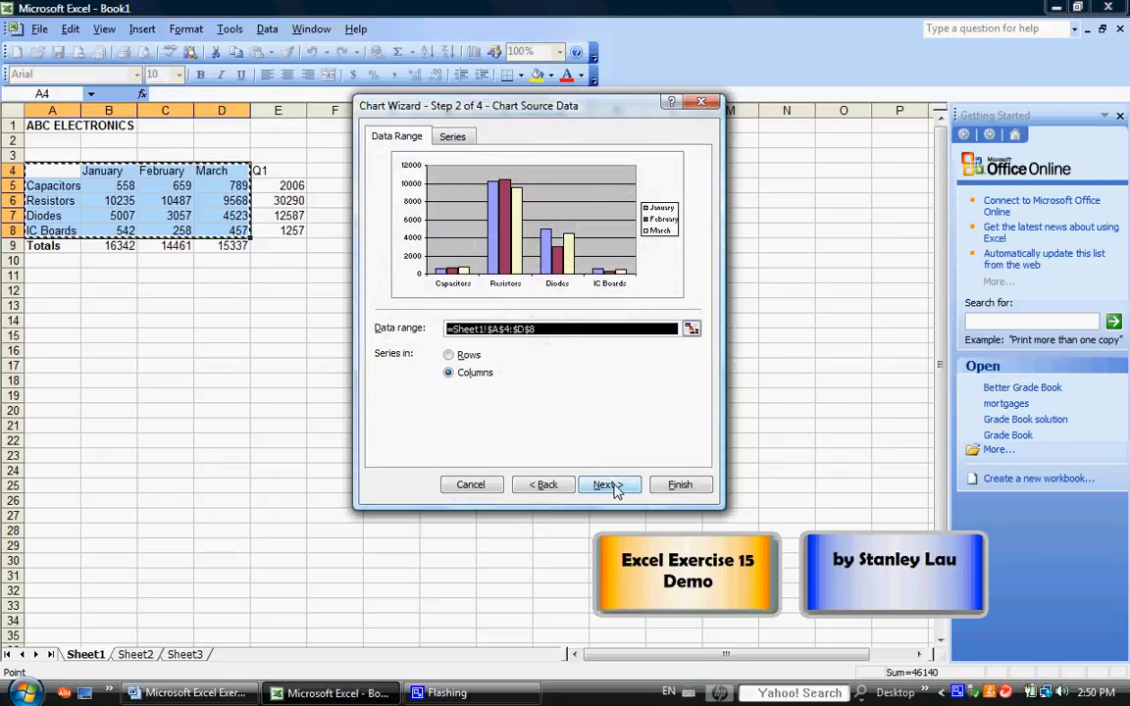
pyautogui.click(615, 490)
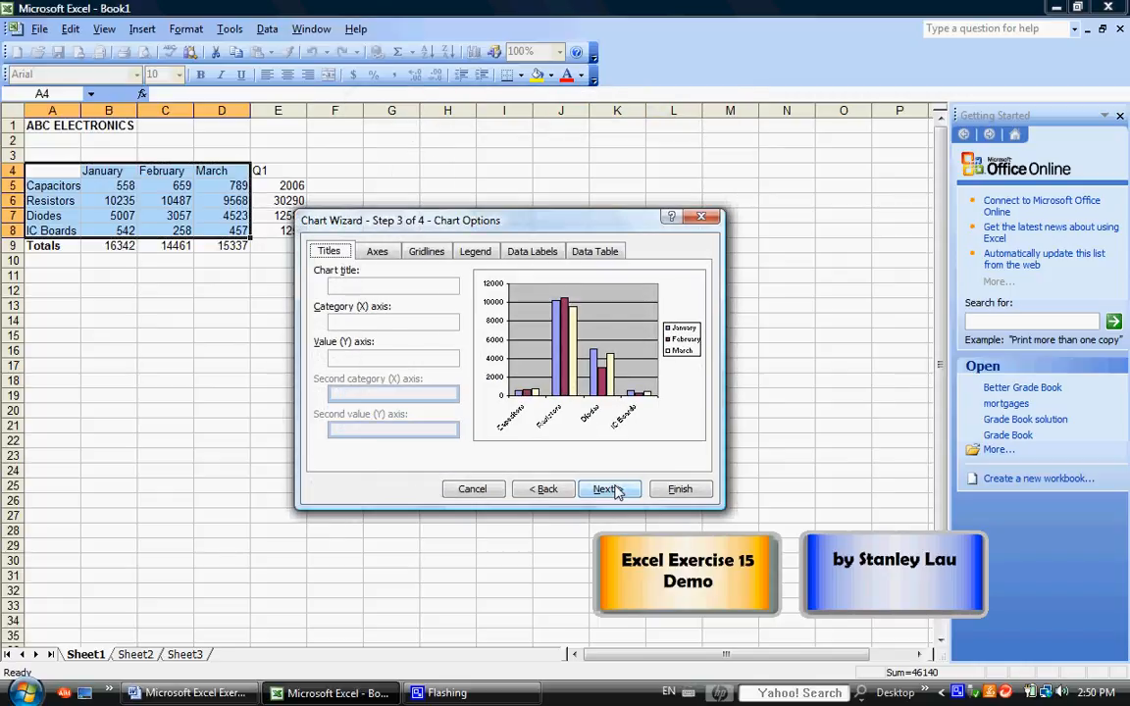
pyautogui.click(617, 491)
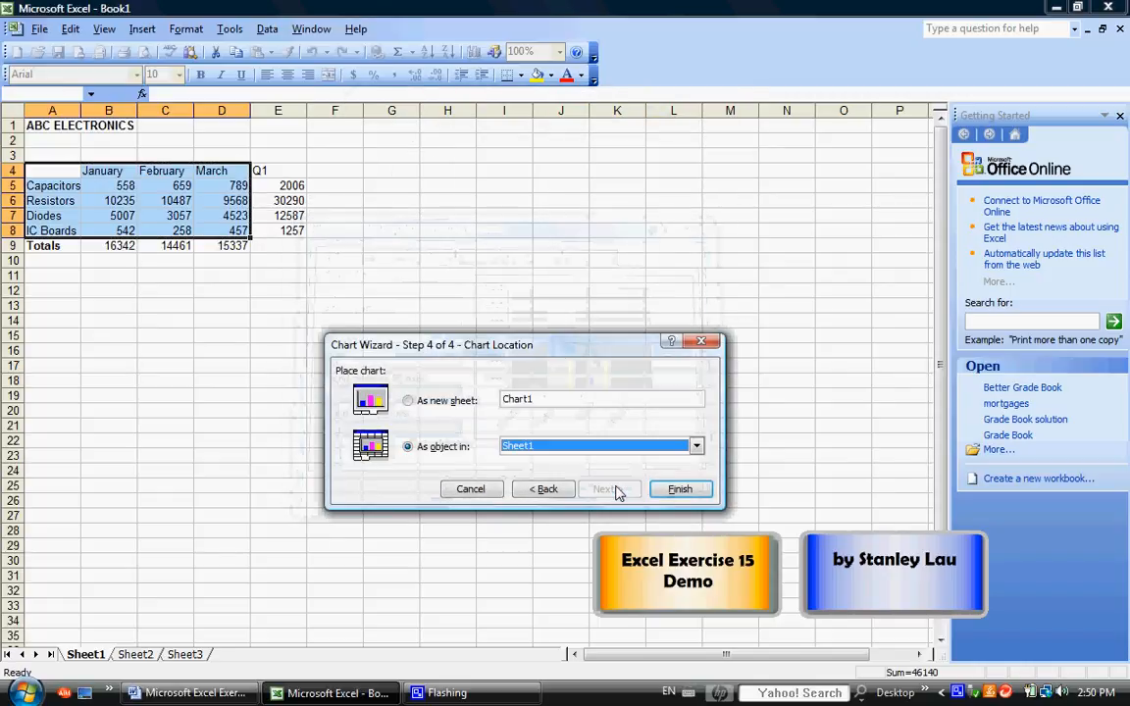
pyautogui.click(663, 496)
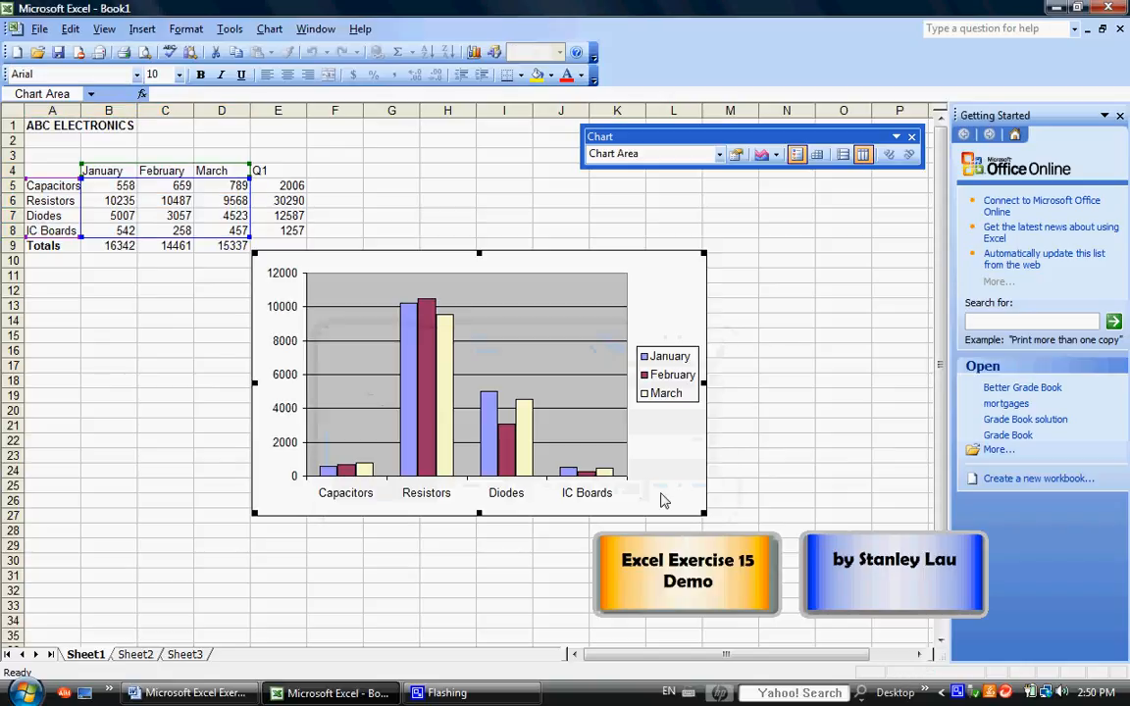
pyautogui.moveTo(661, 299); pyautogui.dragTo(455, 314)
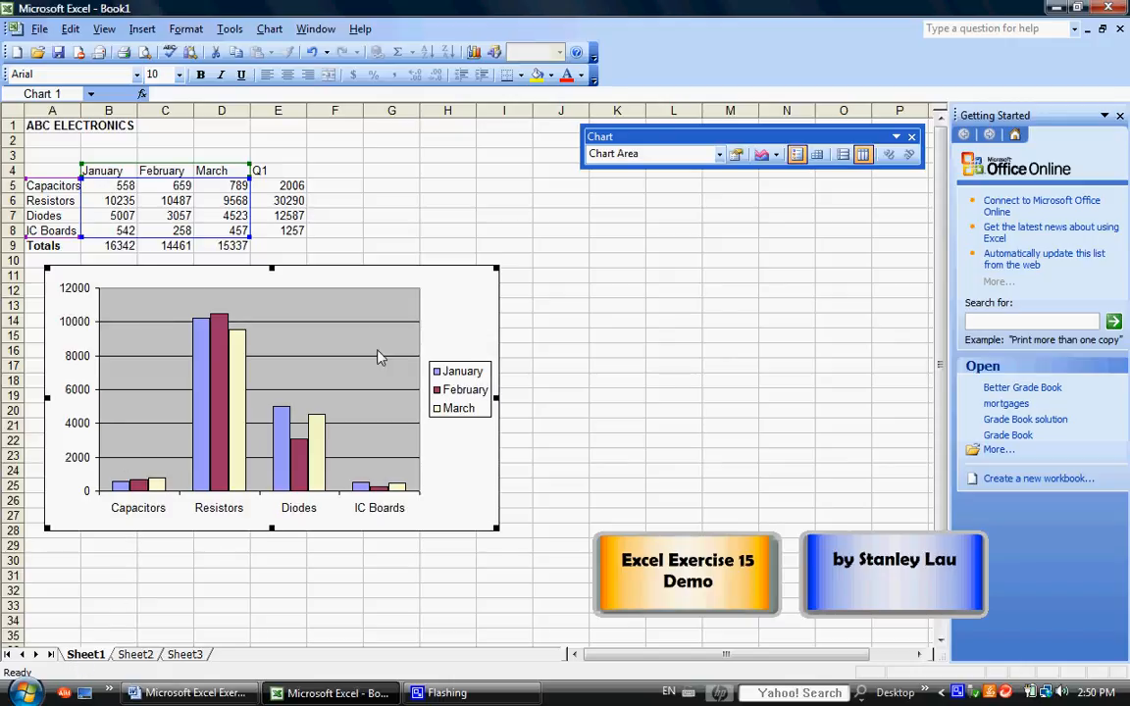
pyautogui.moveTo(469, 328); pyautogui.dragTo(745, 238)
# - On Sheet2, enter April in B4, extend the month series to May and June in C4:D4, and enter Q2 in E4
pyautogui.hotkey('ctrl', 'pagedown')
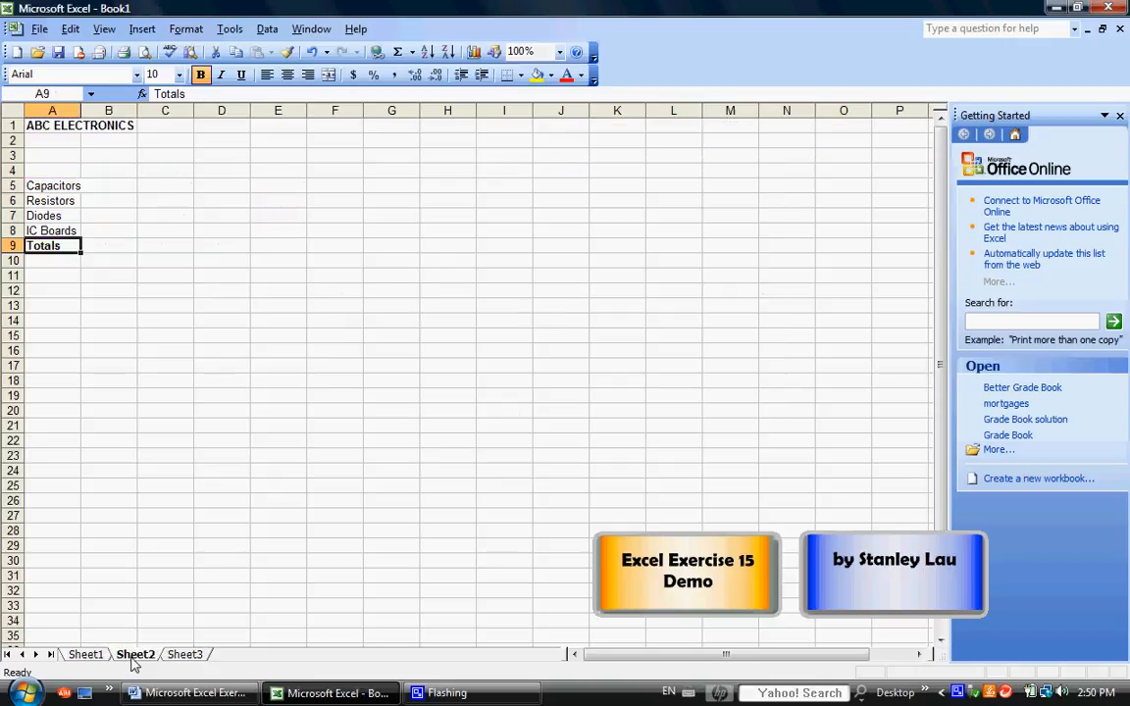
pyautogui.click(98, 173)
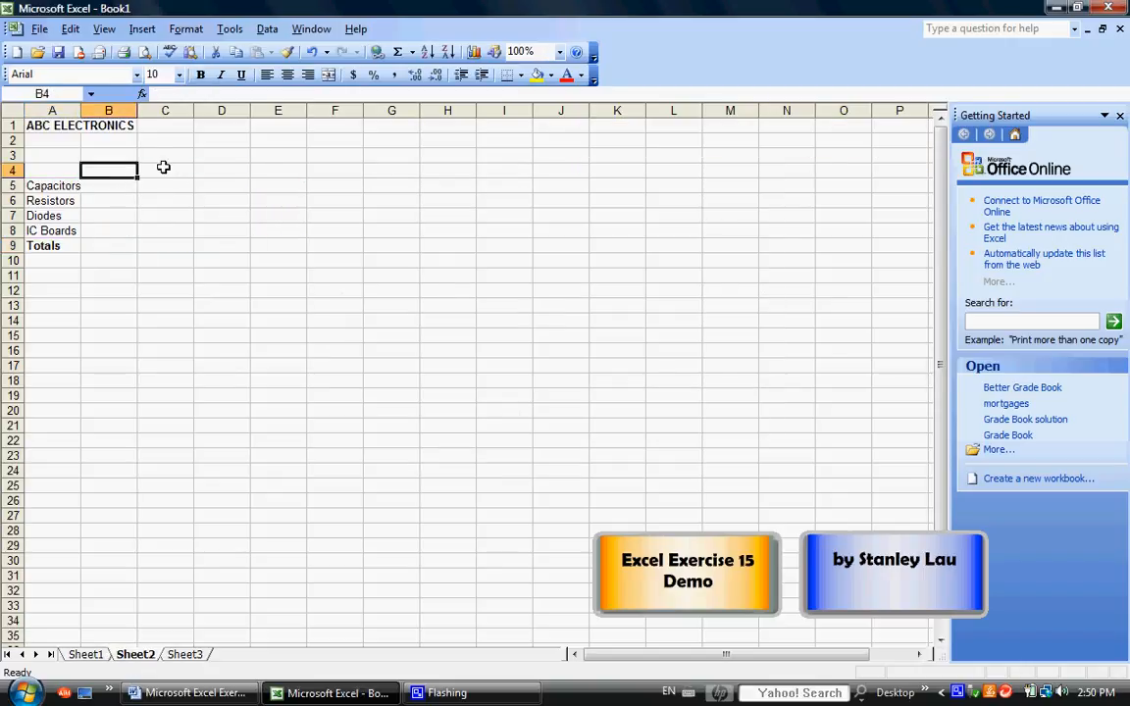
pyautogui.write('April')
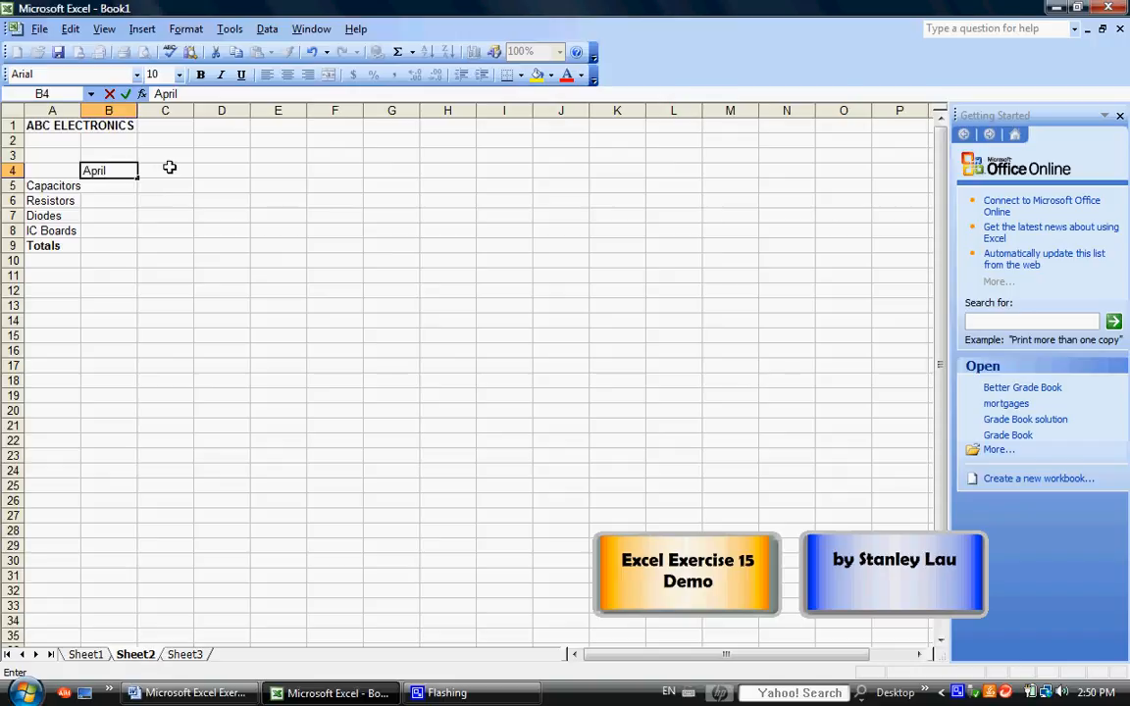
pyautogui.click(116, 187)
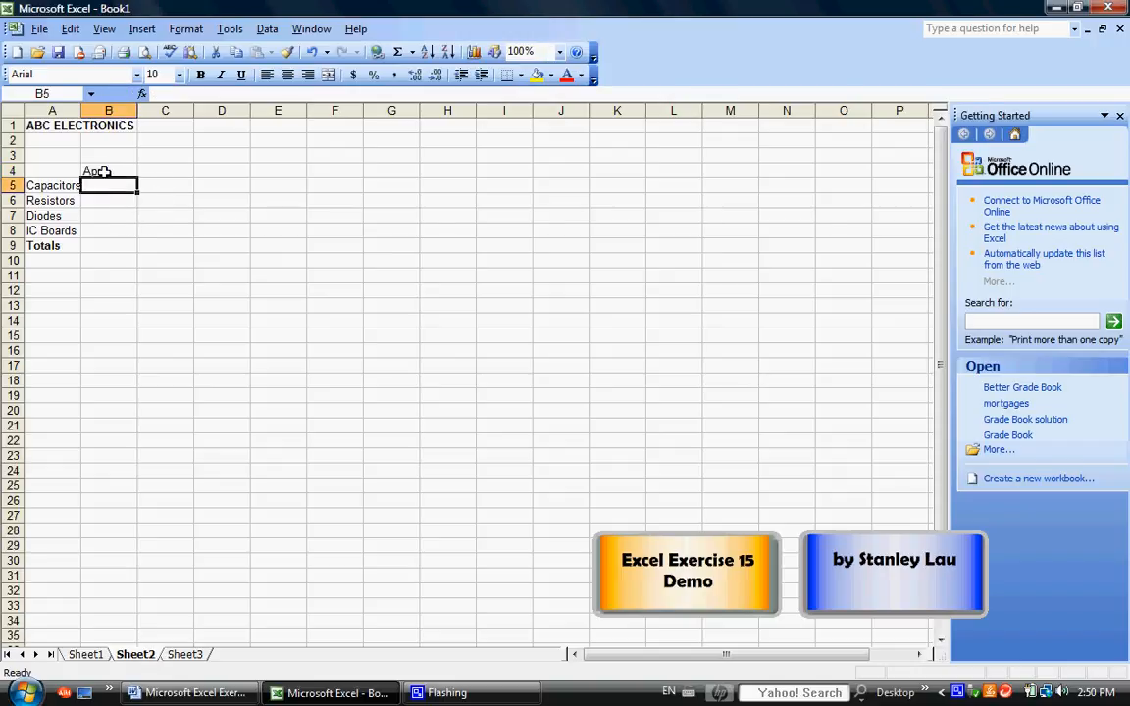
pyautogui.click(97, 169)
pyautogui.moveTo(137, 179); pyautogui.dragTo(232, 174)
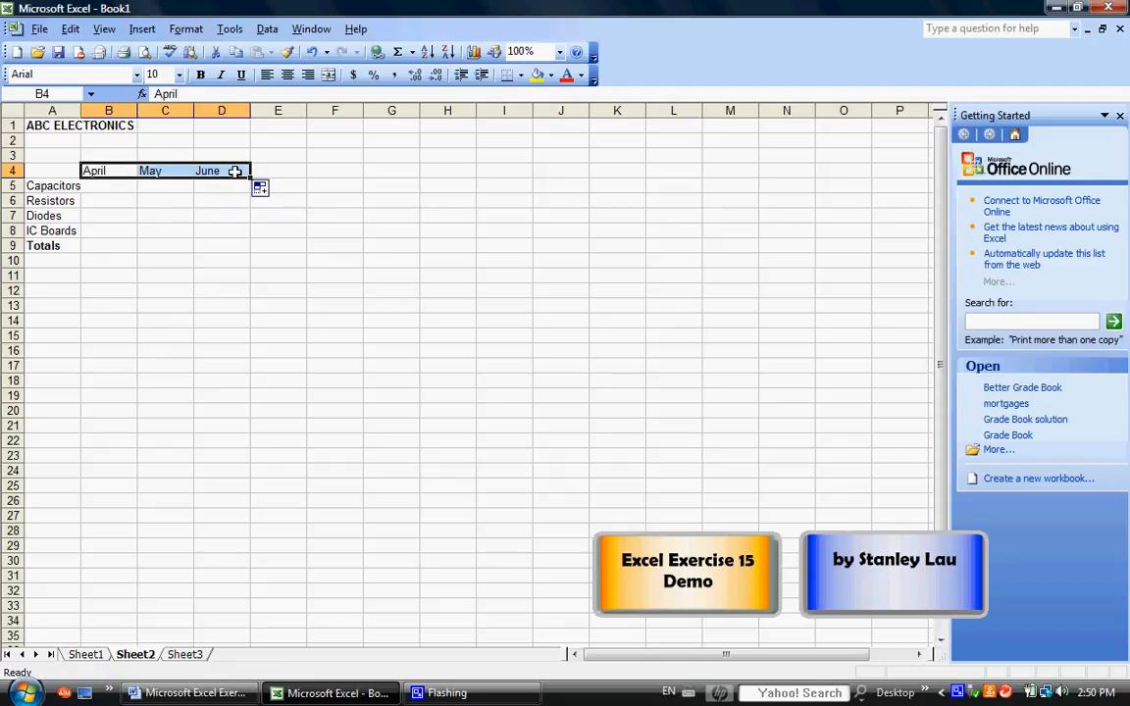
pyautogui.click(270, 172)
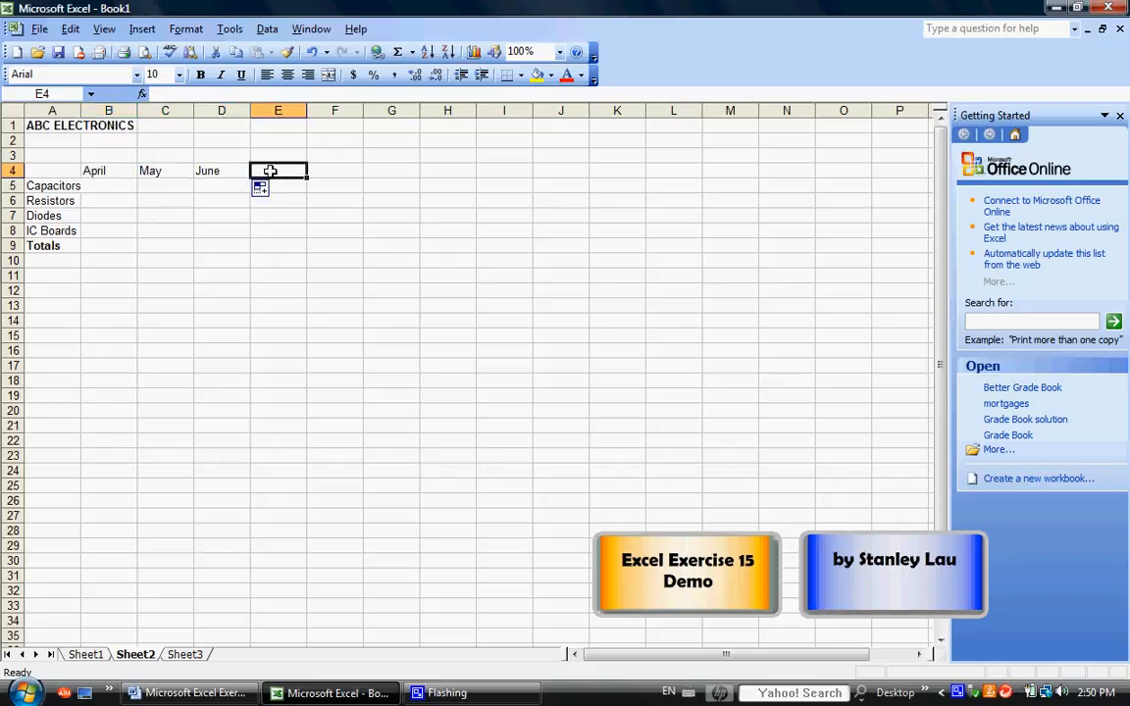
pyautogui.write('Q')
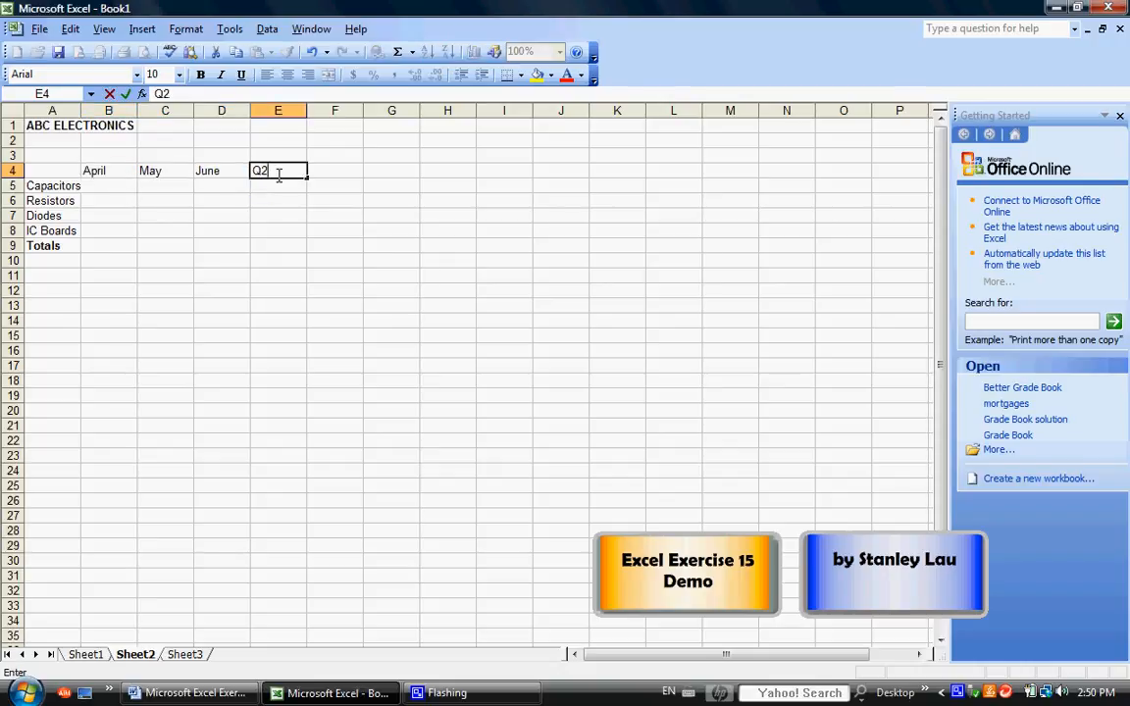
pyautogui.write('2')
# - Enter the Capacitors figures 585, 684 and 863 in B5 to D5 of Sheet2
pyautogui.click(102, 184)
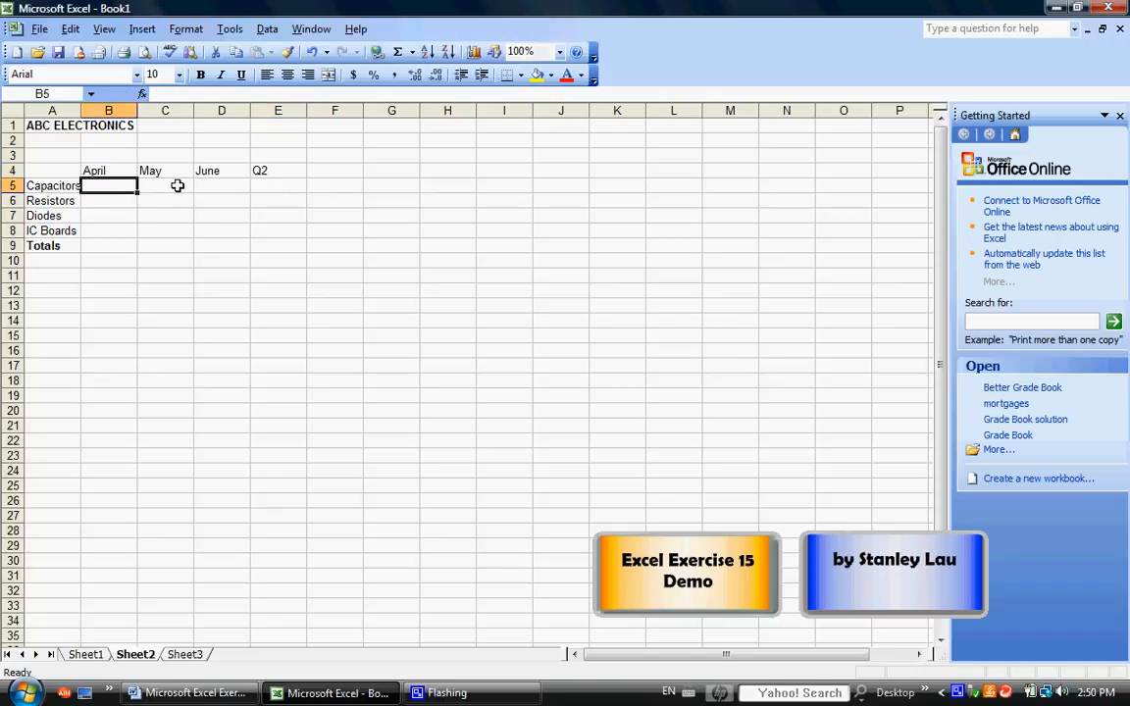
pyautogui.write('585')
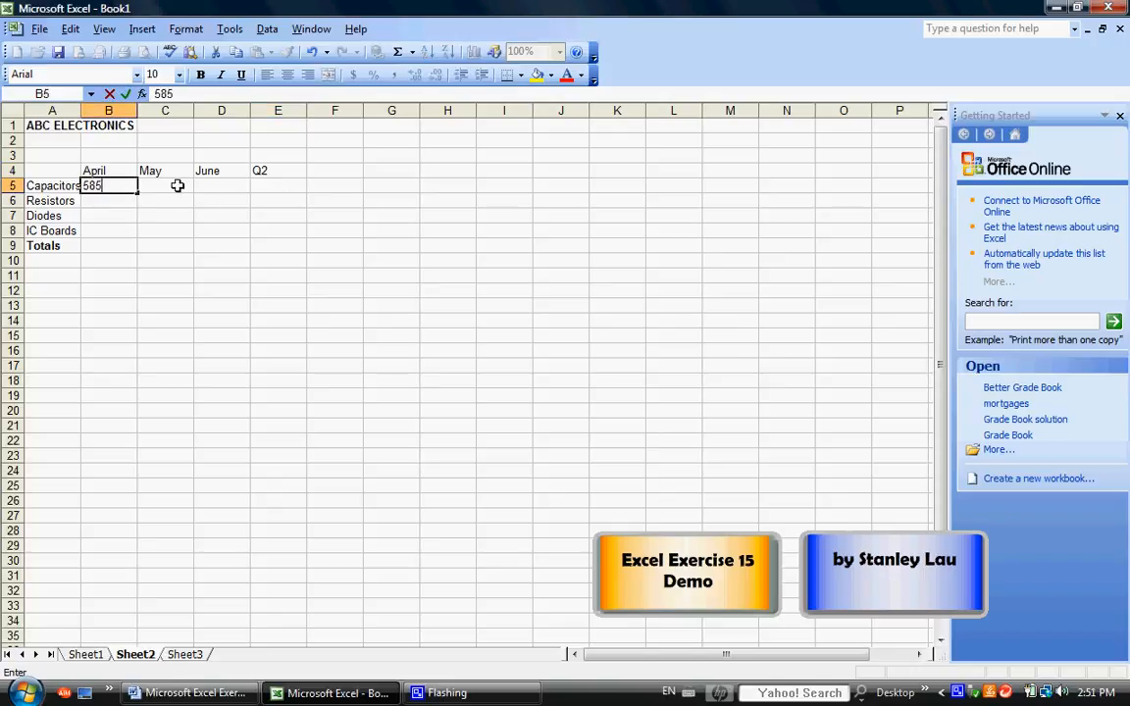
pyautogui.click(177, 185)
pyautogui.write('68')
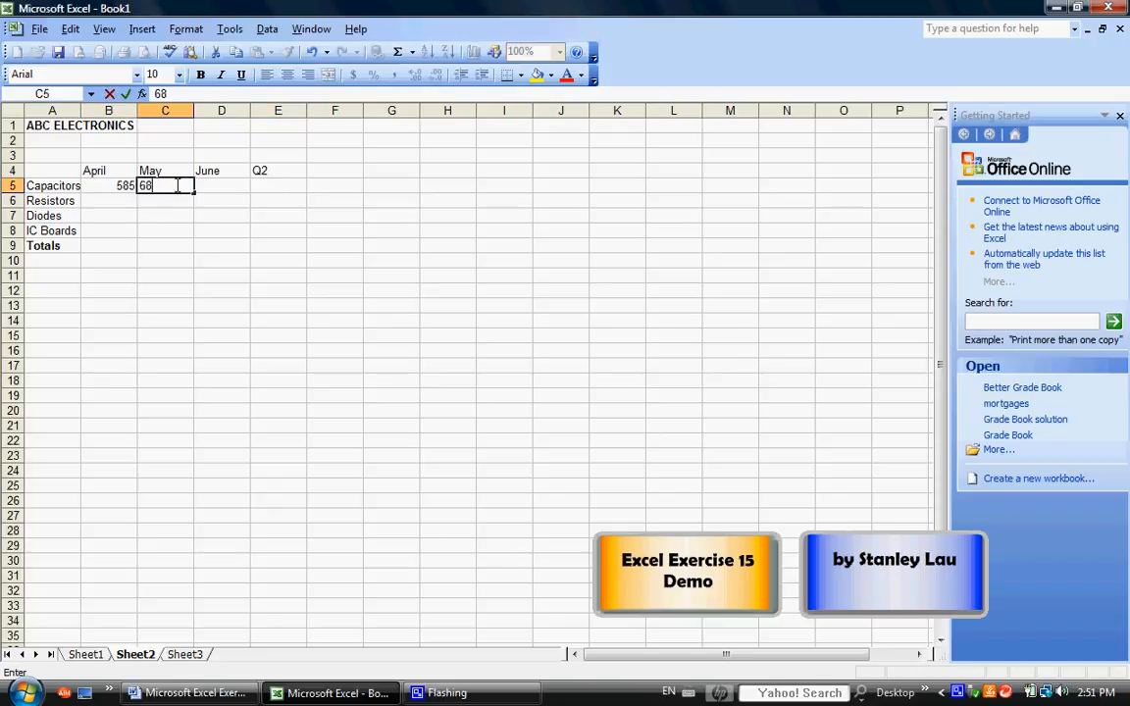
pyautogui.write('4')
pyautogui.press('Tab')
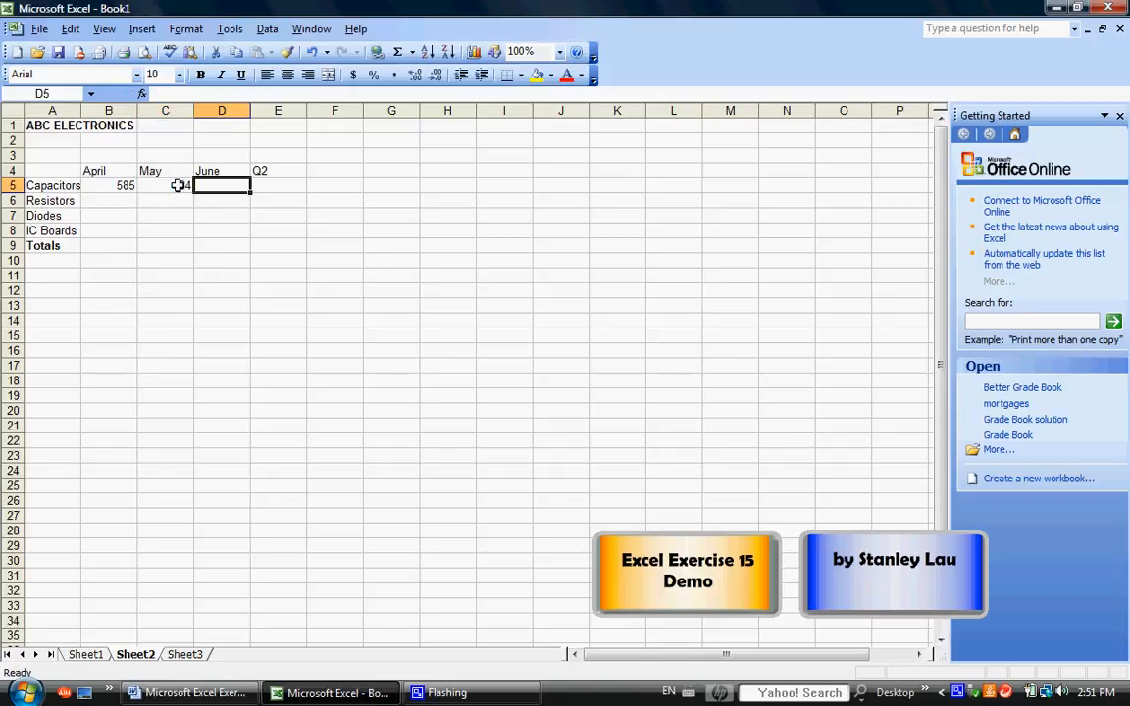
pyautogui.write('86')
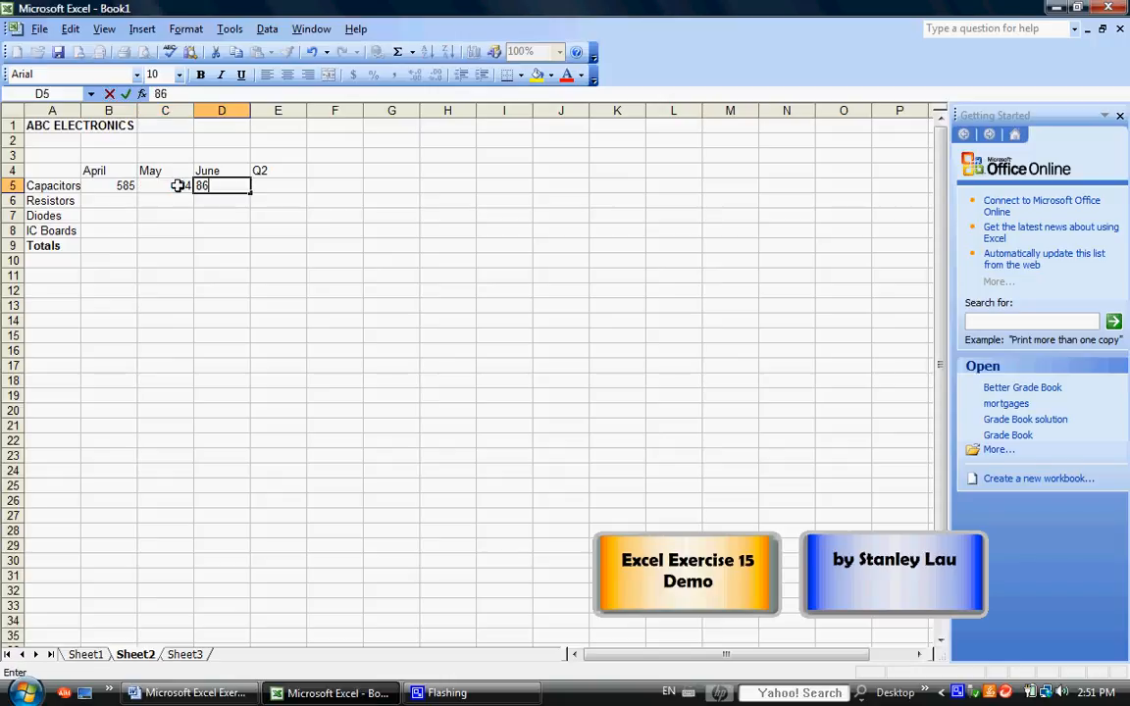
pyautogui.write('3')
pyautogui.press('Tab')
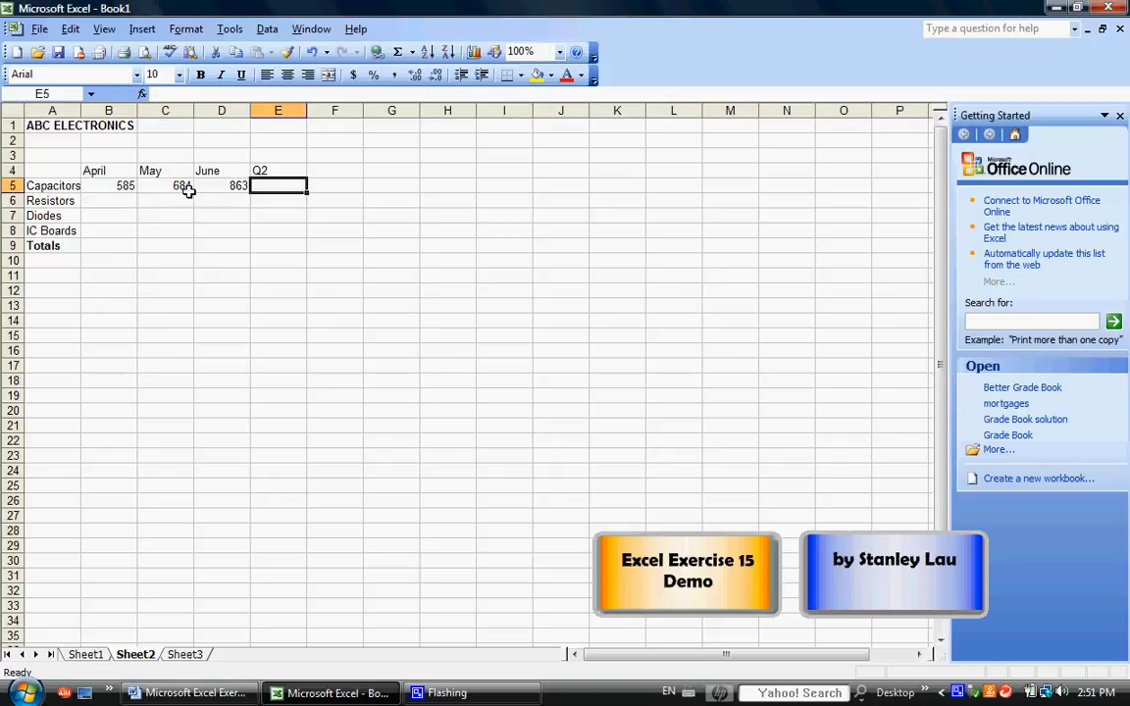
pyautogui.click(962, 693)
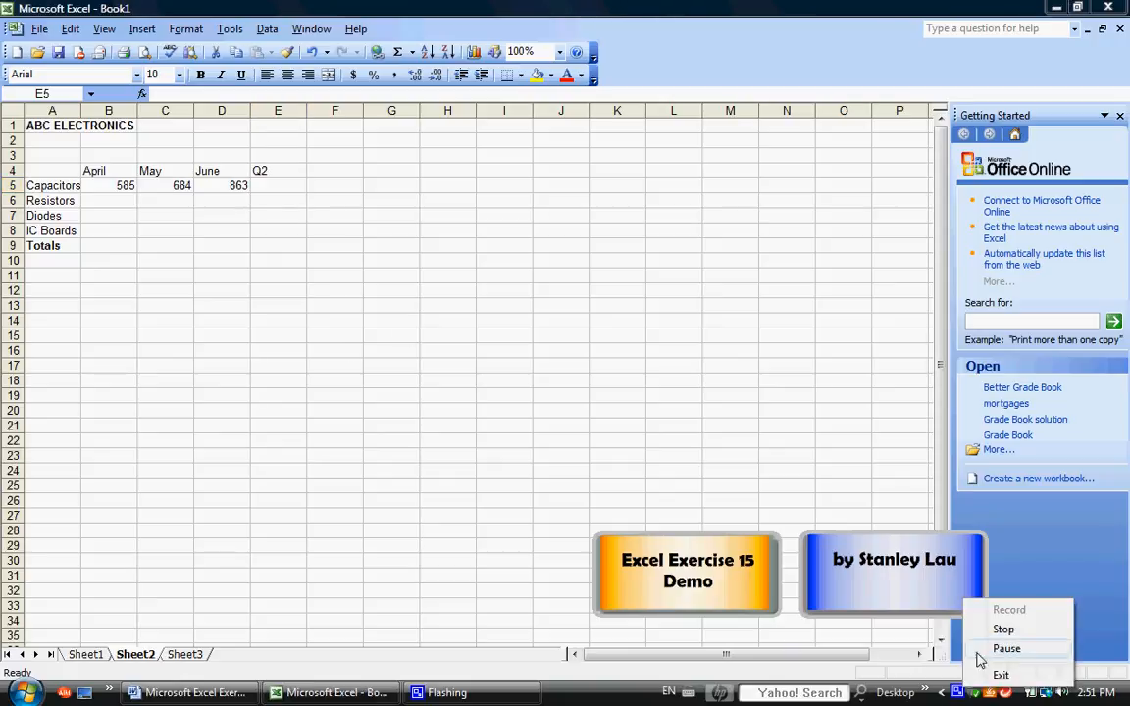
pyautogui.click(981, 649)
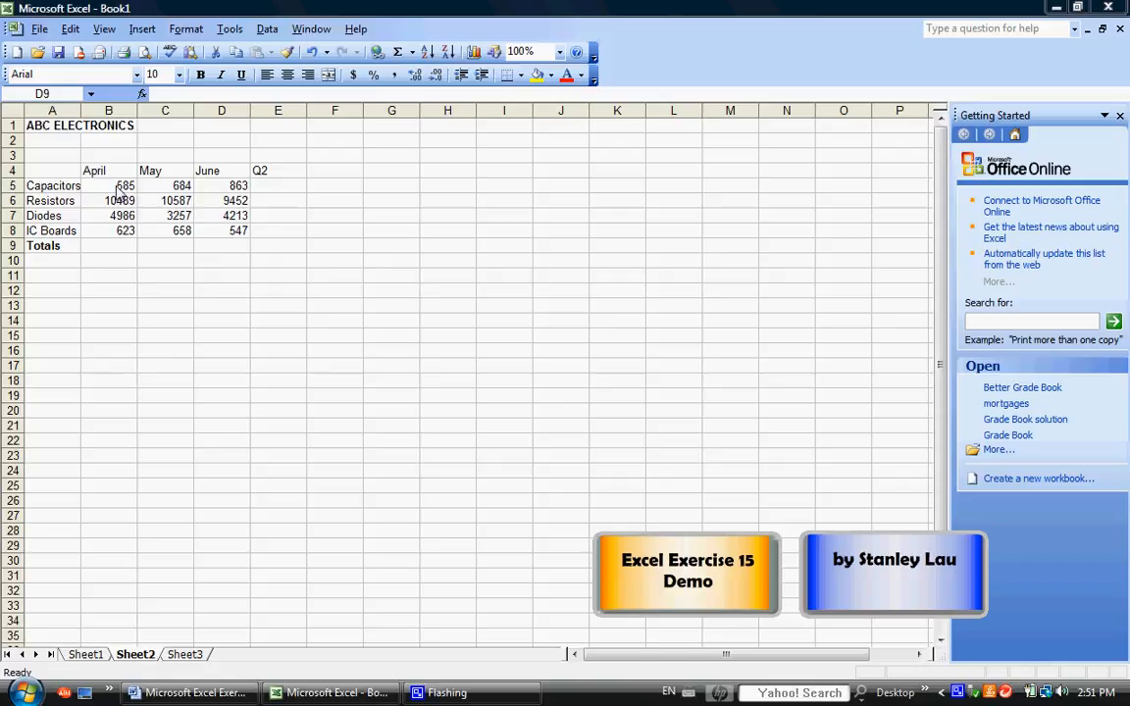
# - Sum the Capacitors figures for April to June into the Q2 cell E5 on Sheet2 with AutoSum
pyautogui.moveTo(116, 186); pyautogui.dragTo(240, 185)
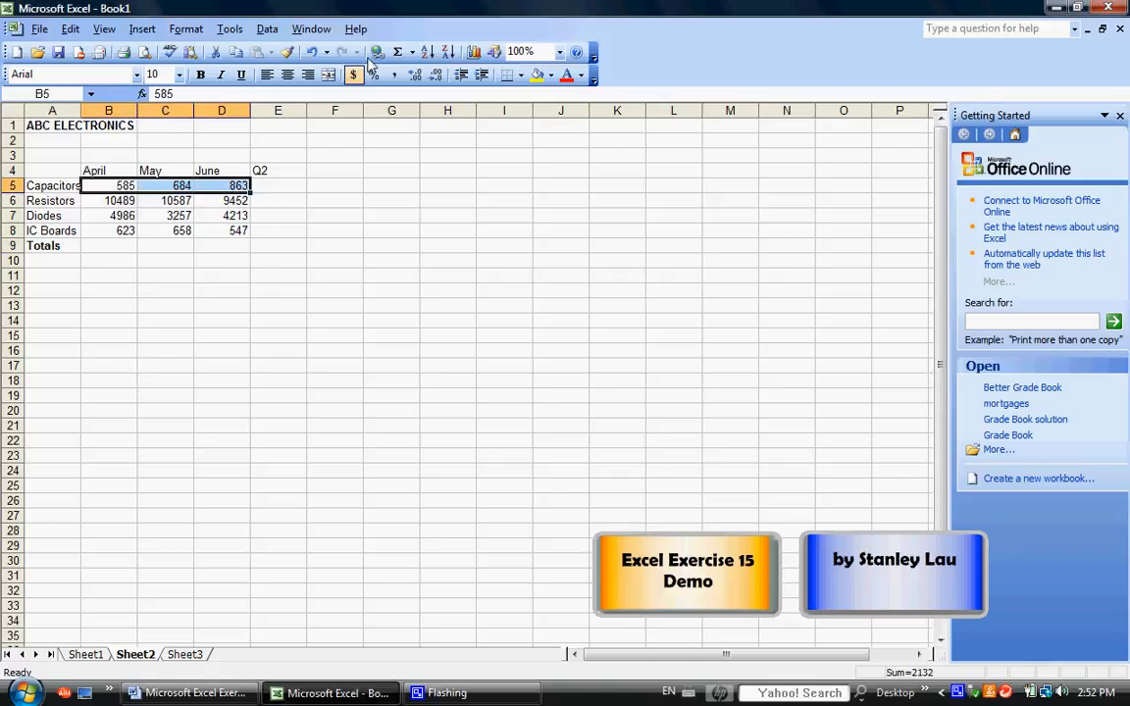
pyautogui.click(398, 52)
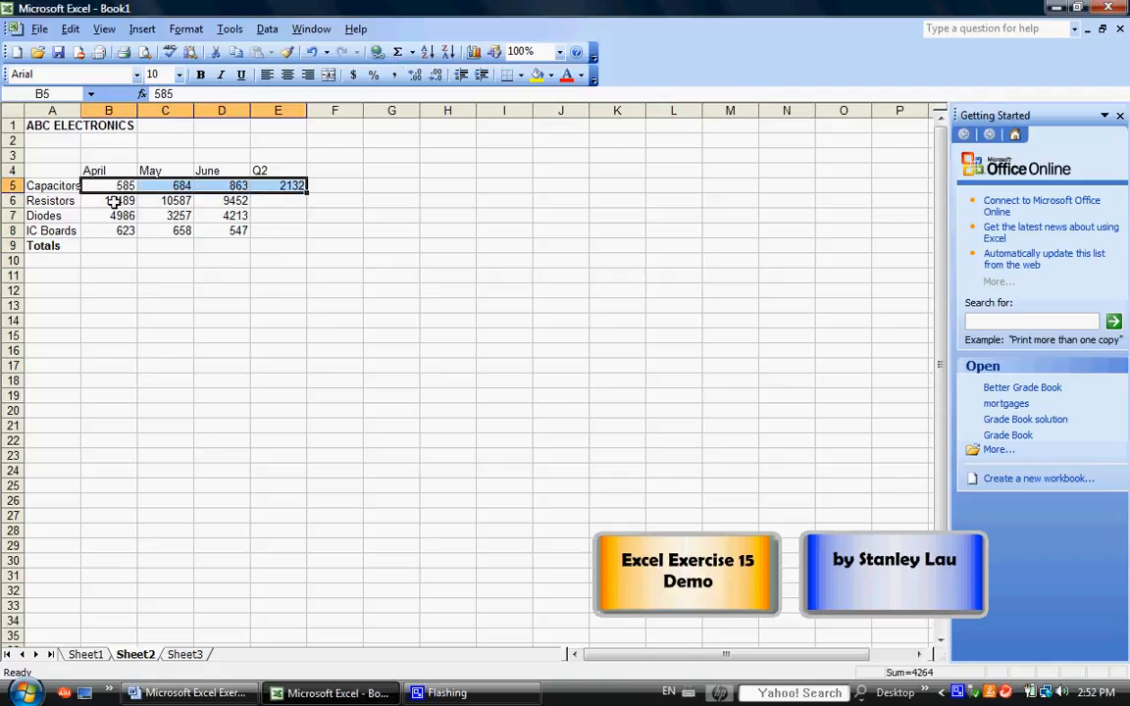
# - On Sheet2, sum the April to June figures for Resistors, Diodes and IC Boards into the Q2 cells E6 to E8 with AutoSum
pyautogui.moveTo(113, 201); pyautogui.dragTo(224, 200)
pyautogui.click(397, 52)
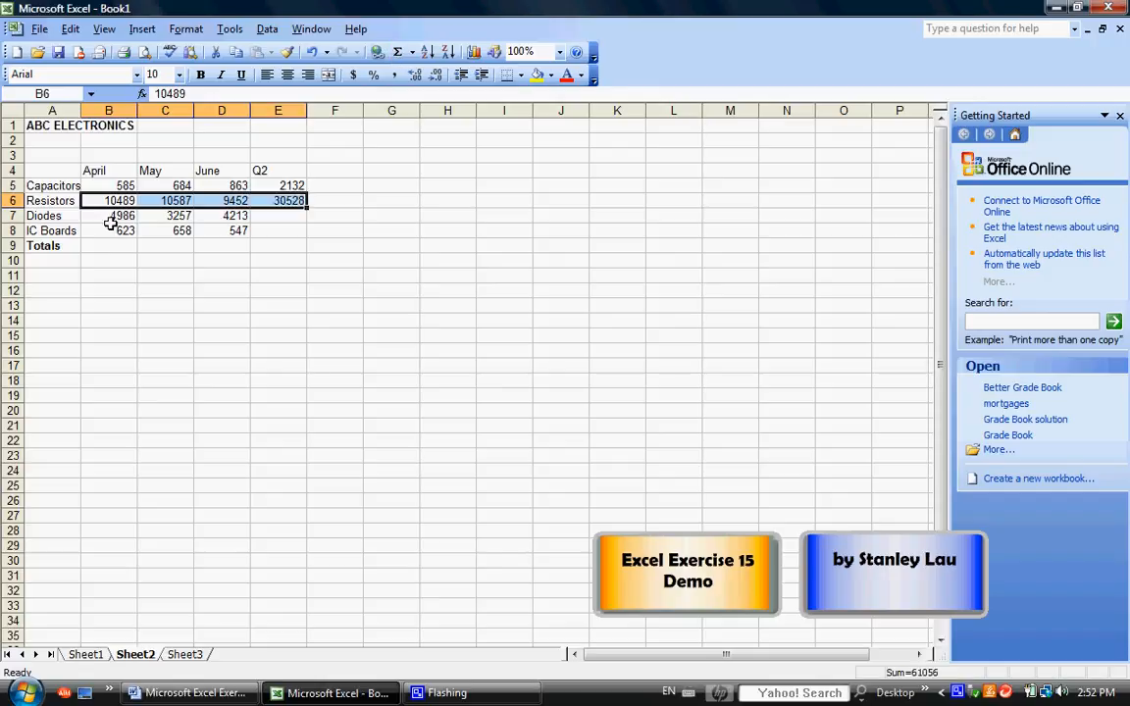
pyautogui.moveTo(110, 218); pyautogui.dragTo(233, 215)
pyautogui.click(398, 52)
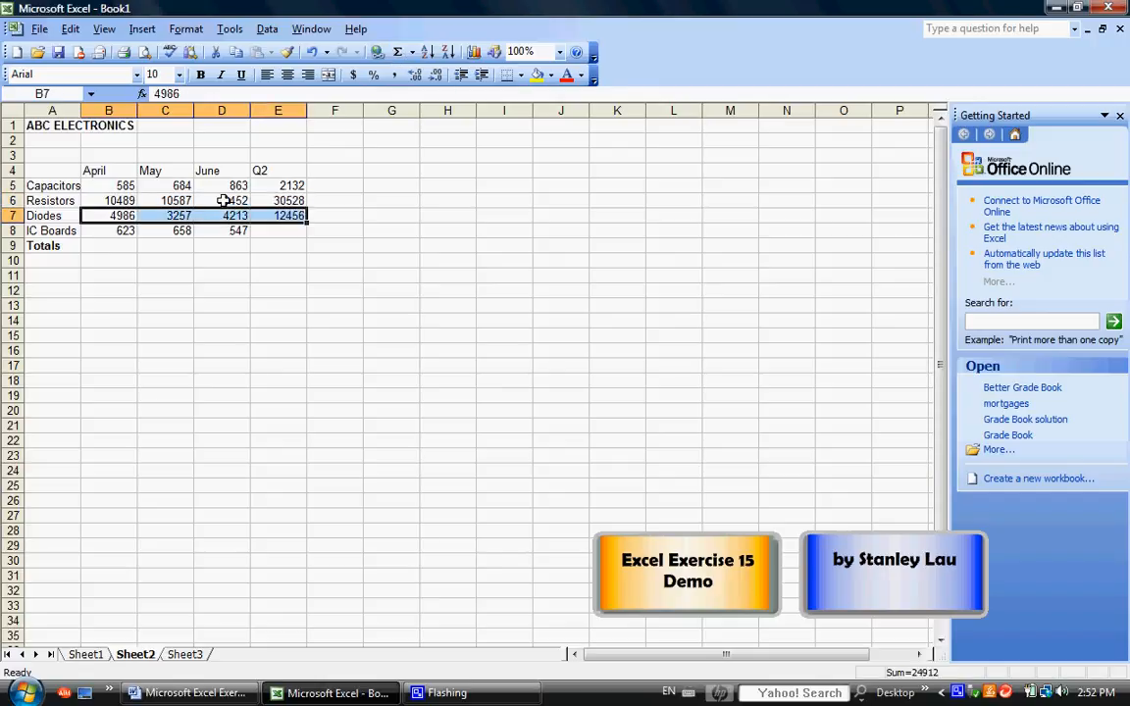
pyautogui.moveTo(120, 231); pyautogui.dragTo(222, 231)
pyautogui.click(398, 52)
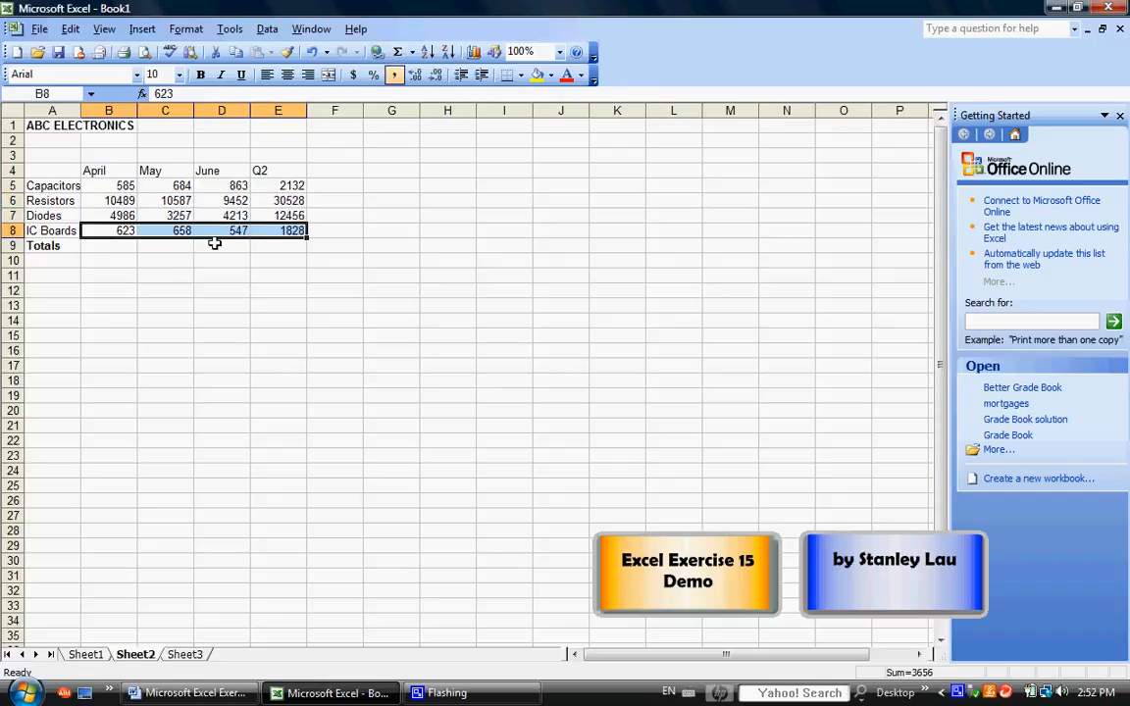
pyautogui.click(155, 266)
# - Total the April, May and June columns into the Totals row cells B9 to D9 on Sheet2 with AutoSum
pyautogui.moveTo(111, 186); pyautogui.dragTo(107, 229)
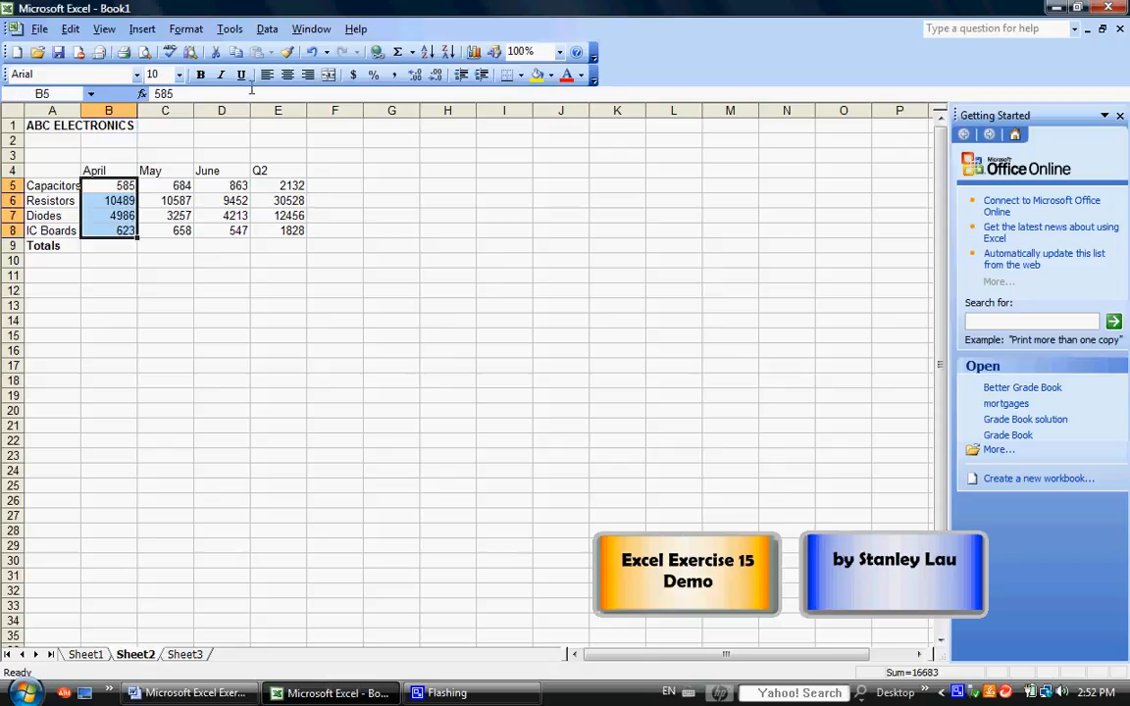
pyautogui.click(400, 54)
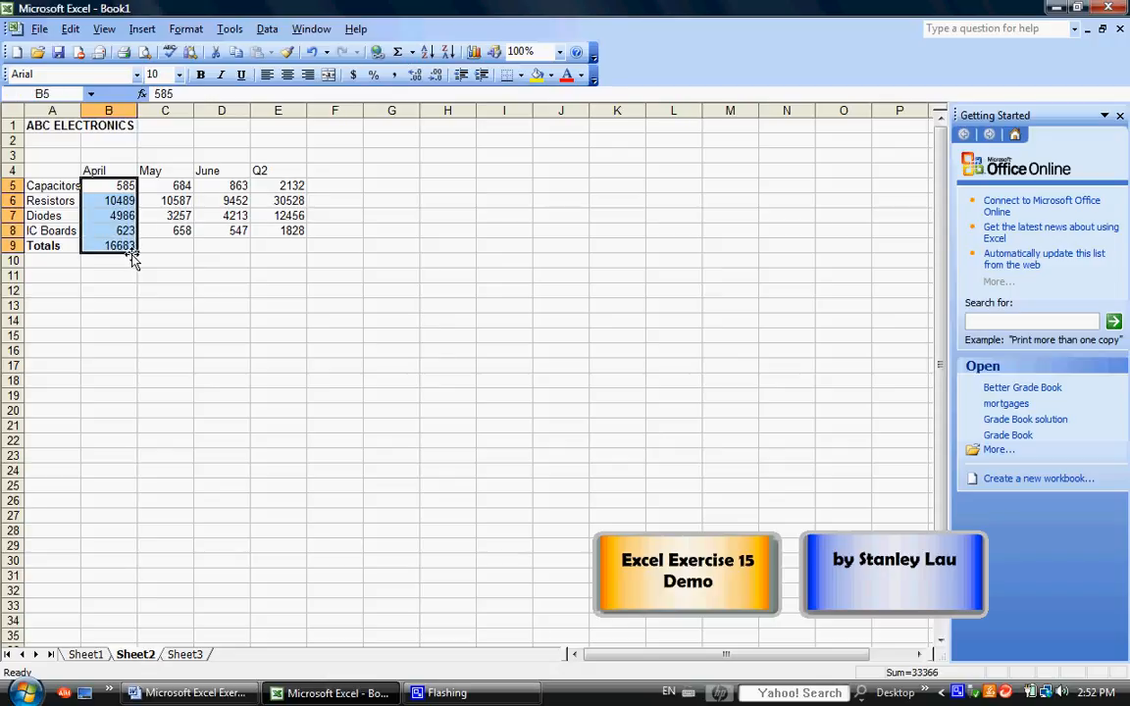
pyautogui.moveTo(160, 188); pyautogui.dragTo(162, 230)
pyautogui.click(400, 53)
pyautogui.moveTo(225, 186); pyautogui.dragTo(223, 229)
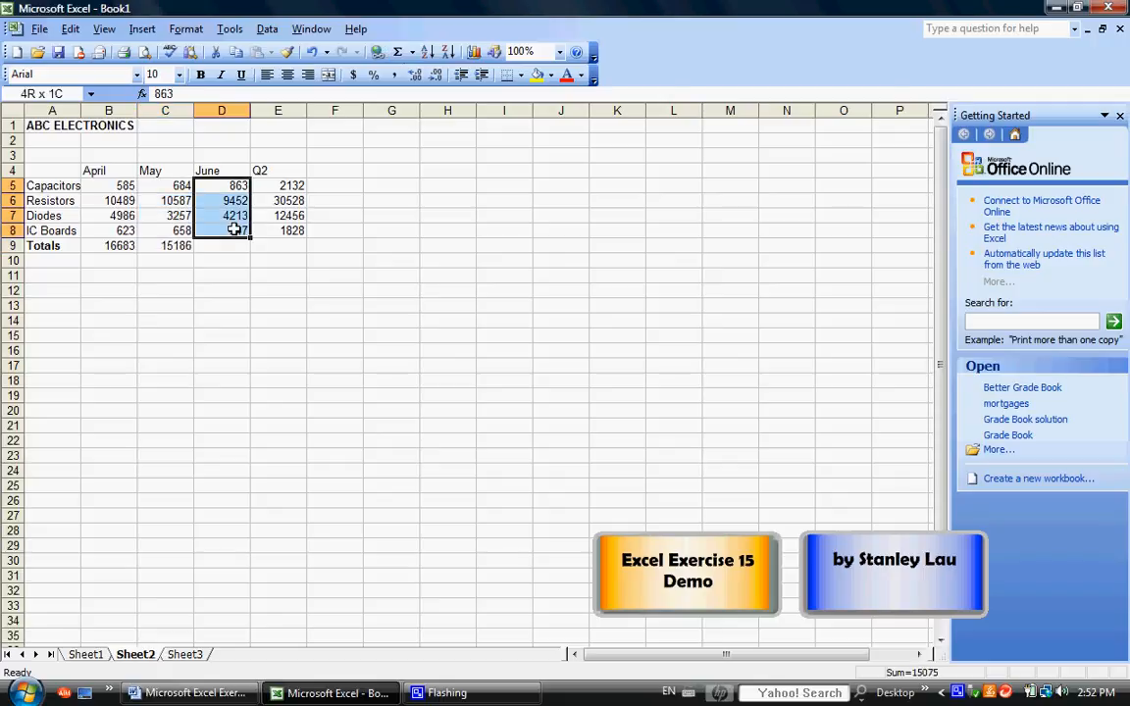
pyautogui.click(401, 54)
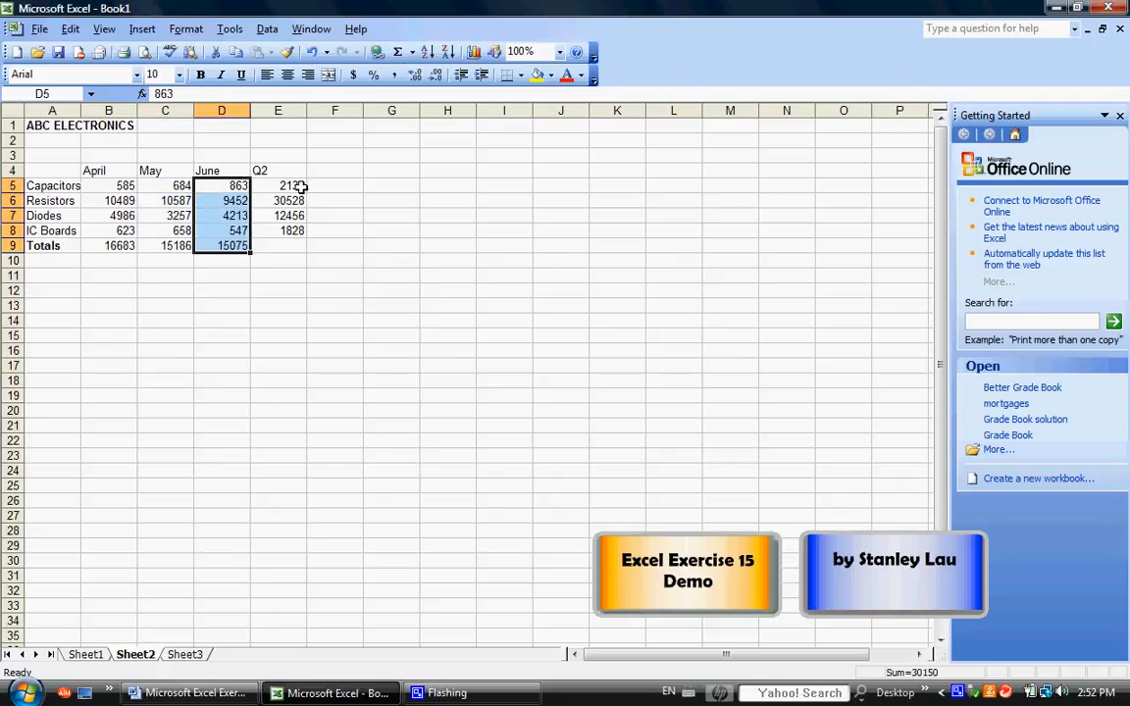
pyautogui.click(186, 290)
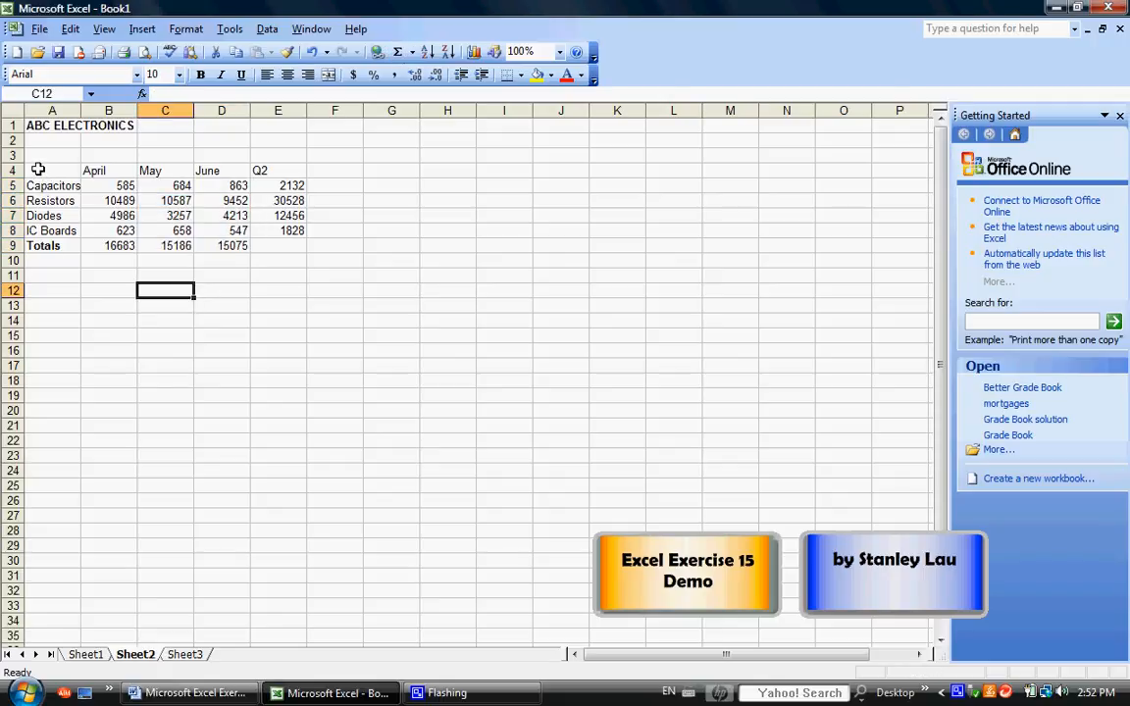
# - Create a clustered column chart of A4:D8 embedded in Sheet2 and move it beside the table
pyautogui.moveTo(37, 169); pyautogui.dragTo(213, 232)
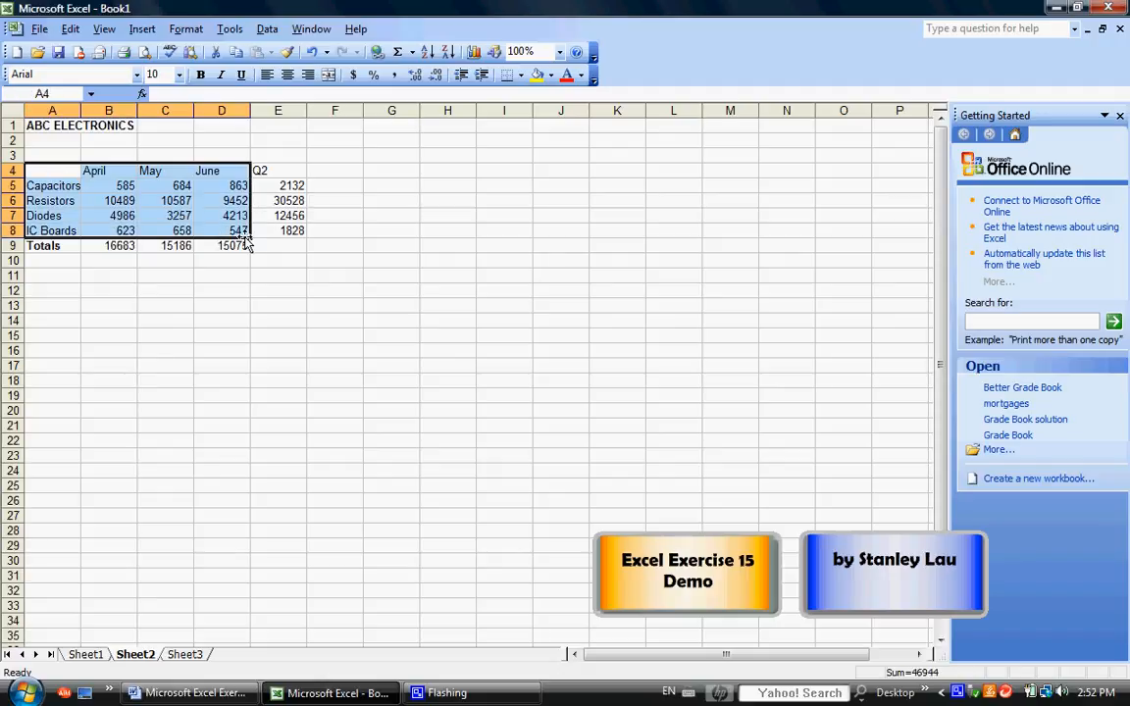
pyautogui.click(143, 28)
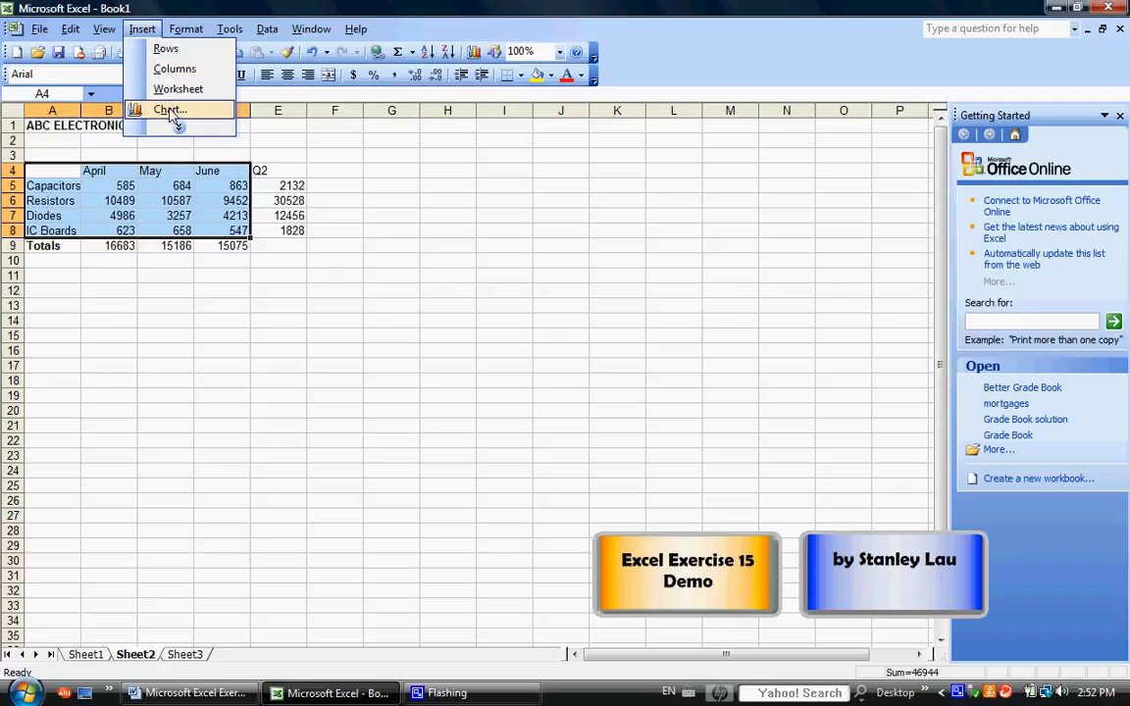
pyautogui.click(167, 109)
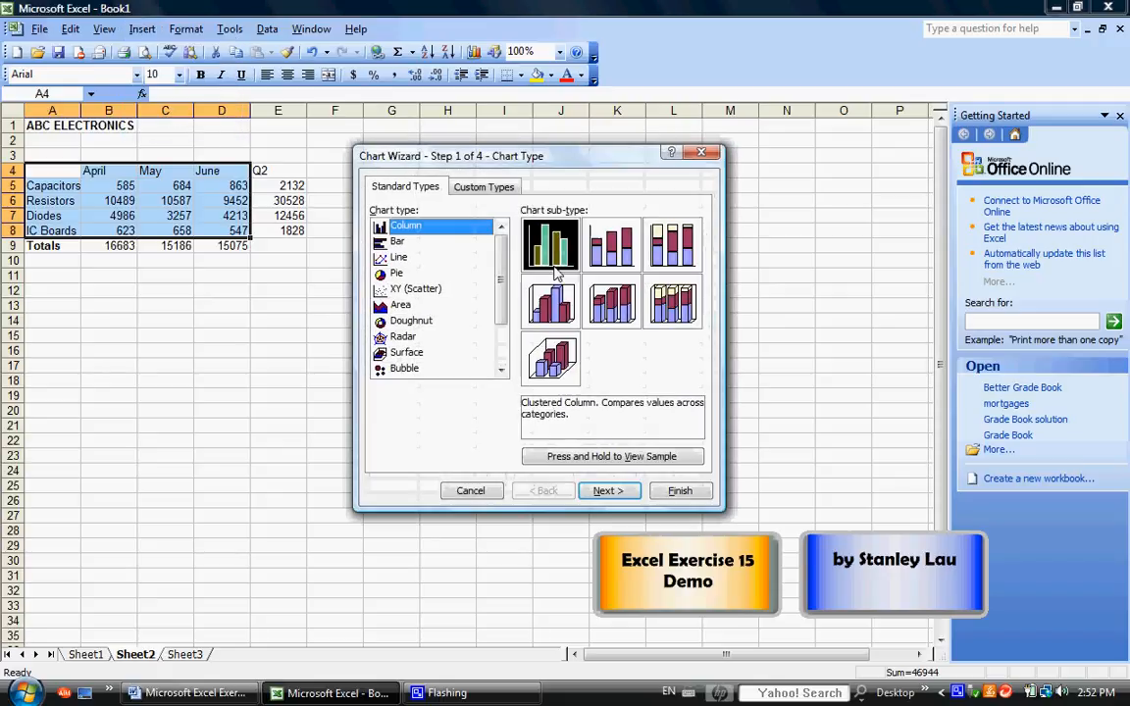
pyautogui.click(608, 492)
pyautogui.click(607, 493)
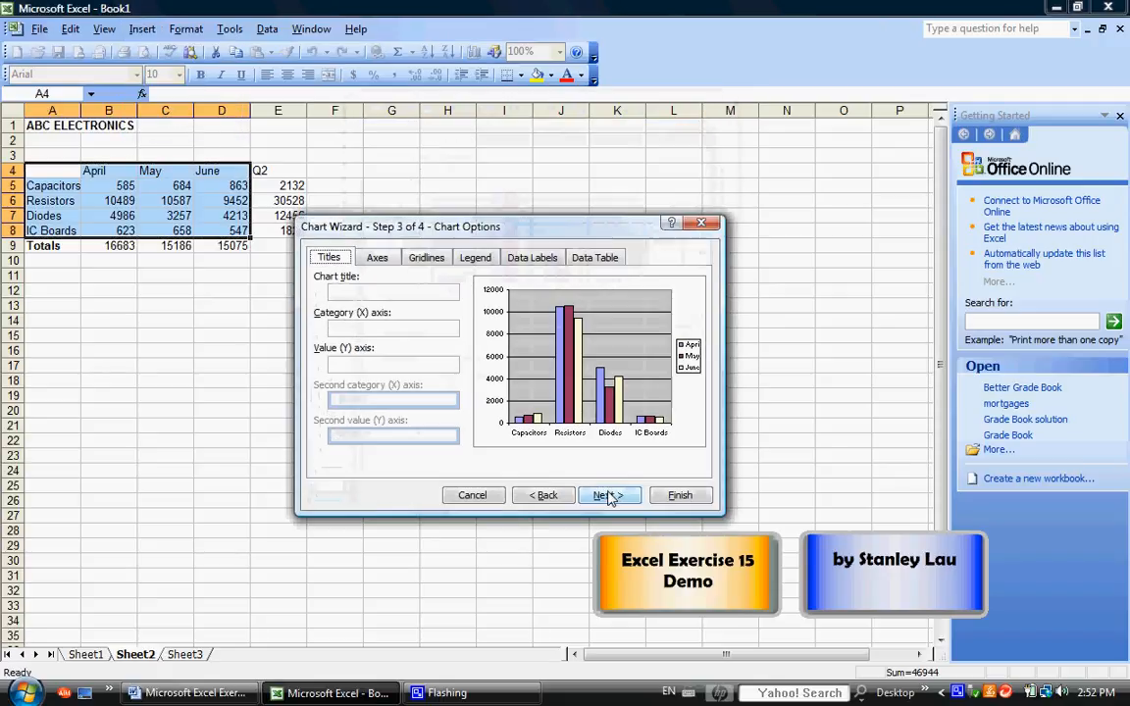
pyautogui.click(607, 496)
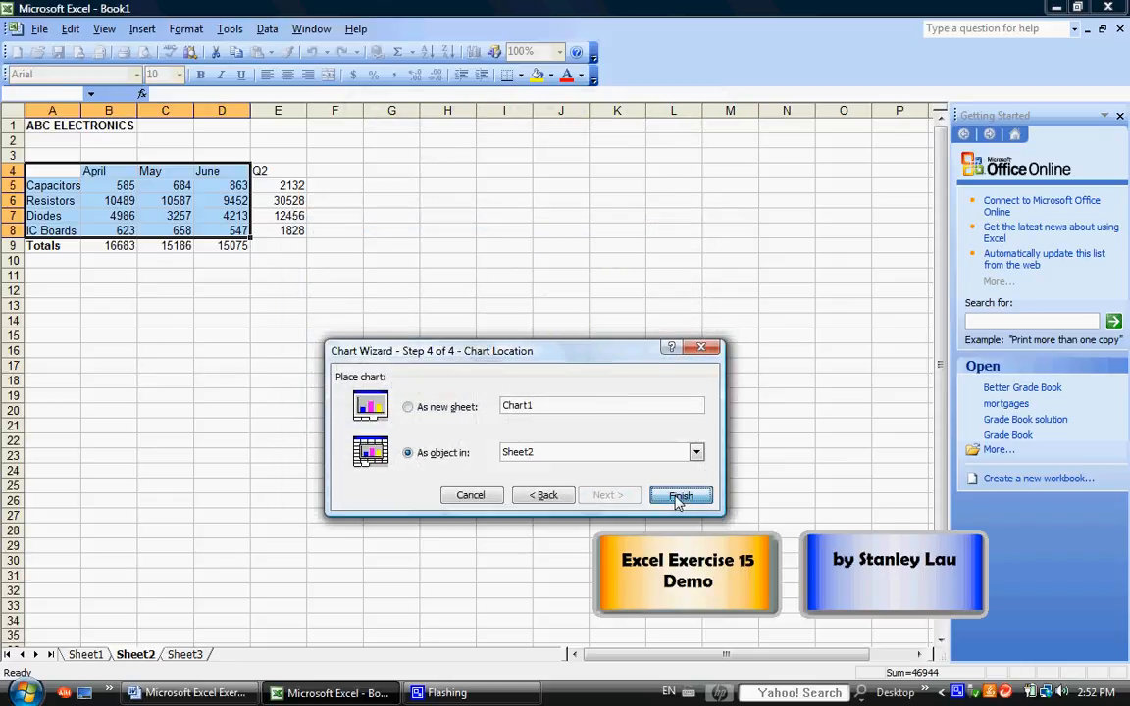
pyautogui.click(679, 497)
pyautogui.moveTo(656, 341); pyautogui.dragTo(724, 226)
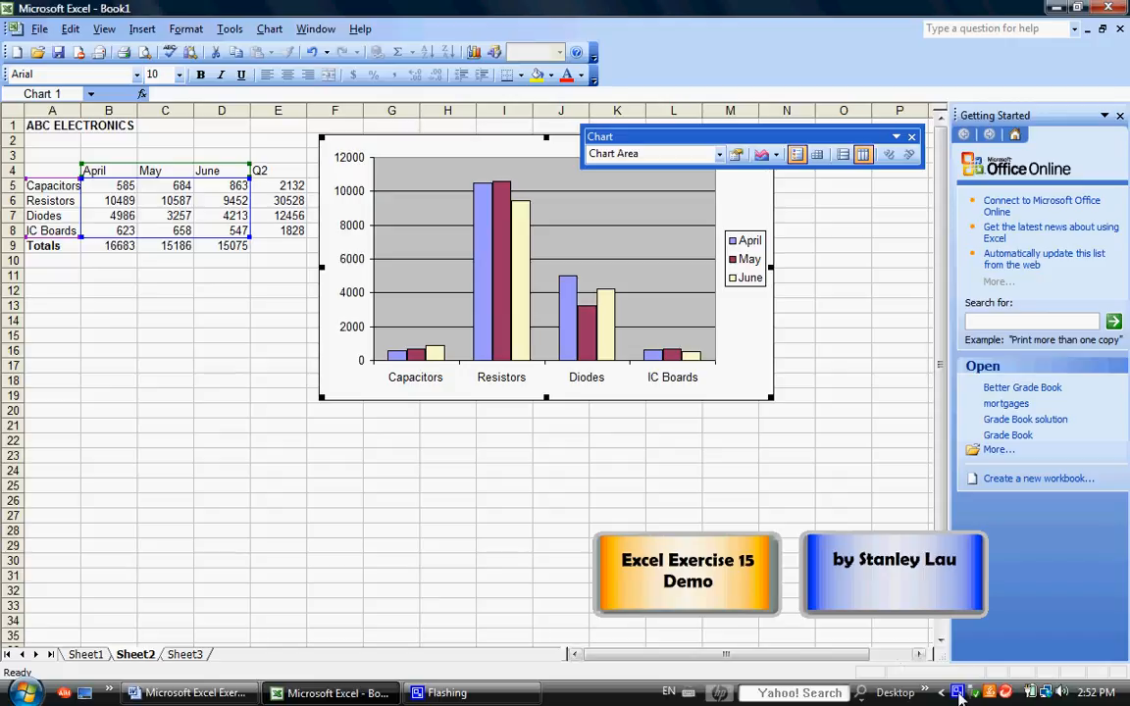
# - Switch to Sheet3
pyautogui.click(186, 654)
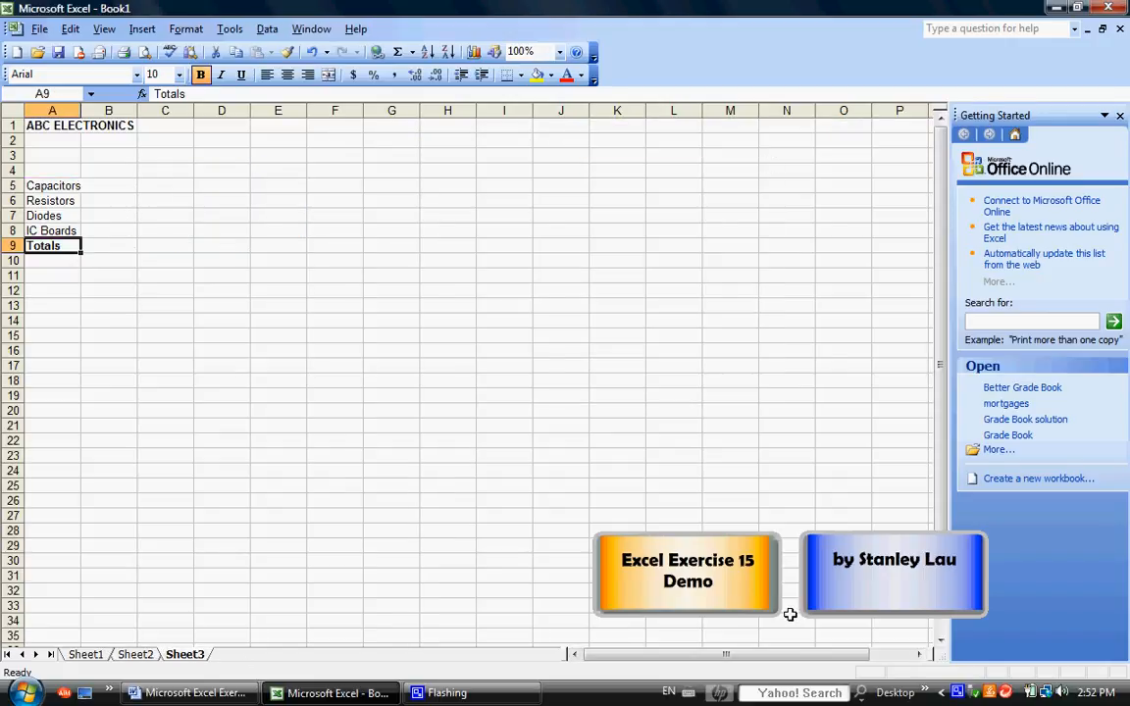
pyautogui.rightClick(953, 691)
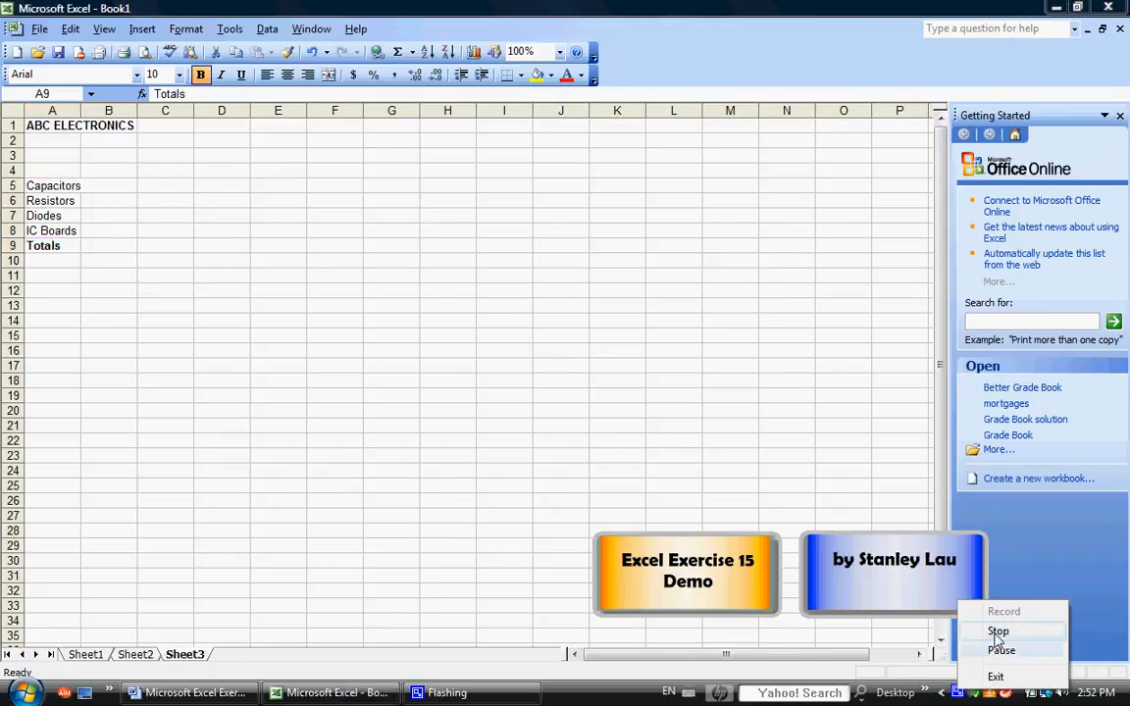
pyautogui.click(998, 645)
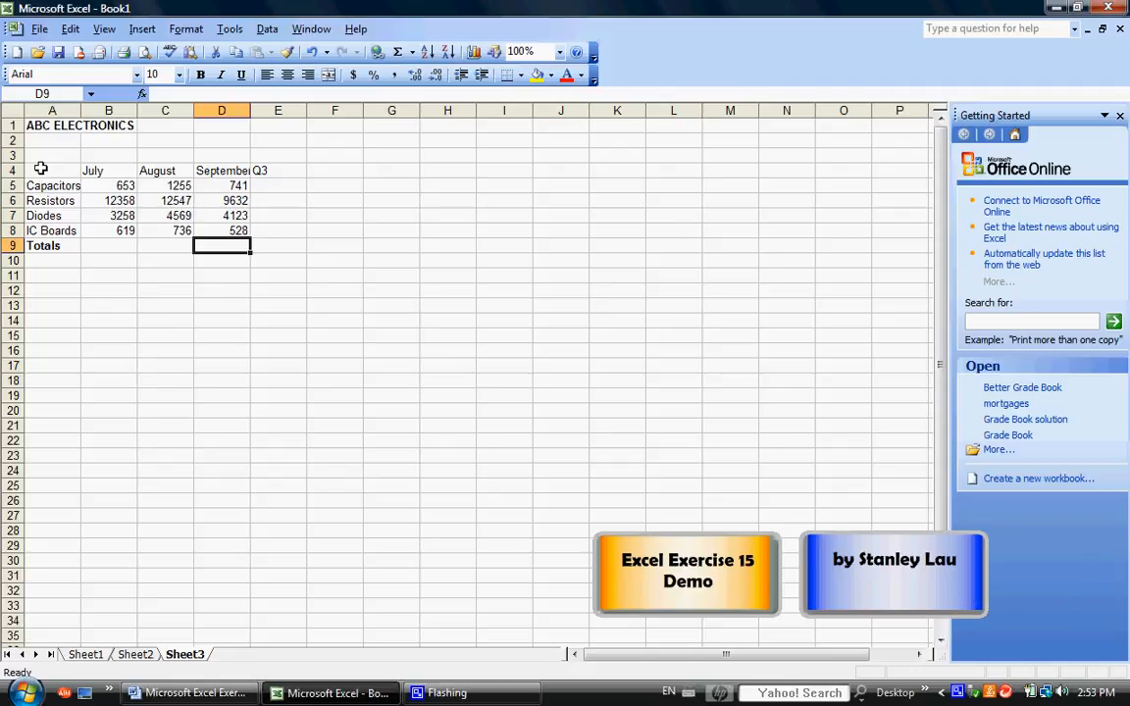
# - On Sheet3, sum the July to September figures of all four products into the Q3 cells E5 to E8 with AutoSum
pyautogui.moveTo(40, 168); pyautogui.dragTo(212, 226)
pyautogui.moveTo(108, 185); pyautogui.dragTo(222, 185)
pyautogui.click(398, 51)
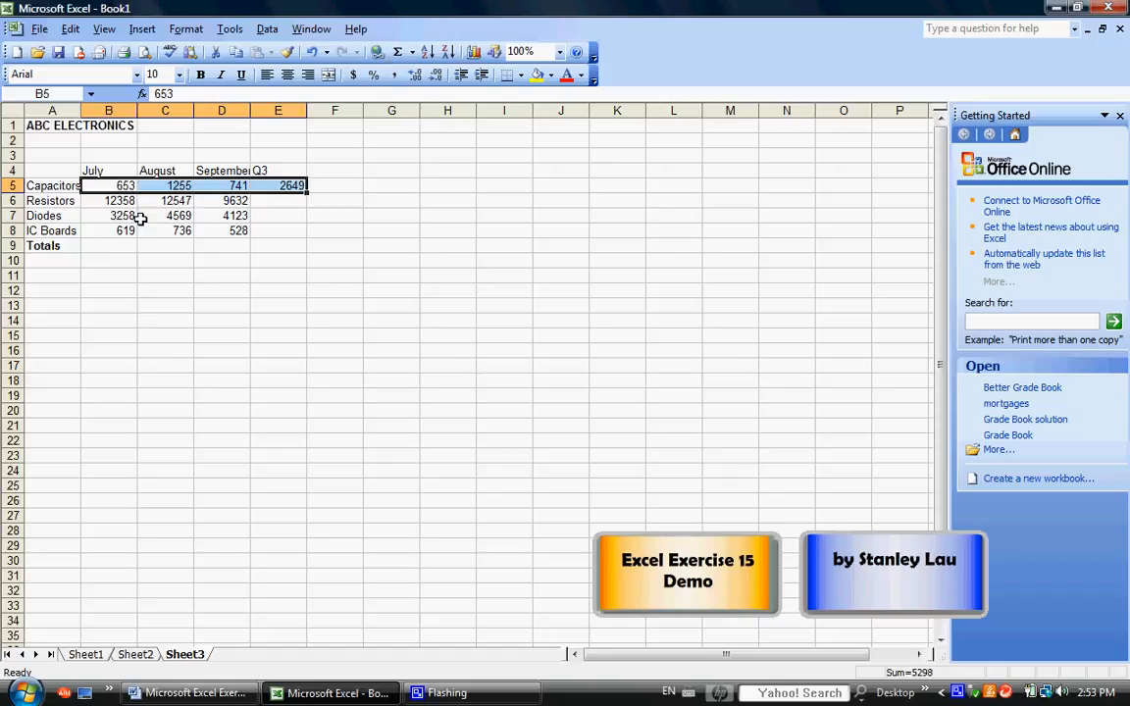
pyautogui.moveTo(106, 200); pyautogui.dragTo(223, 200)
pyautogui.click(397, 51)
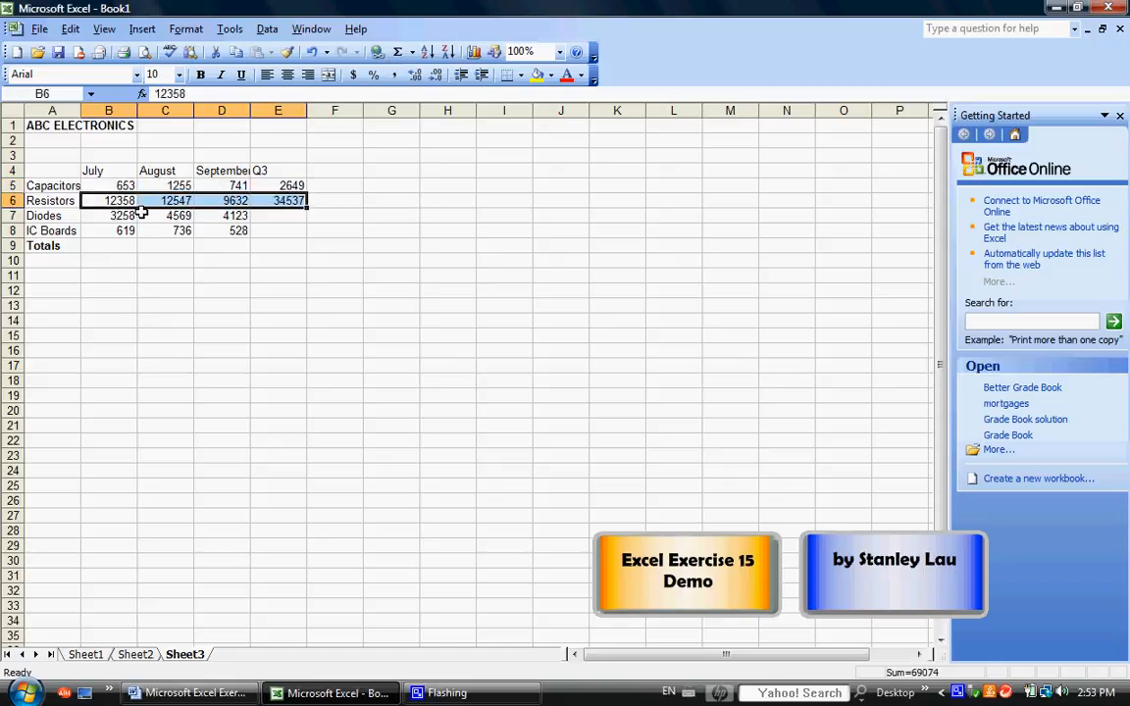
pyautogui.moveTo(106, 214); pyautogui.dragTo(226, 216)
pyautogui.click(398, 51)
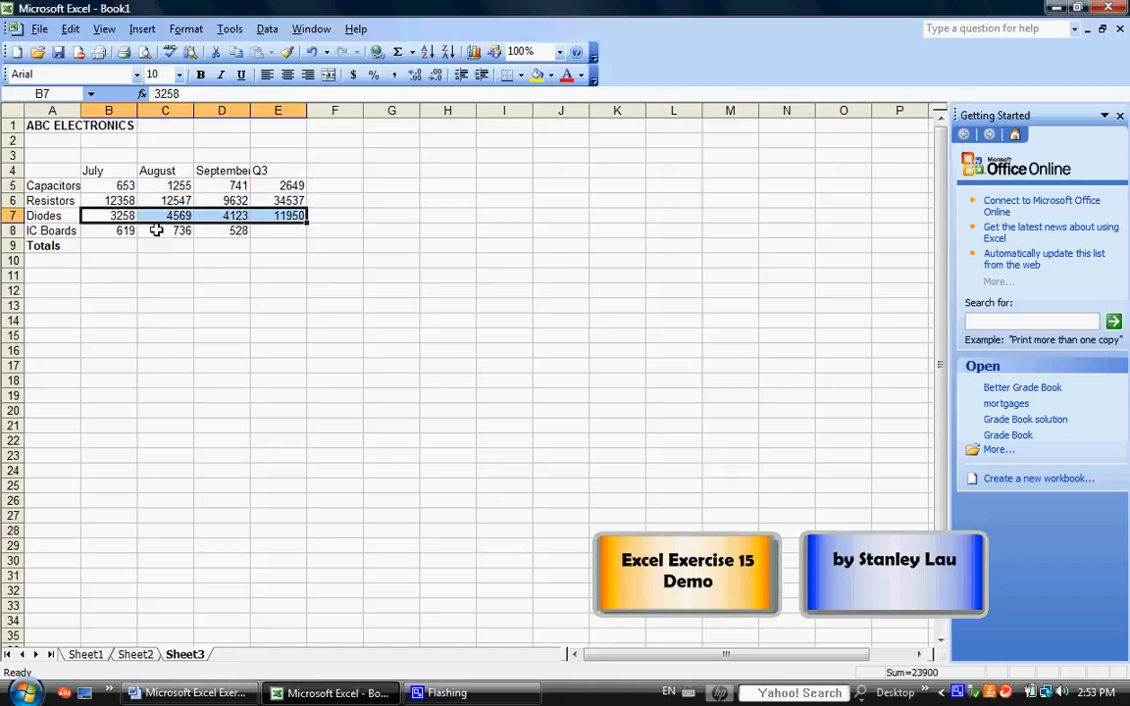
pyautogui.moveTo(108, 230); pyautogui.dragTo(226, 231)
pyautogui.click(397, 51)
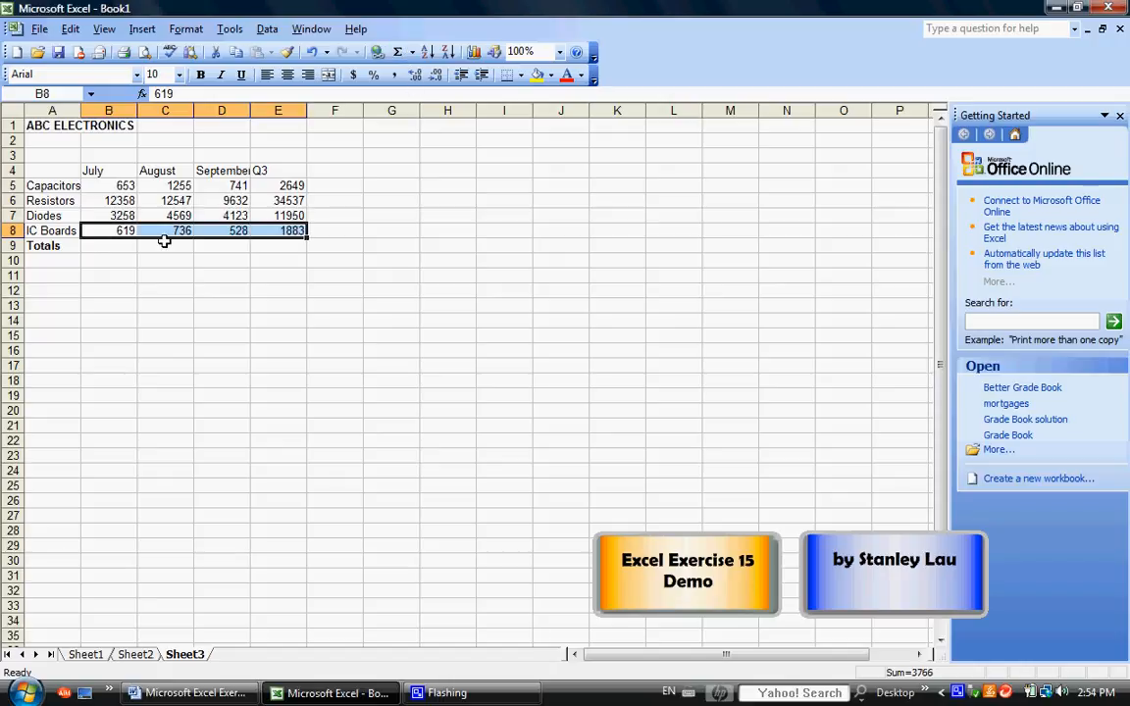
# - Total the July, August and September columns into the Totals row cells B9 to D9 on Sheet3 with AutoSum
pyautogui.moveTo(104, 187); pyautogui.dragTo(113, 230)
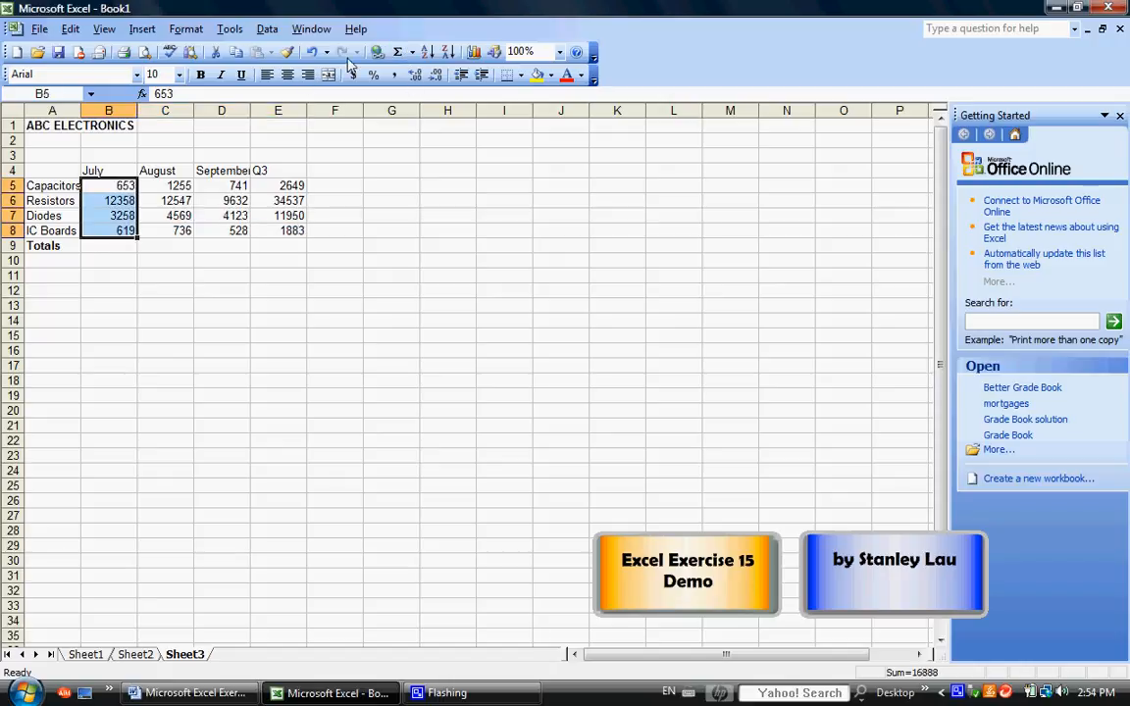
pyautogui.click(397, 51)
pyautogui.moveTo(154, 184); pyautogui.dragTo(172, 229)
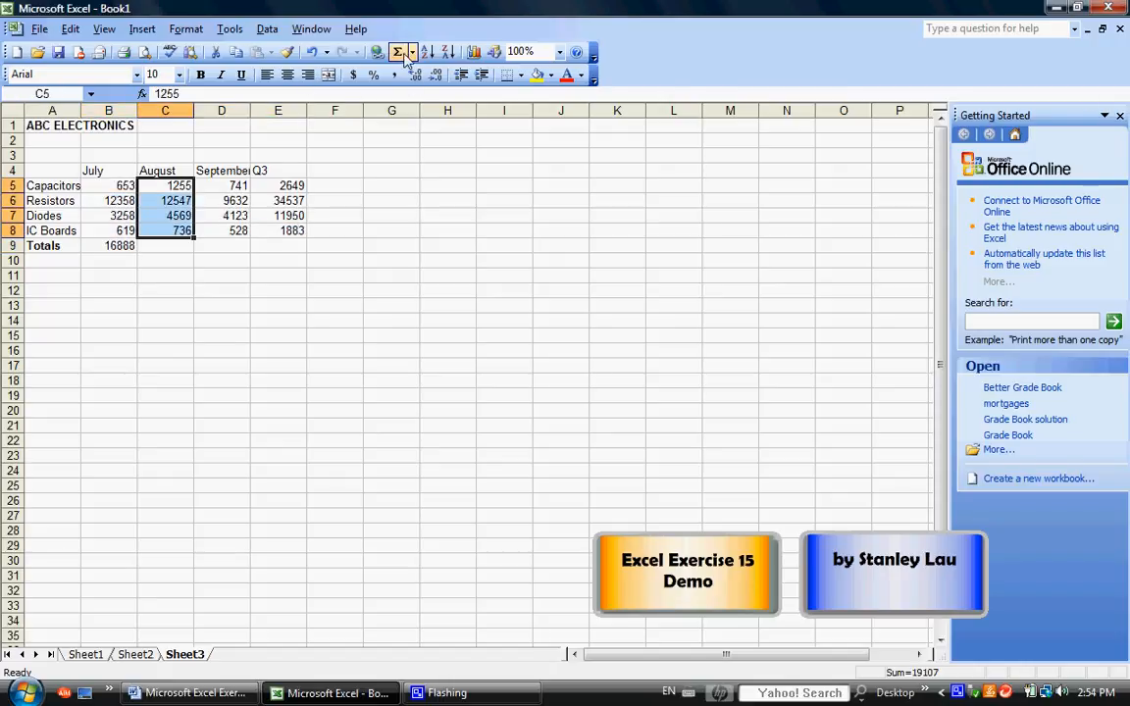
pyautogui.click(397, 51)
pyautogui.moveTo(212, 186); pyautogui.dragTo(219, 228)
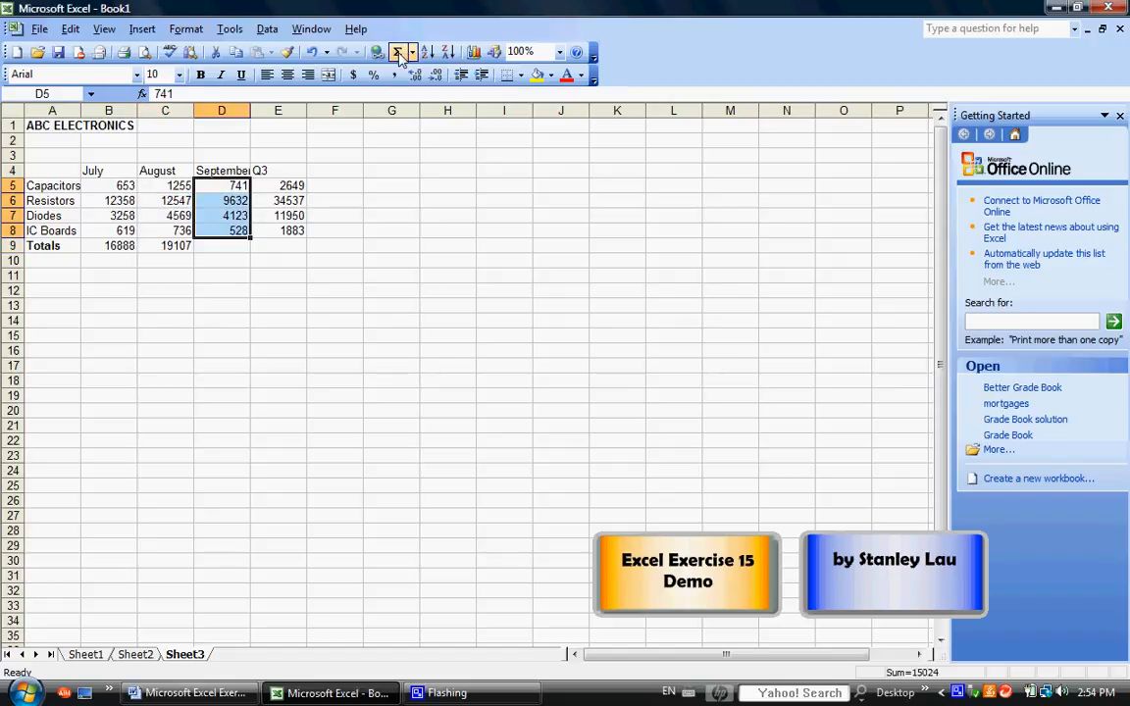
pyautogui.click(397, 51)
pyautogui.moveTo(278, 185); pyautogui.dragTo(286, 228)
pyautogui.click(397, 51)
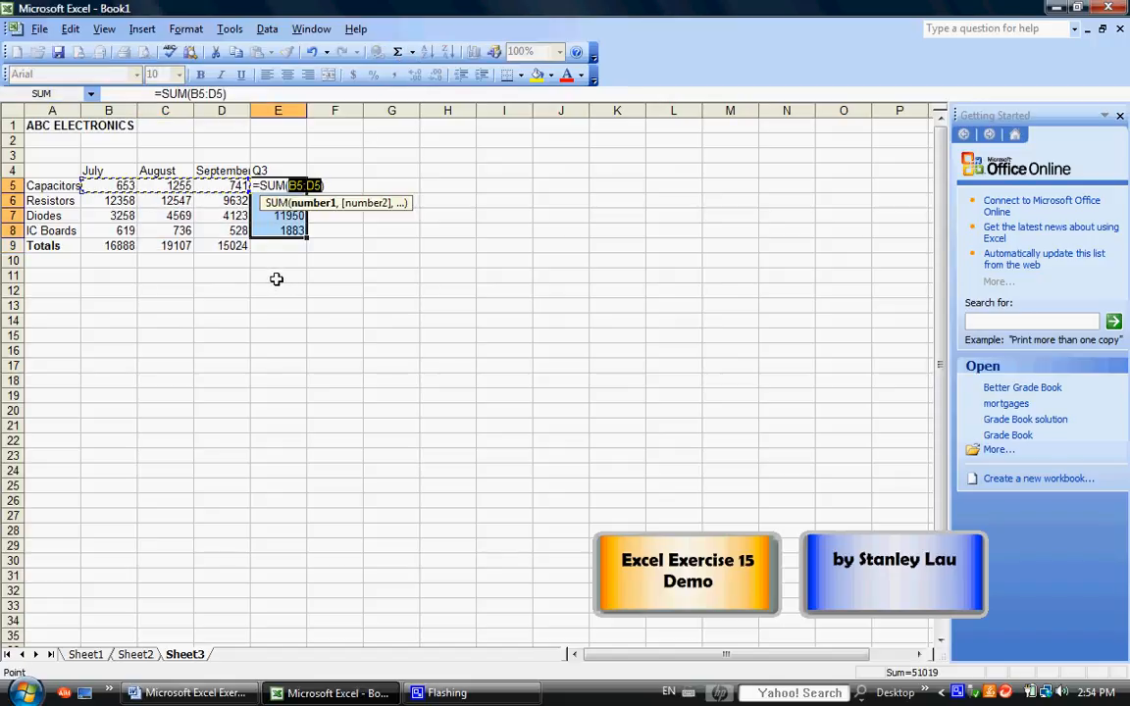
pyautogui.press('BackSpace')
pyautogui.click(358, 272)
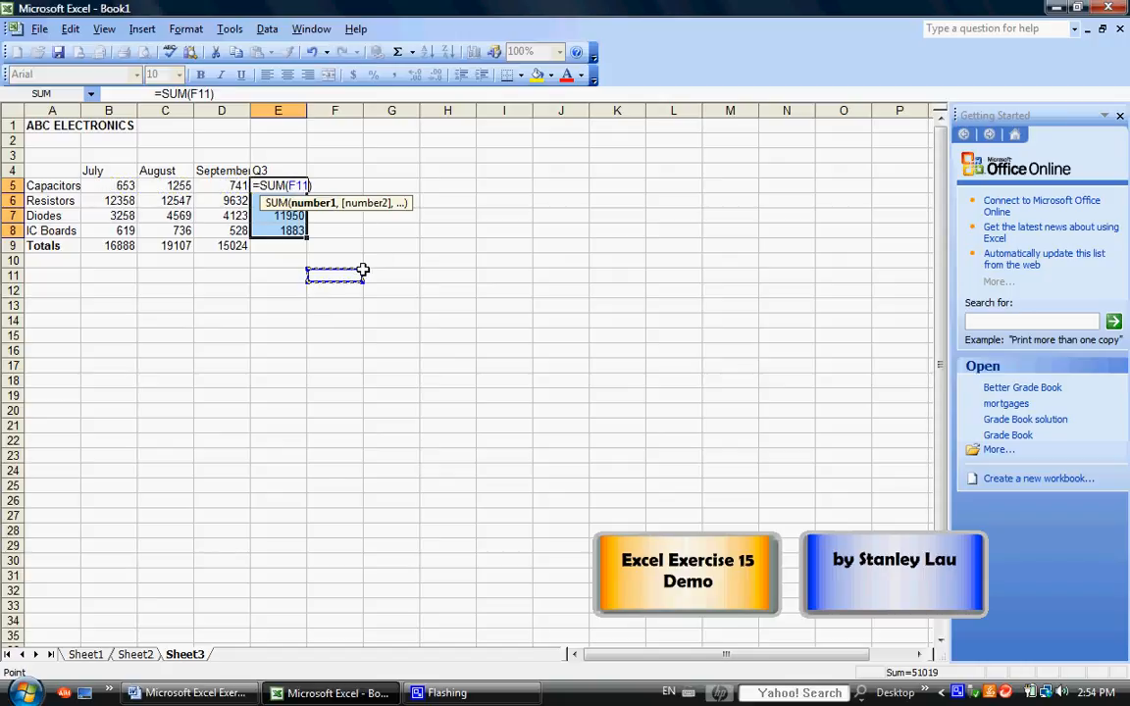
pyautogui.click(297, 265)
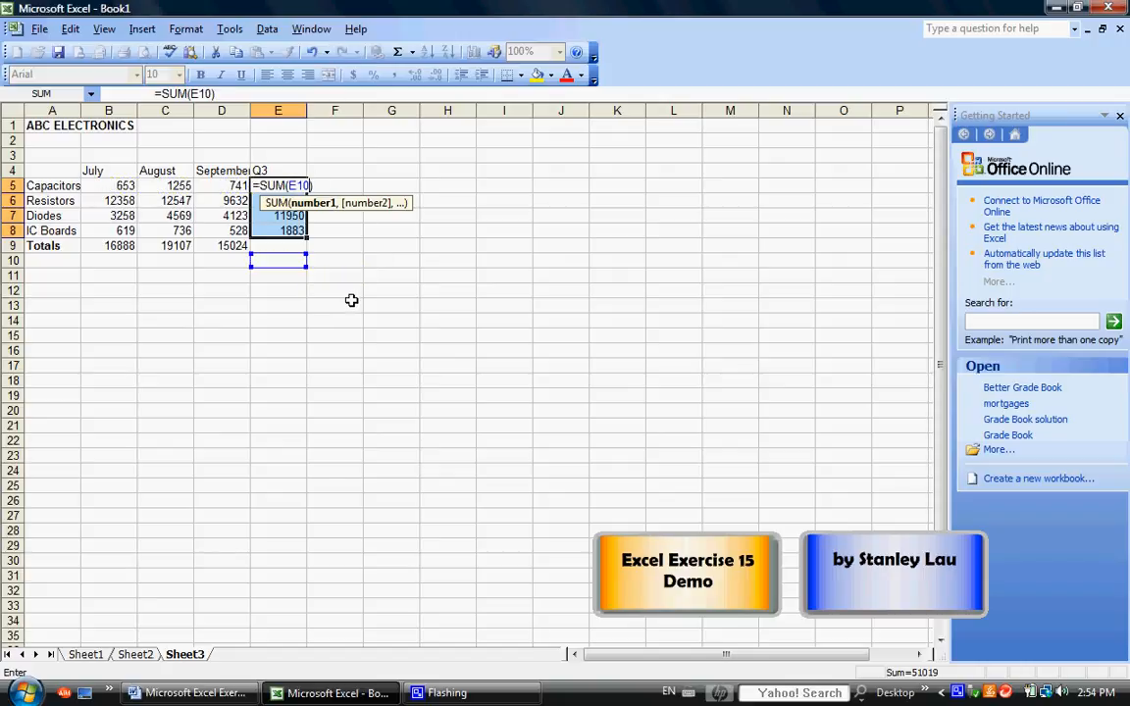
pyautogui.press('Escape')
# - Check the Capacitors Q3 formula in E5 on Sheet3 and undo the last edit
pyautogui.click(285, 184)
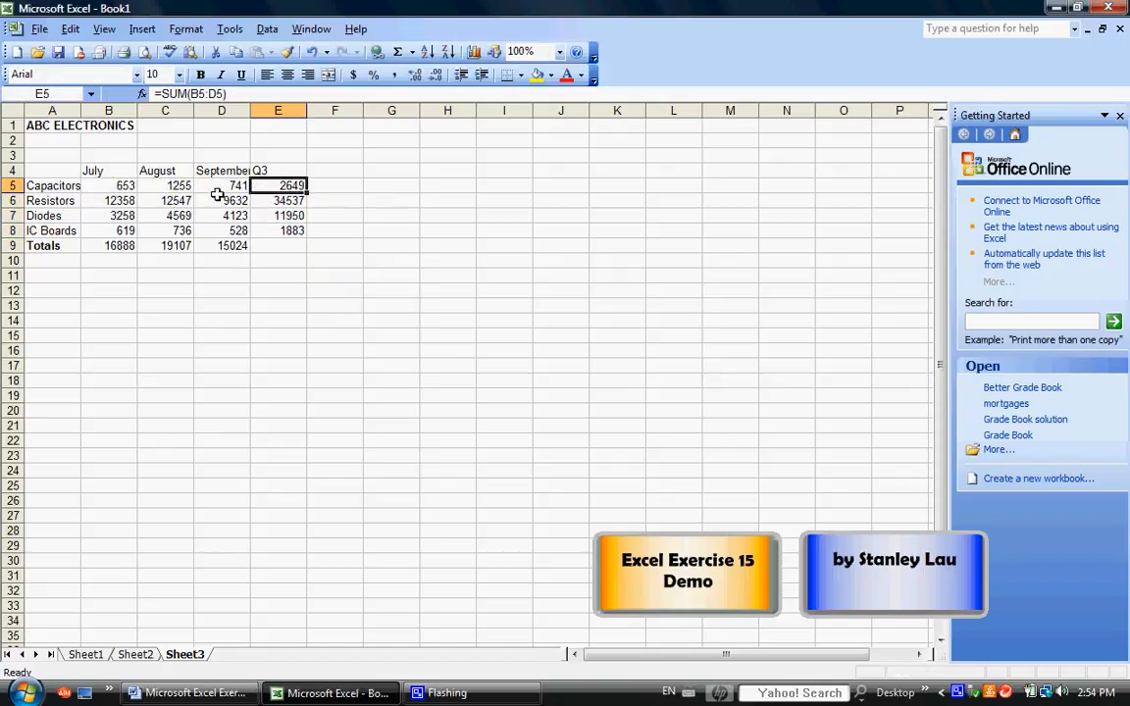
pyautogui.click(196, 93)
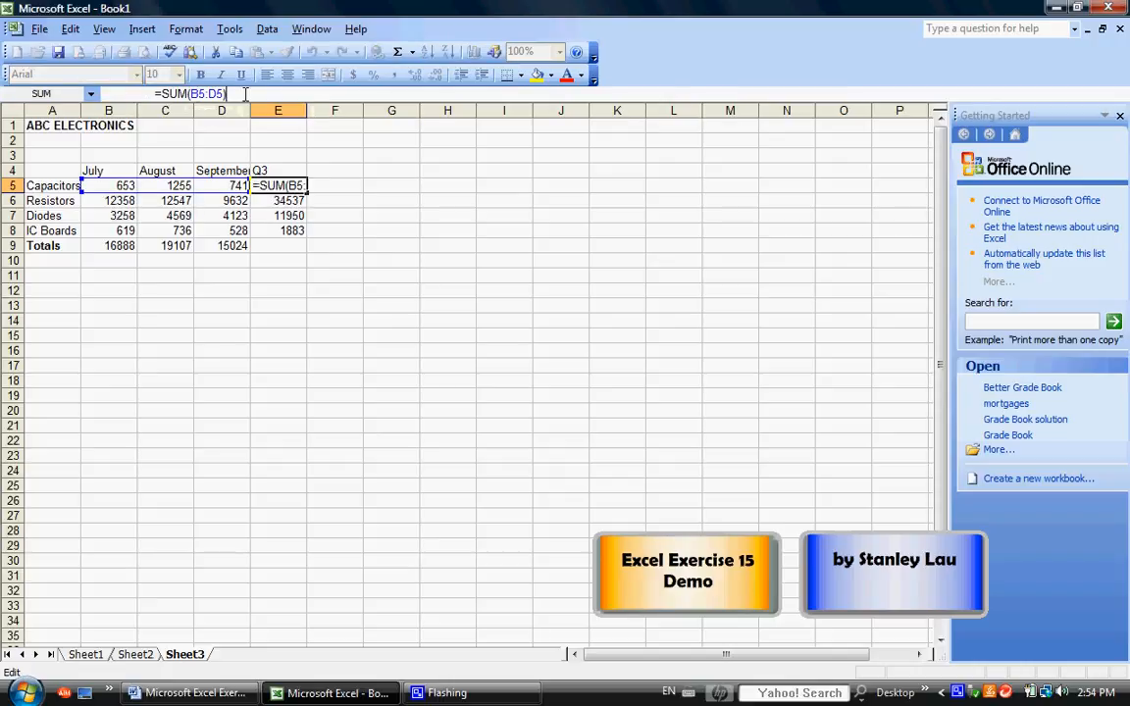
pyautogui.press('Return')
pyautogui.press('pagedown')
pyautogui.click(312, 51)
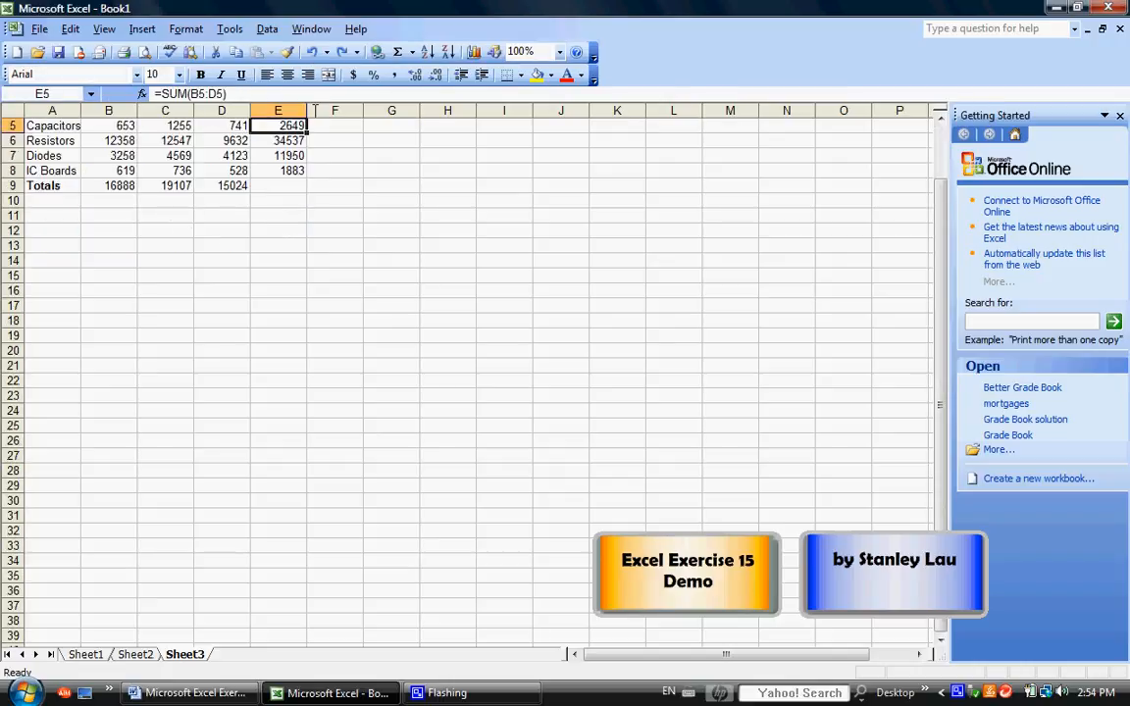
pyautogui.click(58, 289)
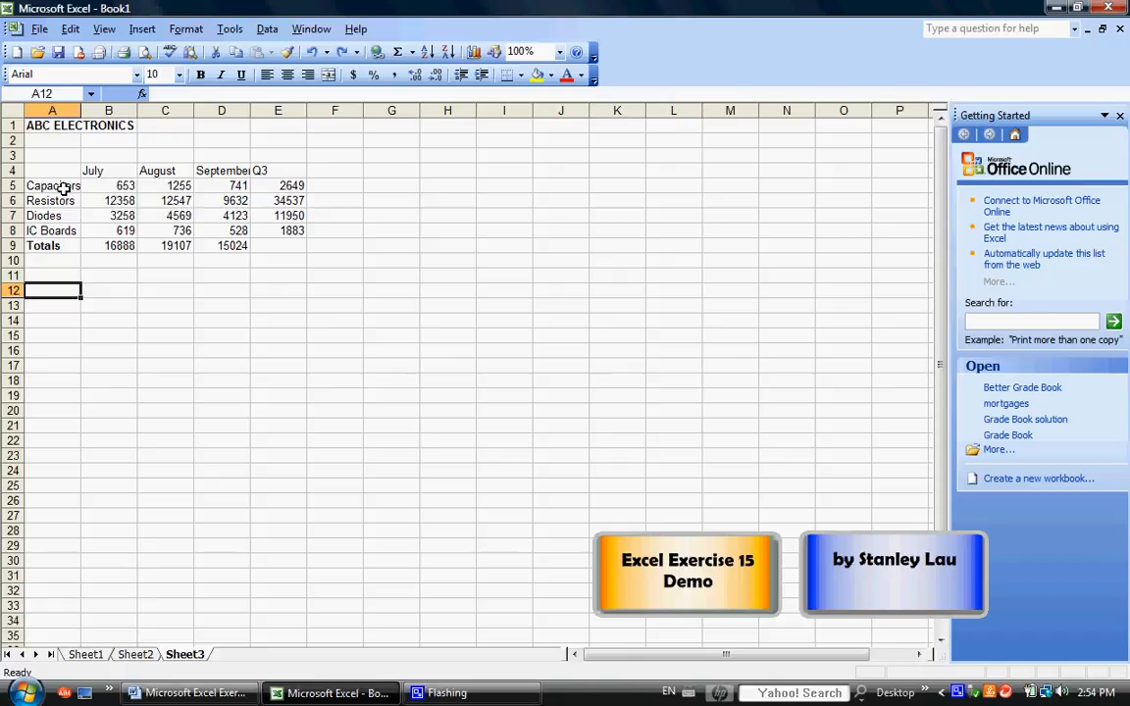
# - Create a clustered column chart of A4:D8 embedded in Sheet3 and move it beside the table
pyautogui.moveTo(54, 169); pyautogui.dragTo(214, 231)
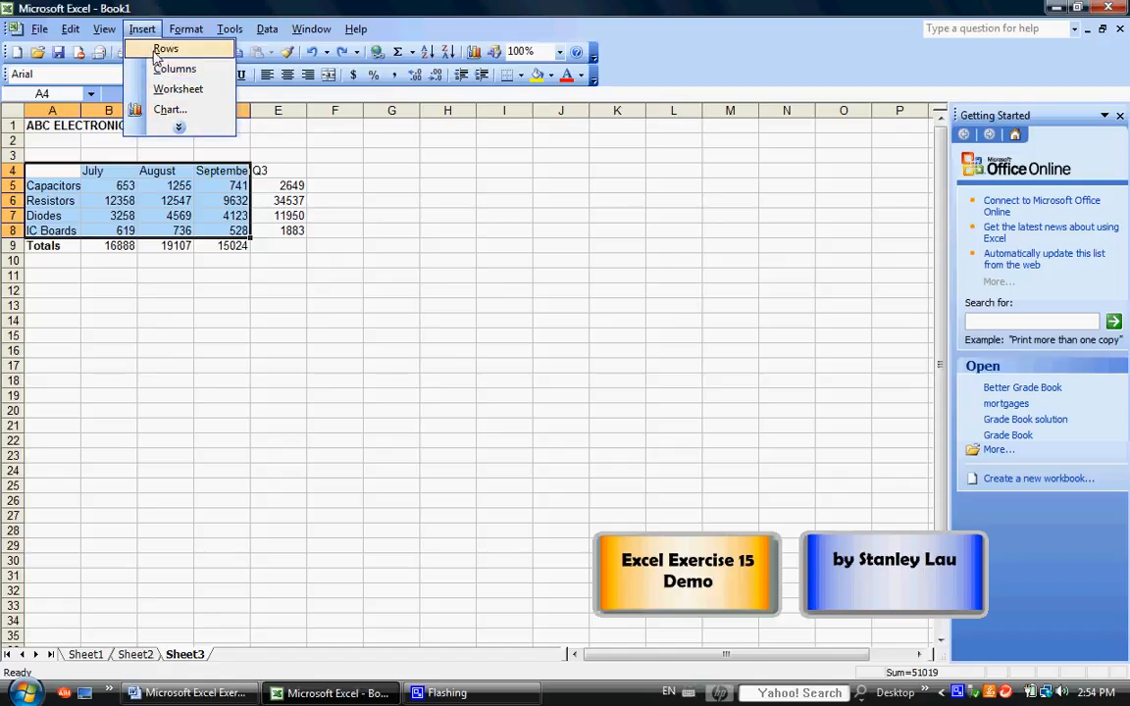
pyautogui.click(165, 110)
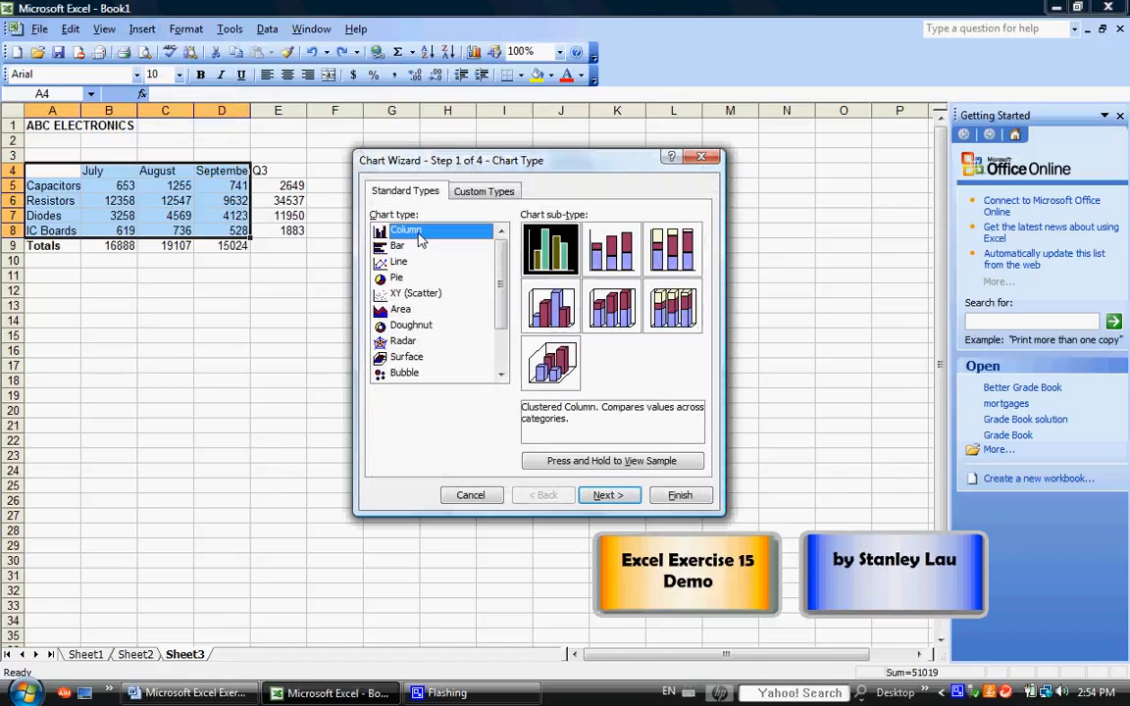
pyautogui.click(680, 495)
pyautogui.moveTo(656, 311); pyautogui.dragTo(722, 206)
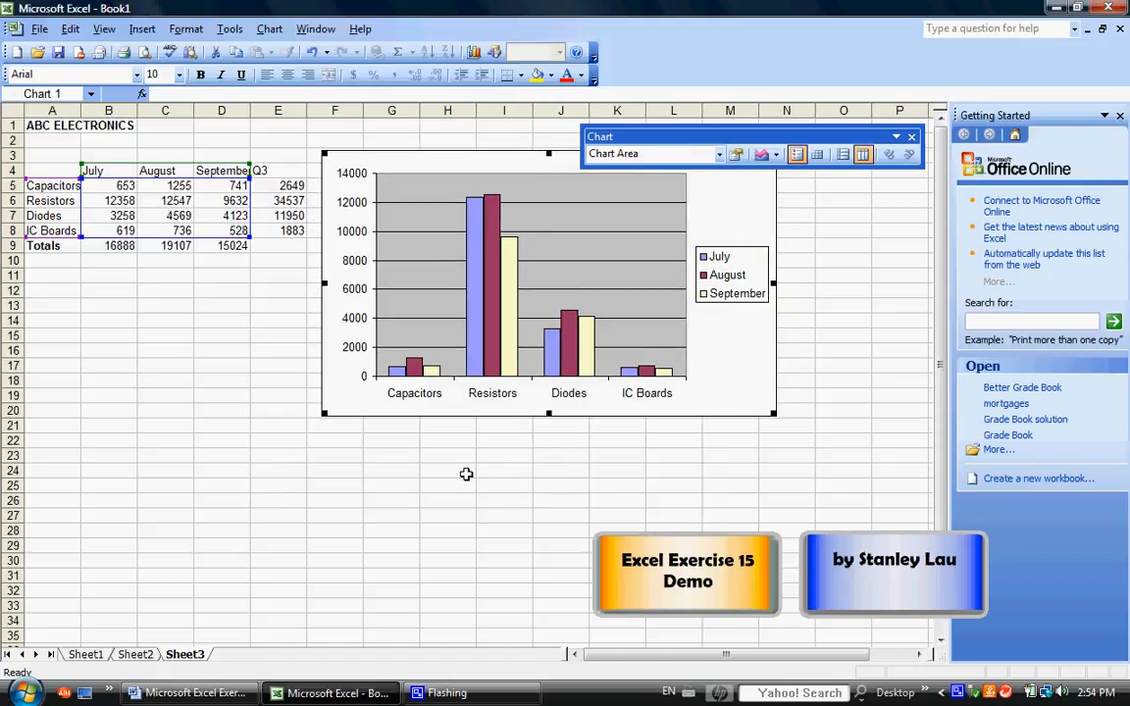
# - Review the quarterly tables and column charts on Sheet1, Sheet2 and Sheet3
pyautogui.click(87, 656)
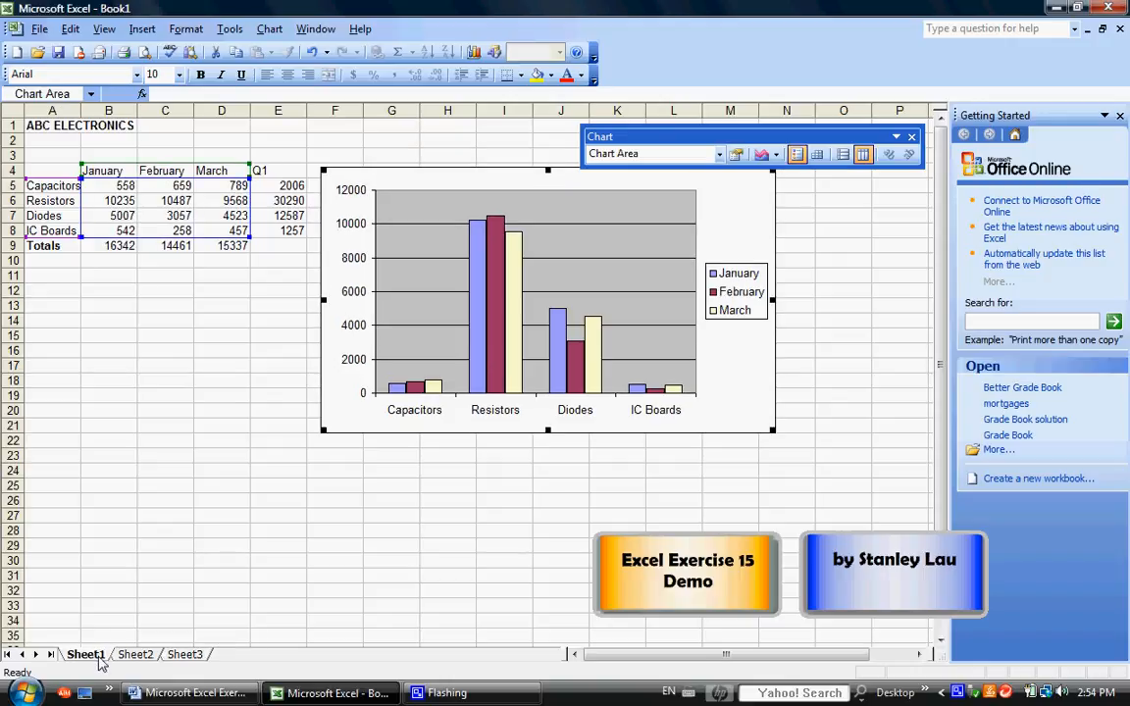
pyautogui.click(128, 657)
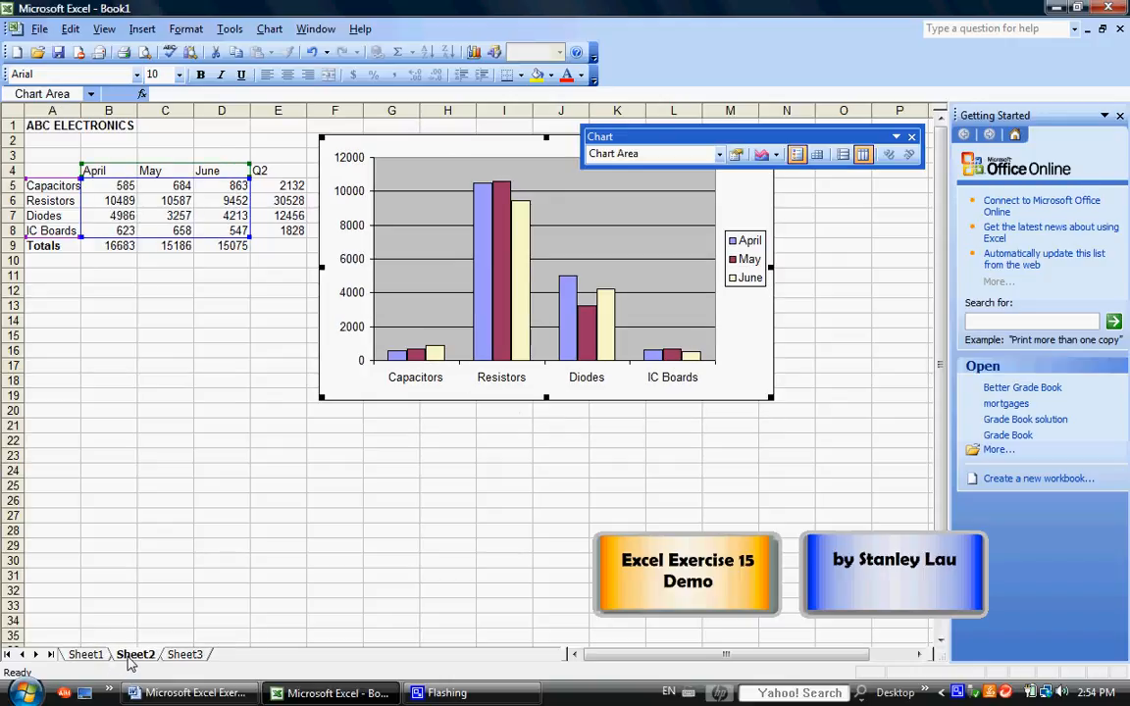
pyautogui.click(178, 657)
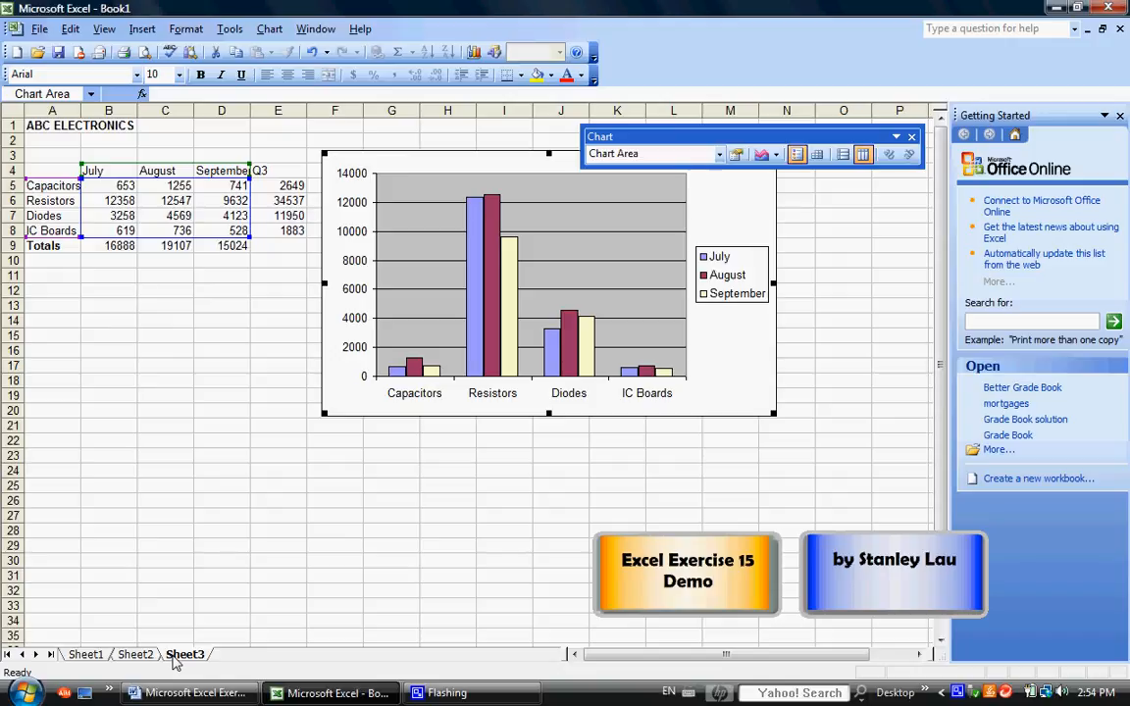
pyautogui.click(137, 657)
pyautogui.click(92, 656)
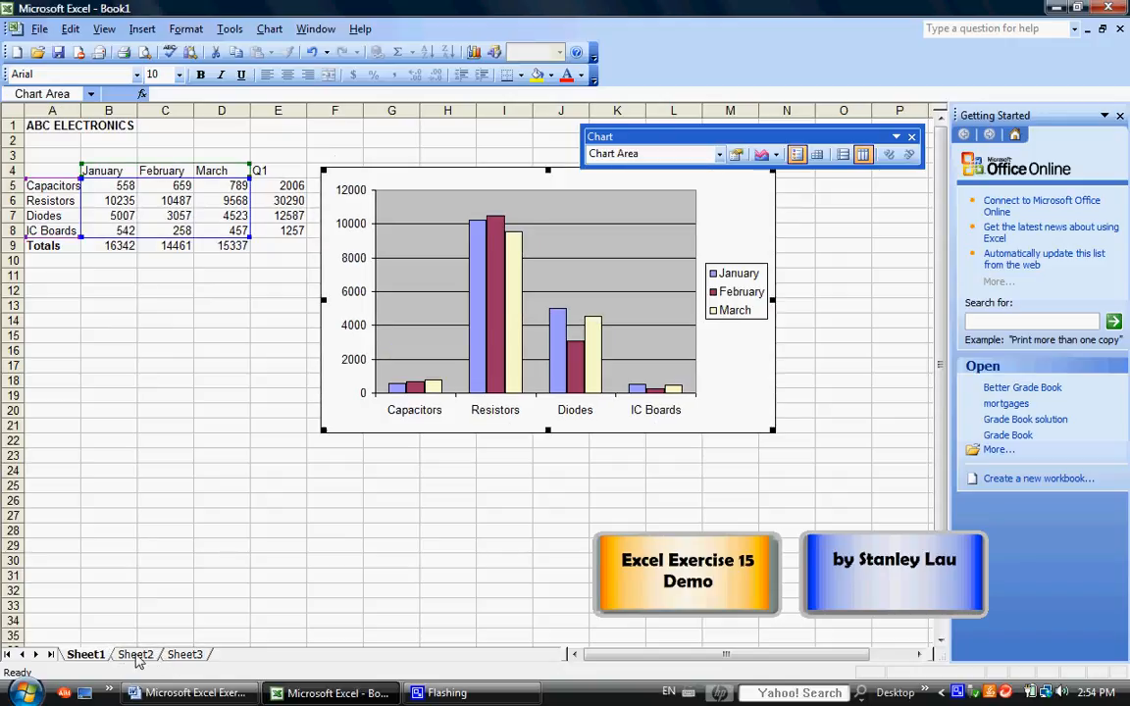
pyautogui.click(135, 656)
pyautogui.click(184, 656)
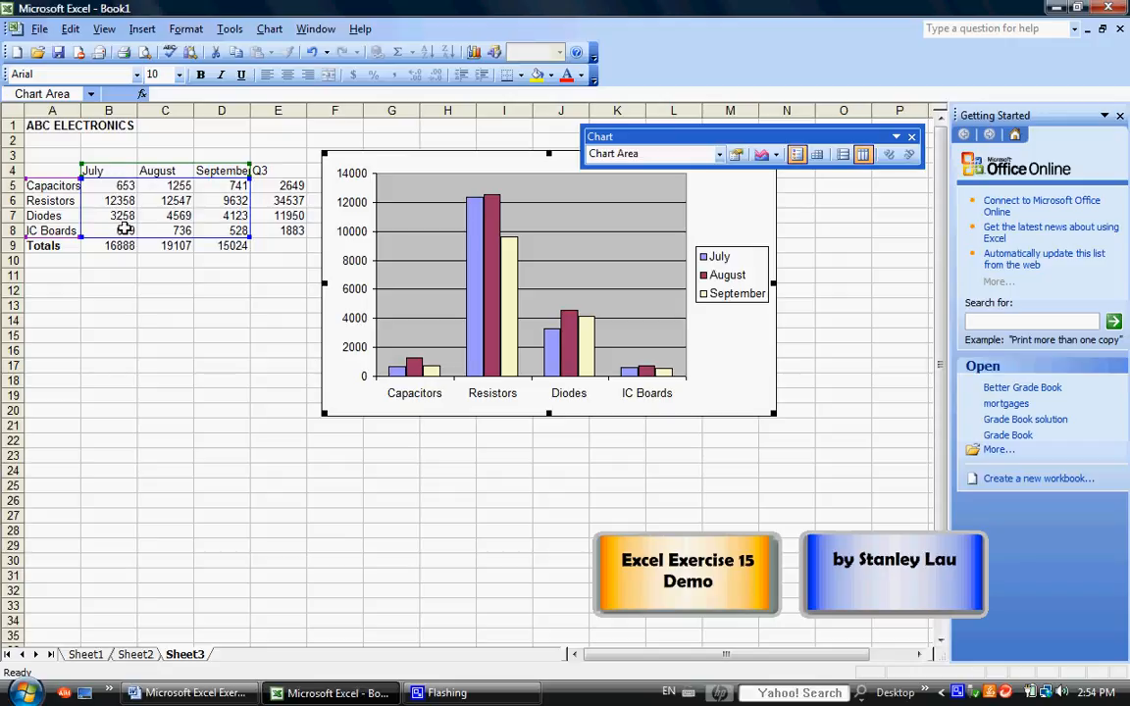
# - Save the workbook as ss15 on the KINGSTON (F:) drive
pyautogui.click(40, 30)
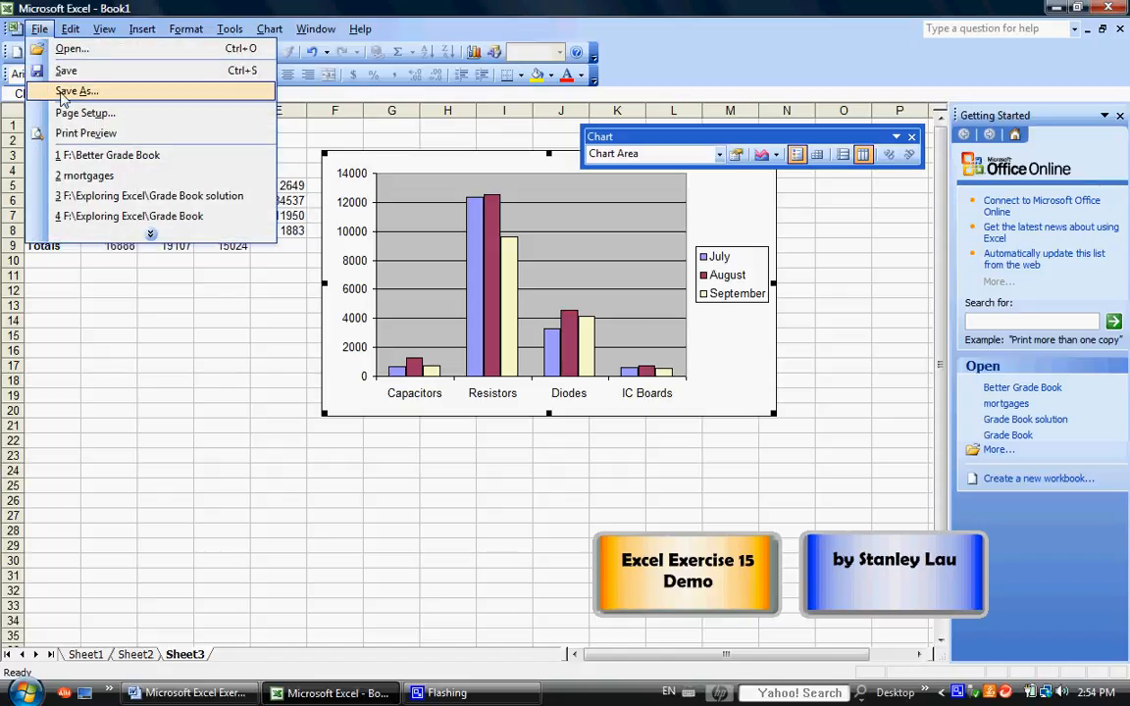
pyautogui.click(60, 91)
pyautogui.click(416, 189)
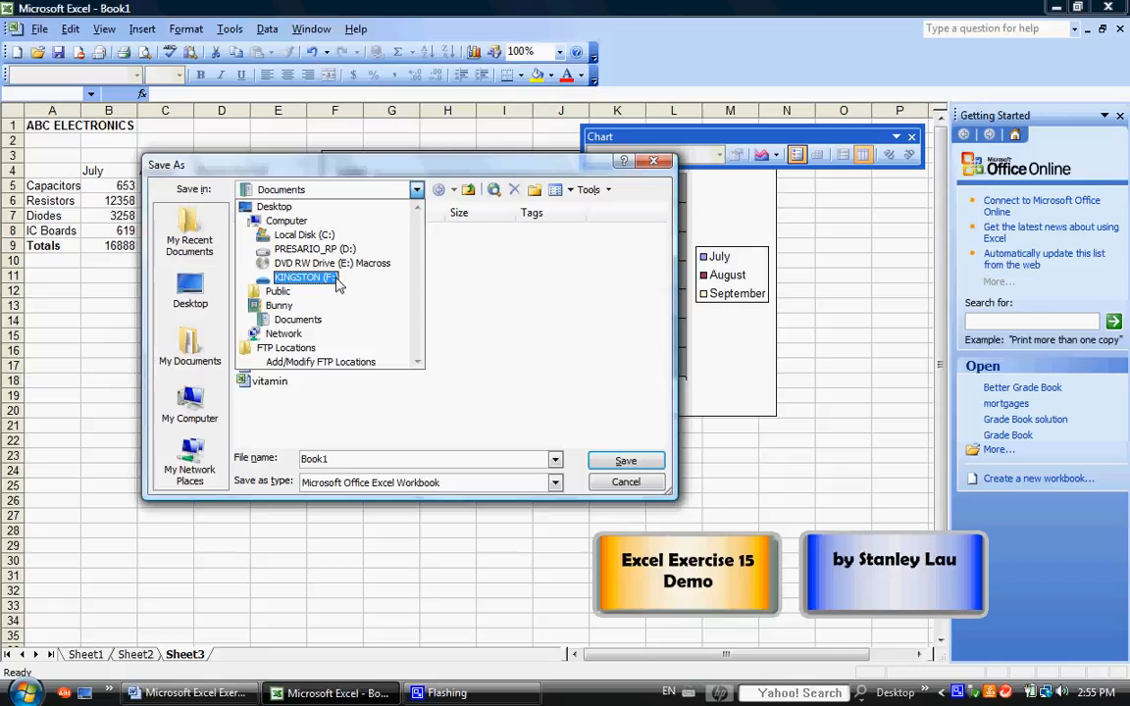
pyautogui.click(329, 281)
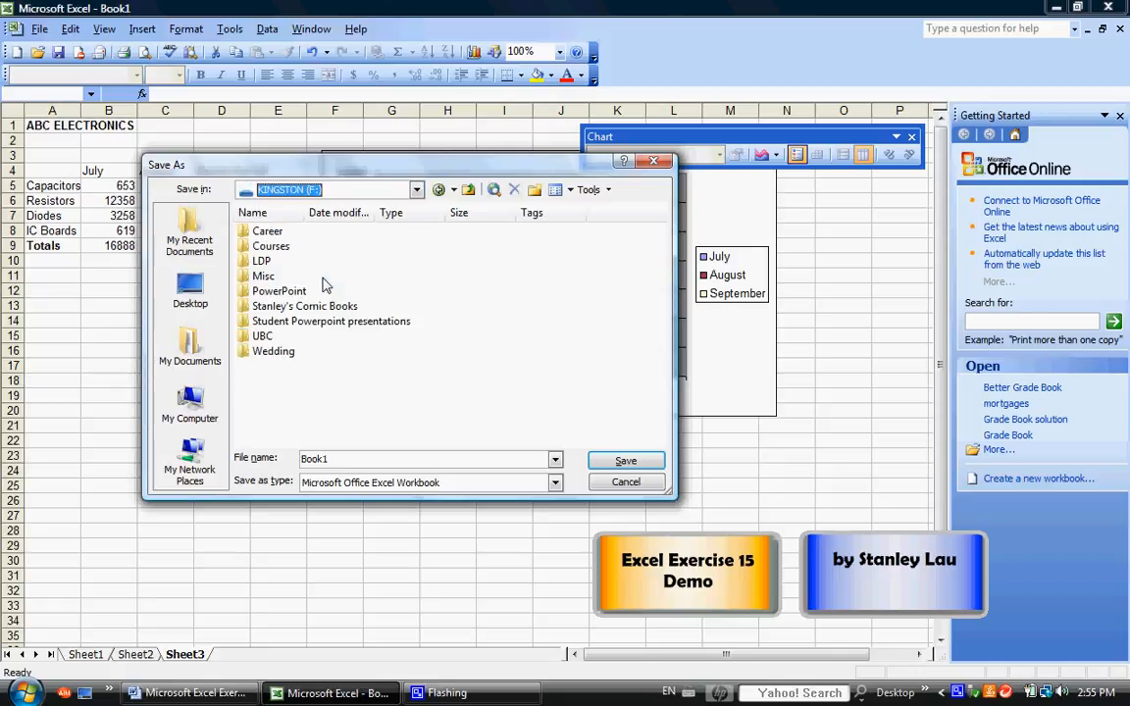
pyautogui.doubleClick(308, 460)
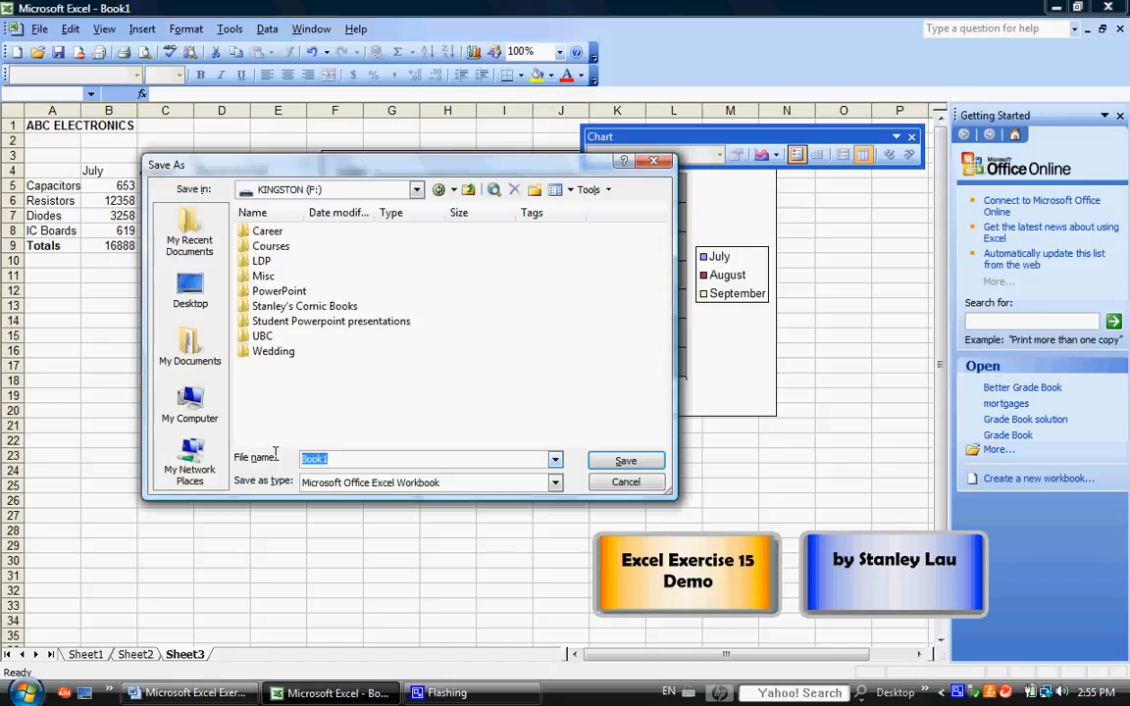
pyautogui.write('ss15')
pyautogui.click(625, 461)
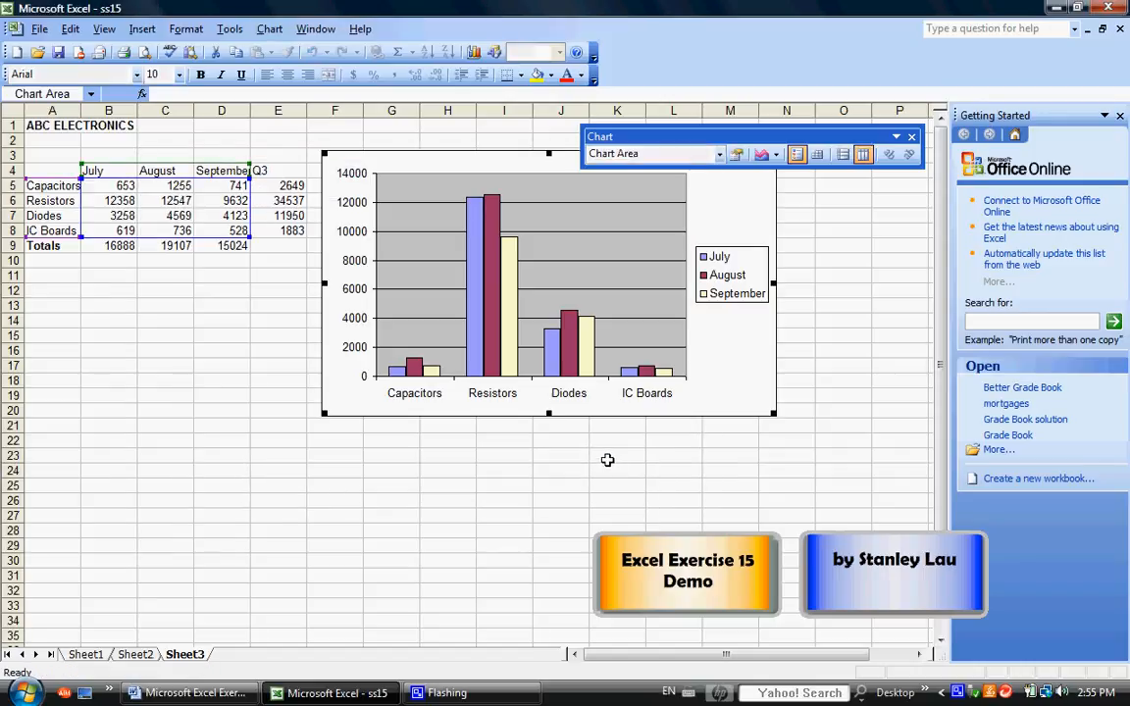
# - Minimize the workbook and read the Part 2 instructions for Exercise 15 in the Word exercises document
pyautogui.click(1055, 9)
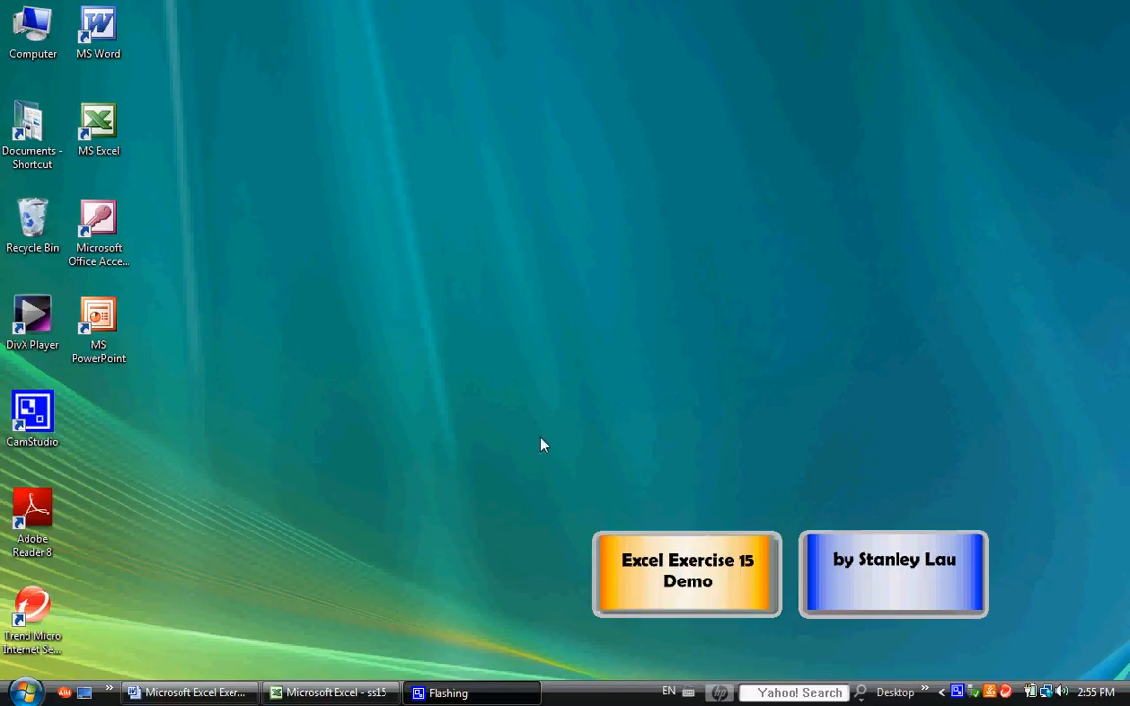
pyautogui.click(186, 692)
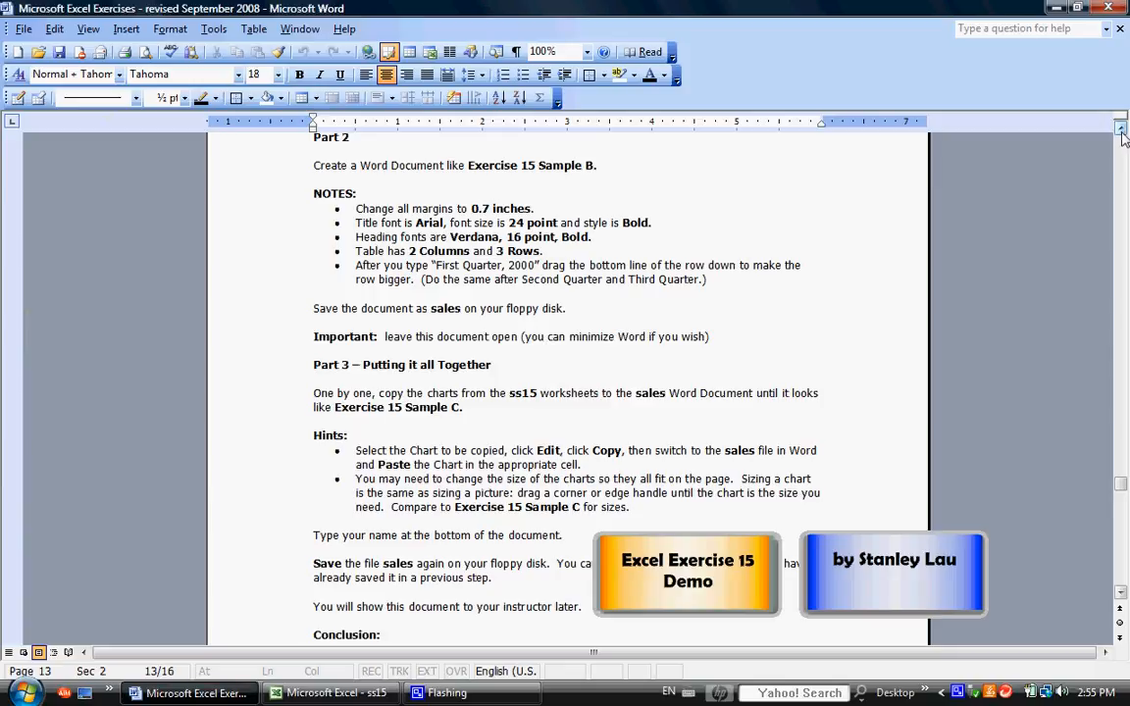
pyautogui.scroll(1, 1120, 116)
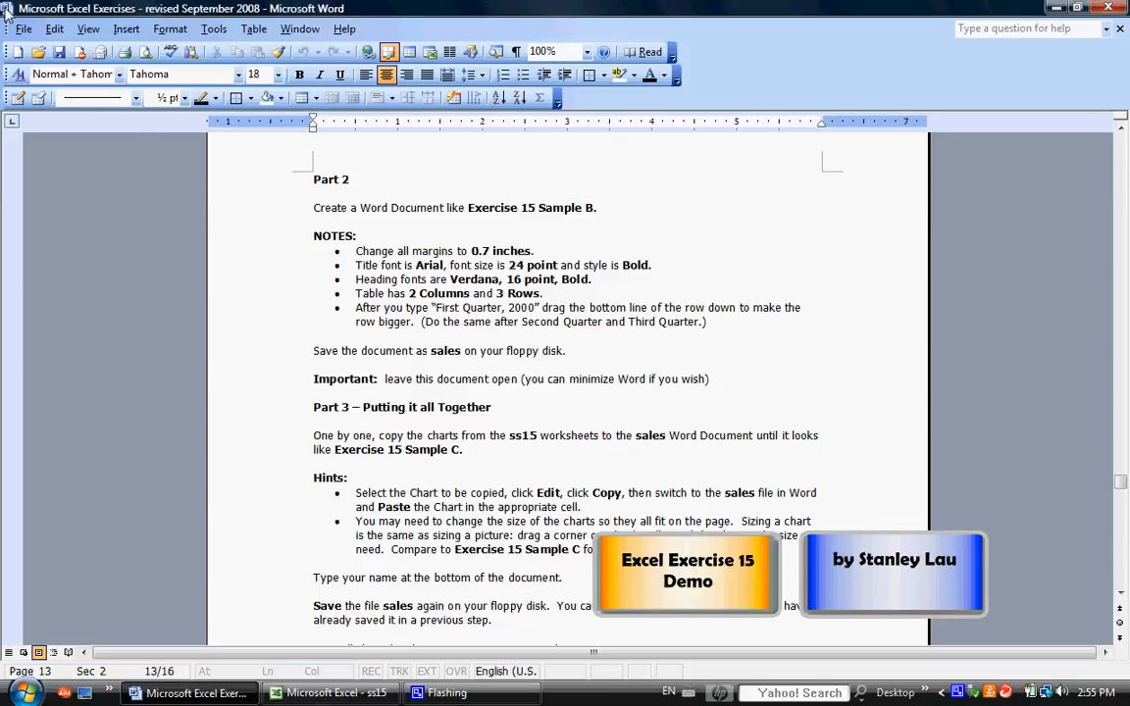
# - Minimize the exercises document and open a new blank Word document in a maximized window
pyautogui.click(1054, 8)
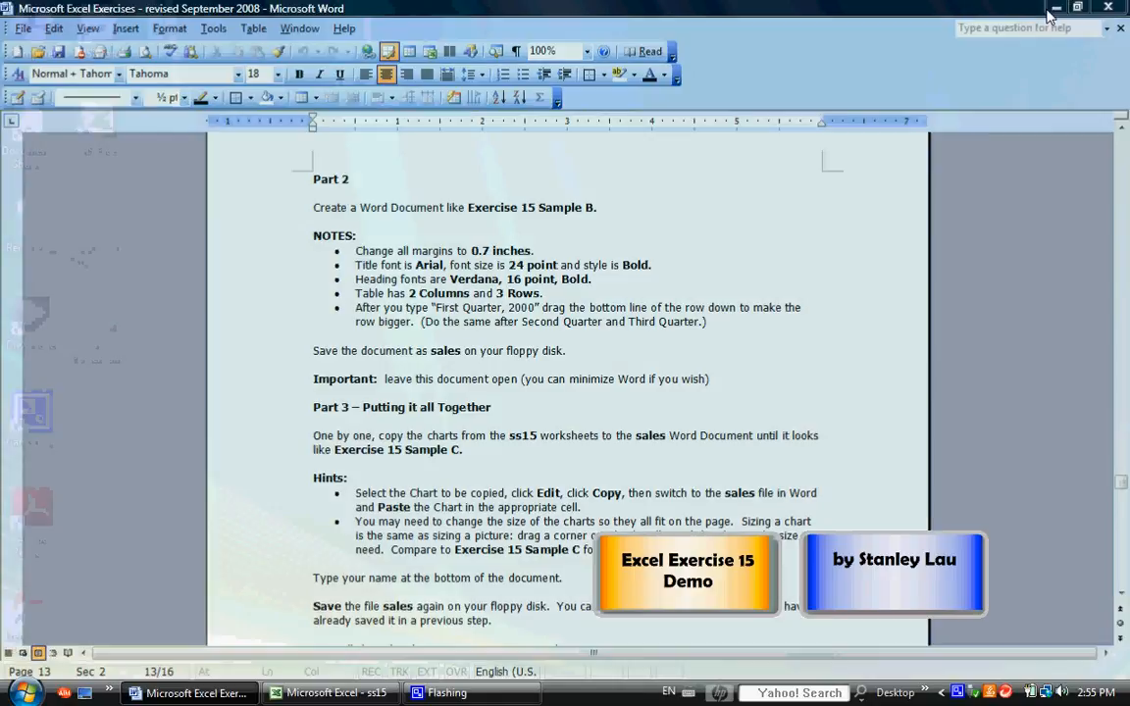
pyautogui.doubleClick(99, 39)
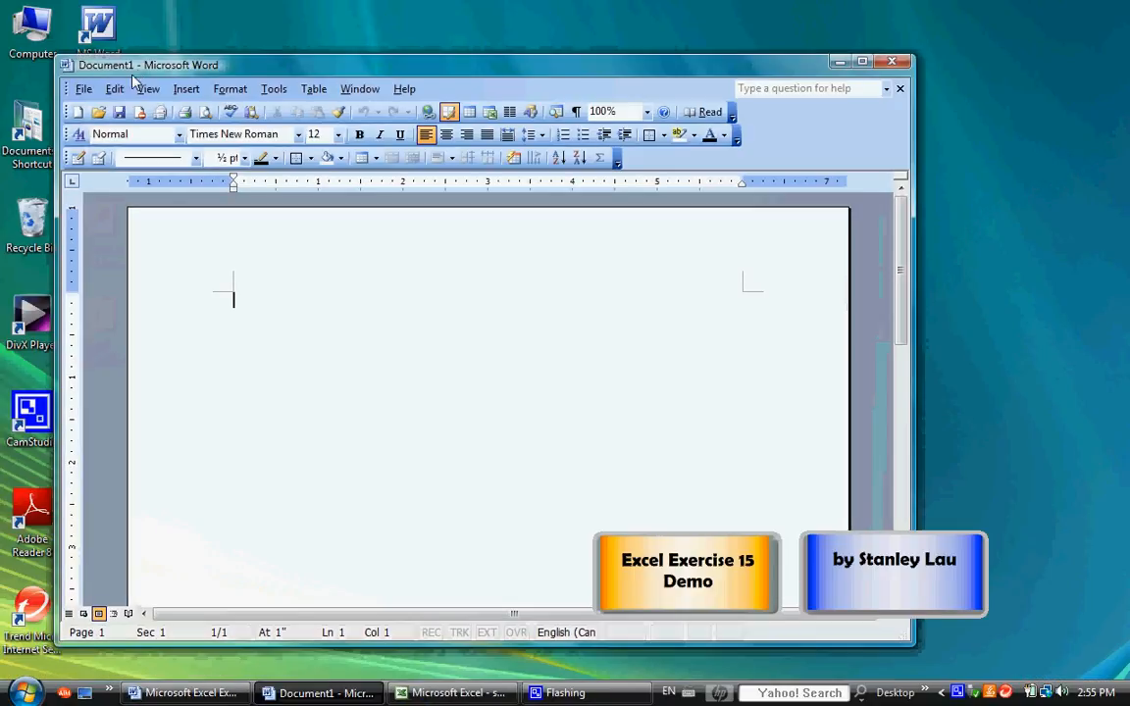
pyautogui.doubleClick(780, 61)
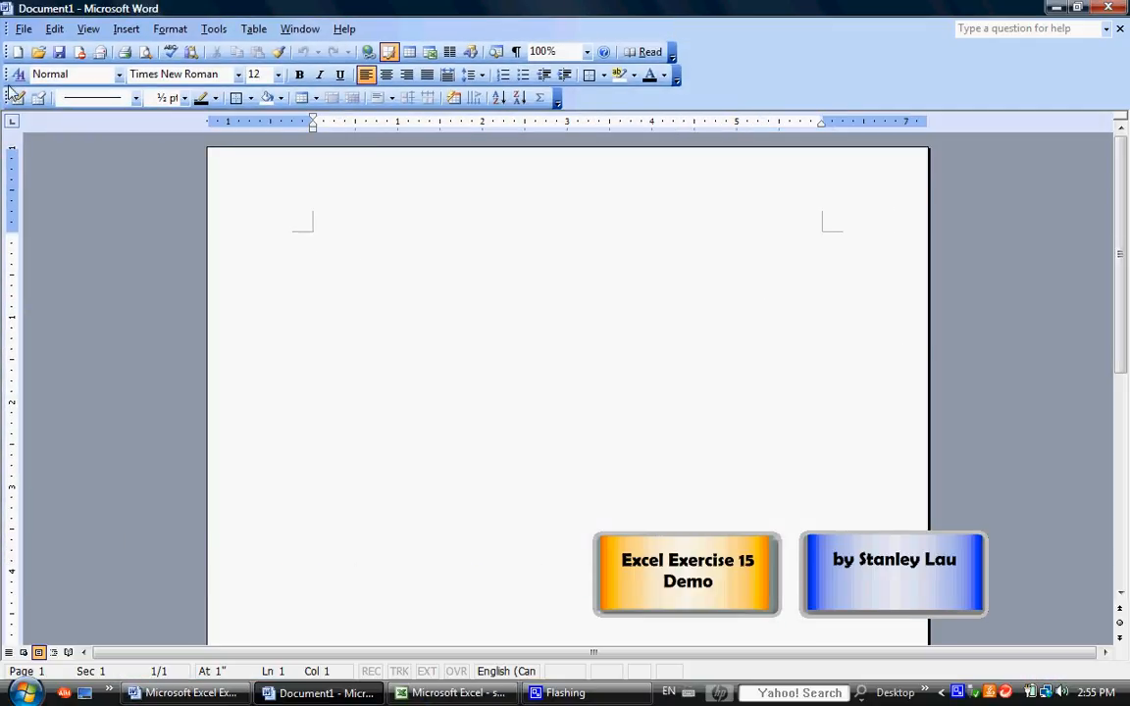
# - Set the top, left, bottom and right page margins of the new document to 0.7 inches
pyautogui.click(25, 31)
pyautogui.click(65, 132)
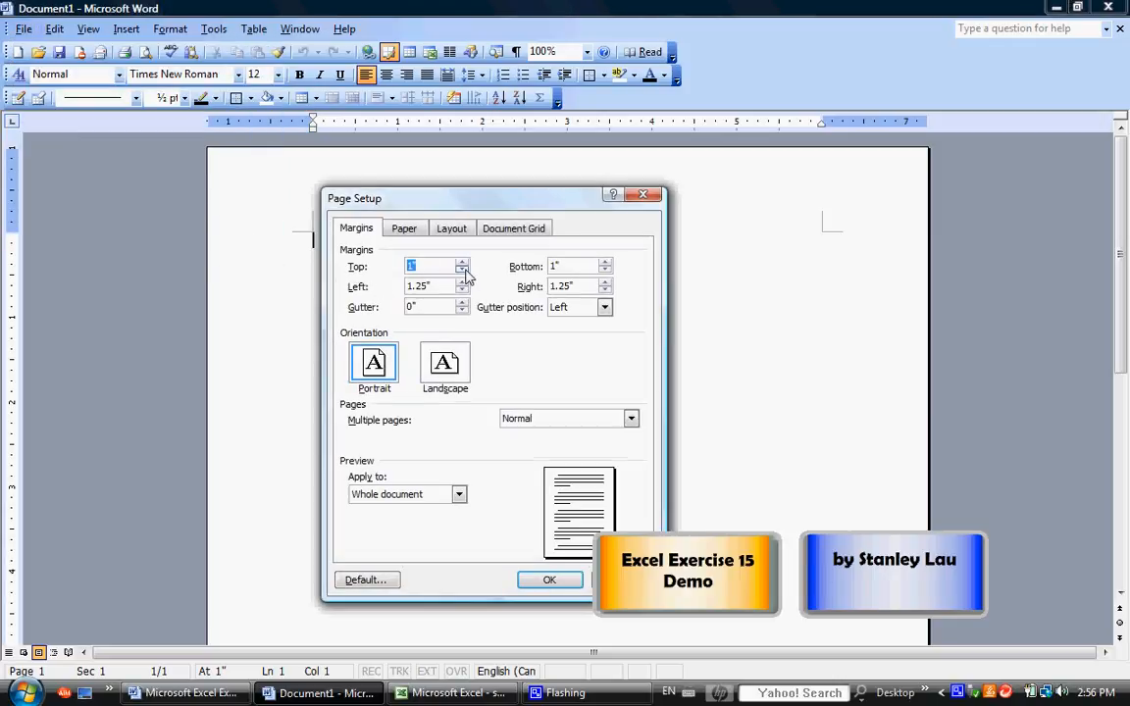
pyautogui.click(462, 271)
pyautogui.click(462, 271)
pyautogui.click(462, 270)
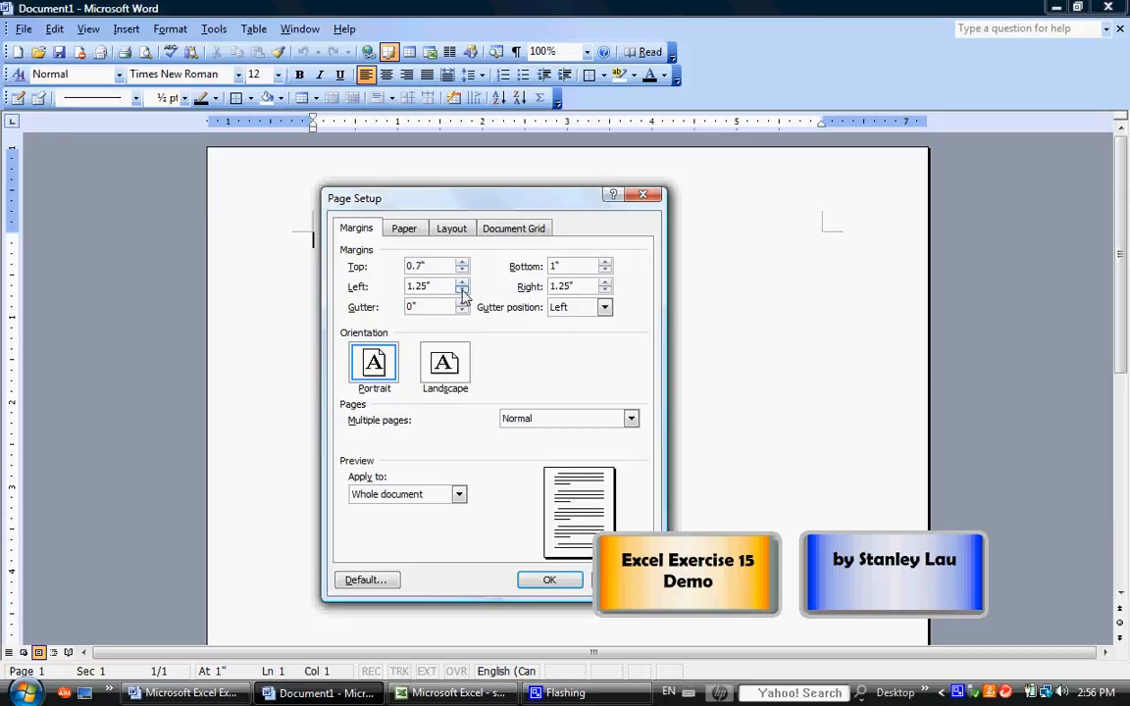
pyautogui.click(462, 291)
pyautogui.click(462, 291)
pyautogui.click(606, 271)
pyautogui.click(605, 270)
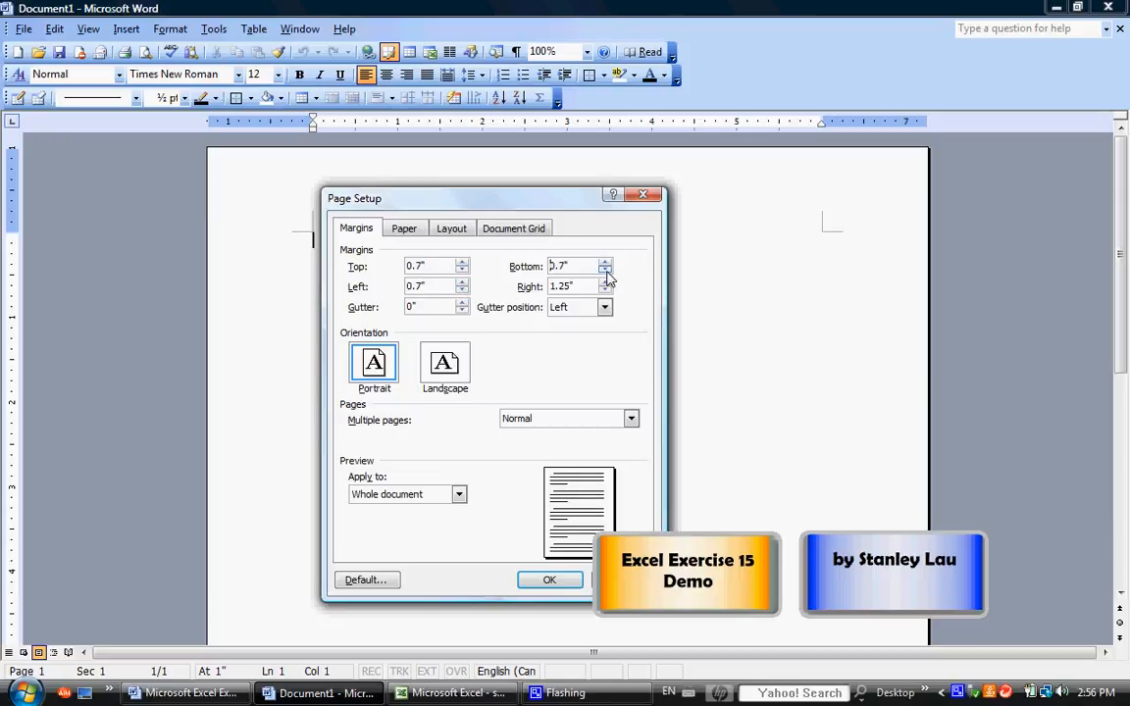
pyautogui.click(605, 291)
pyautogui.click(605, 290)
pyautogui.click(547, 583)
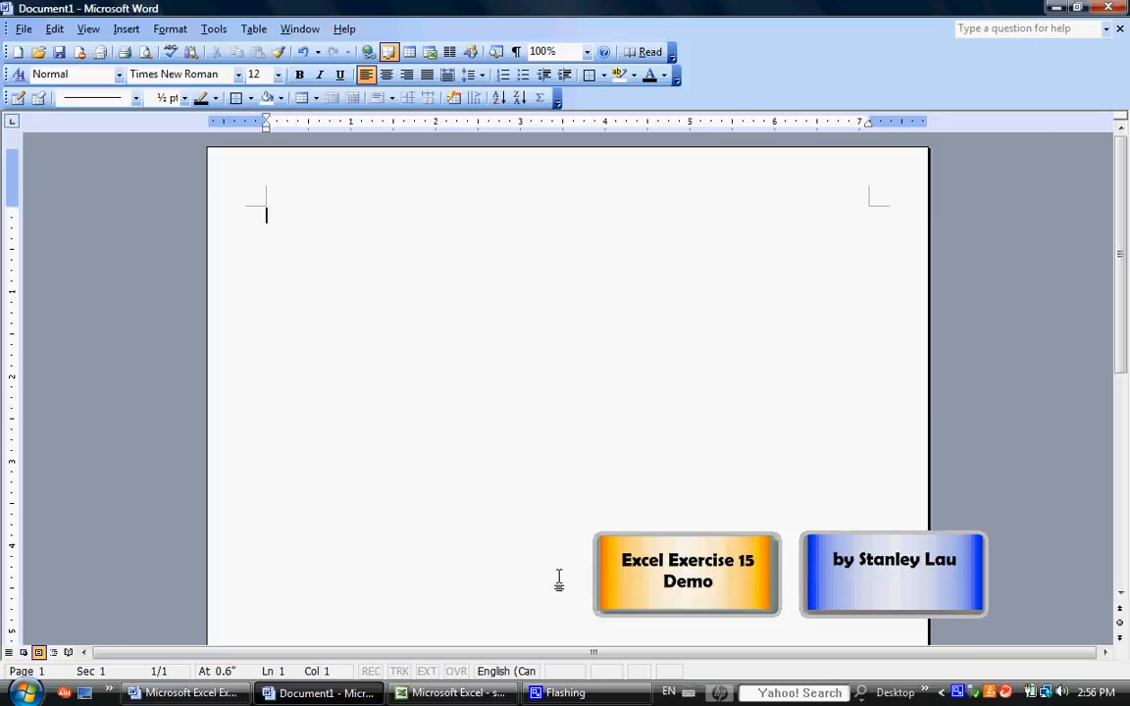
# - Enter the title "ABC Electronics – Unit Sales by Product" on the document's first line
pyautogui.write('ABC Electronic')
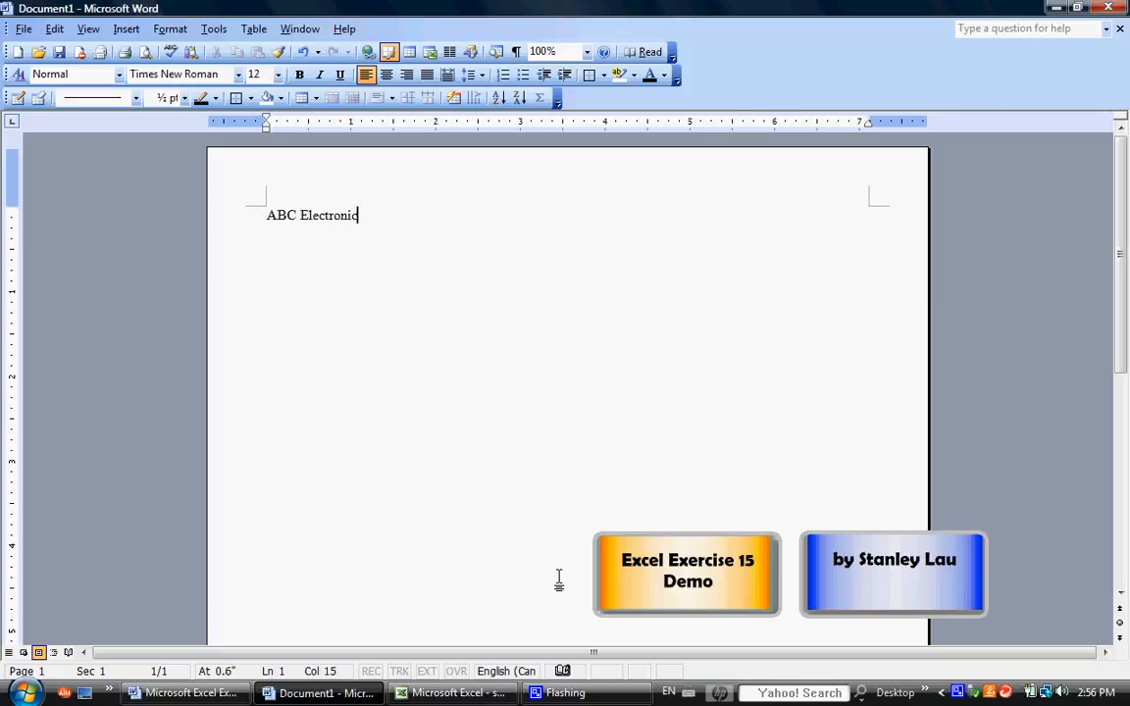
pyautogui.write('s - Uniut')
pyautogui.press('BackSpace')
pyautogui.write('sales by Product')
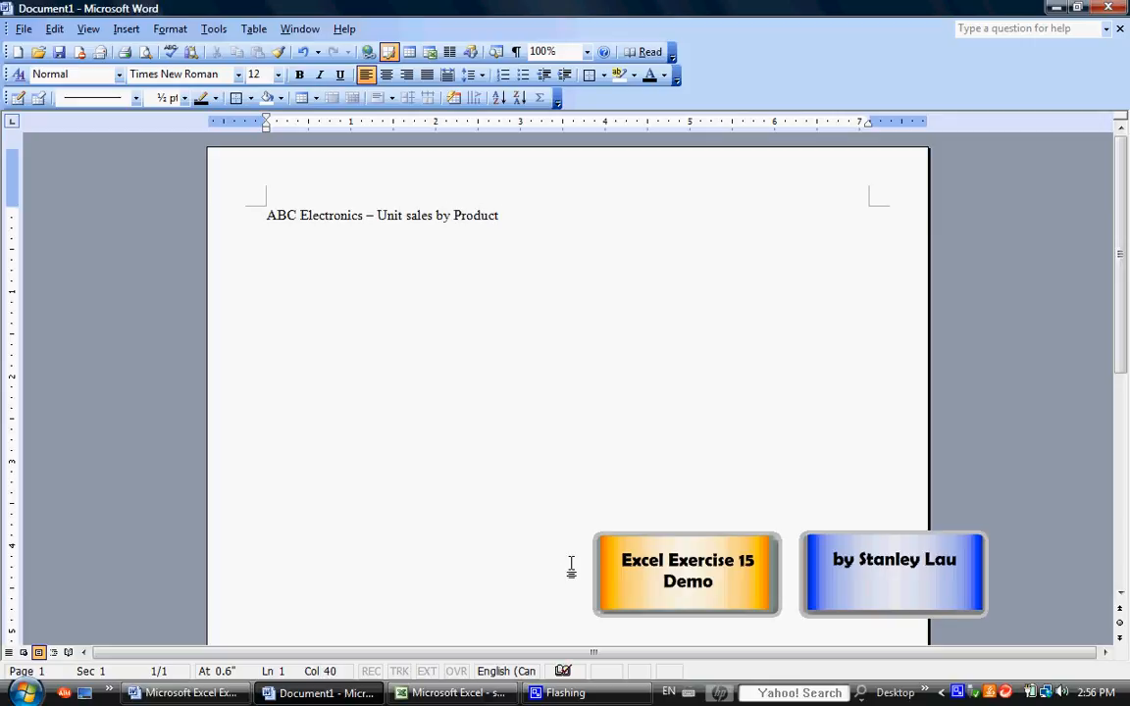
pyautogui.click(406, 215)
pyautogui.press('Delete')
pyautogui.write('S')
pyautogui.moveTo(513, 214); pyautogui.dragTo(254, 224)
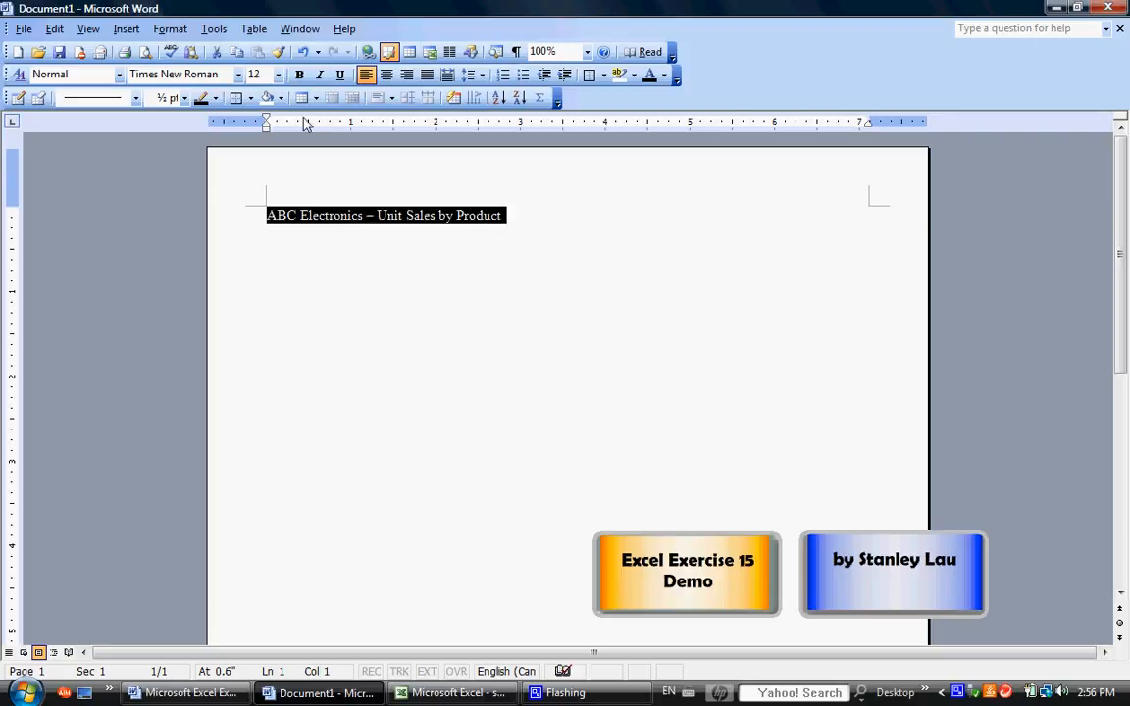
pyautogui.click(560, 232)
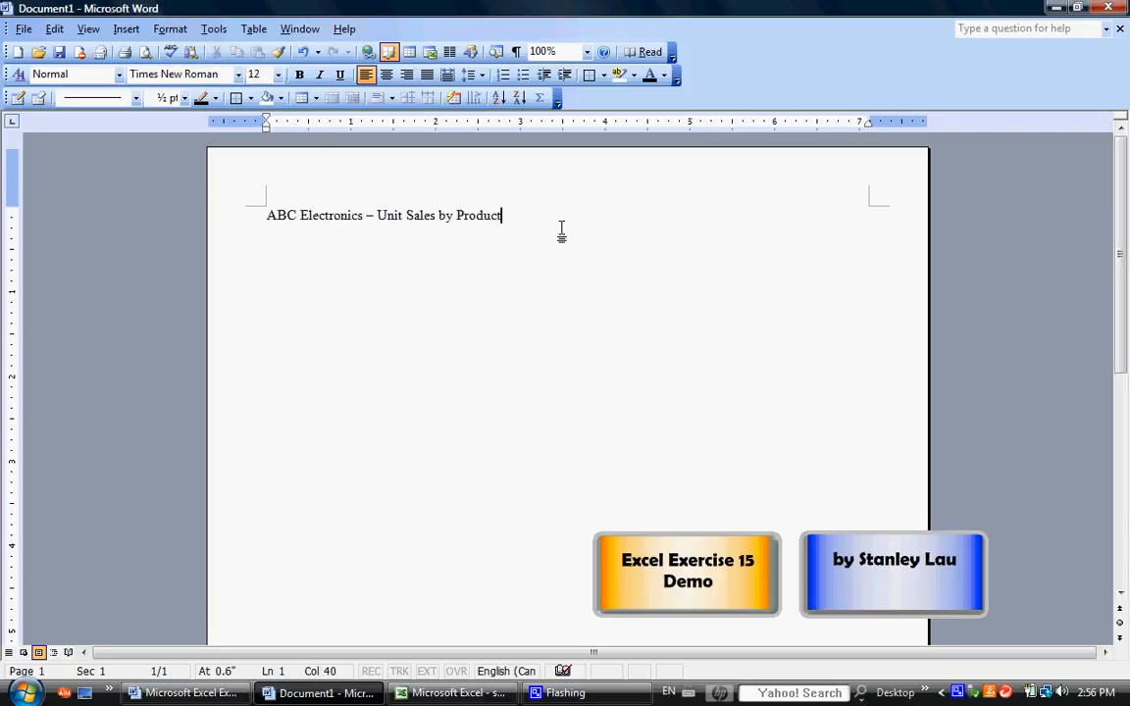